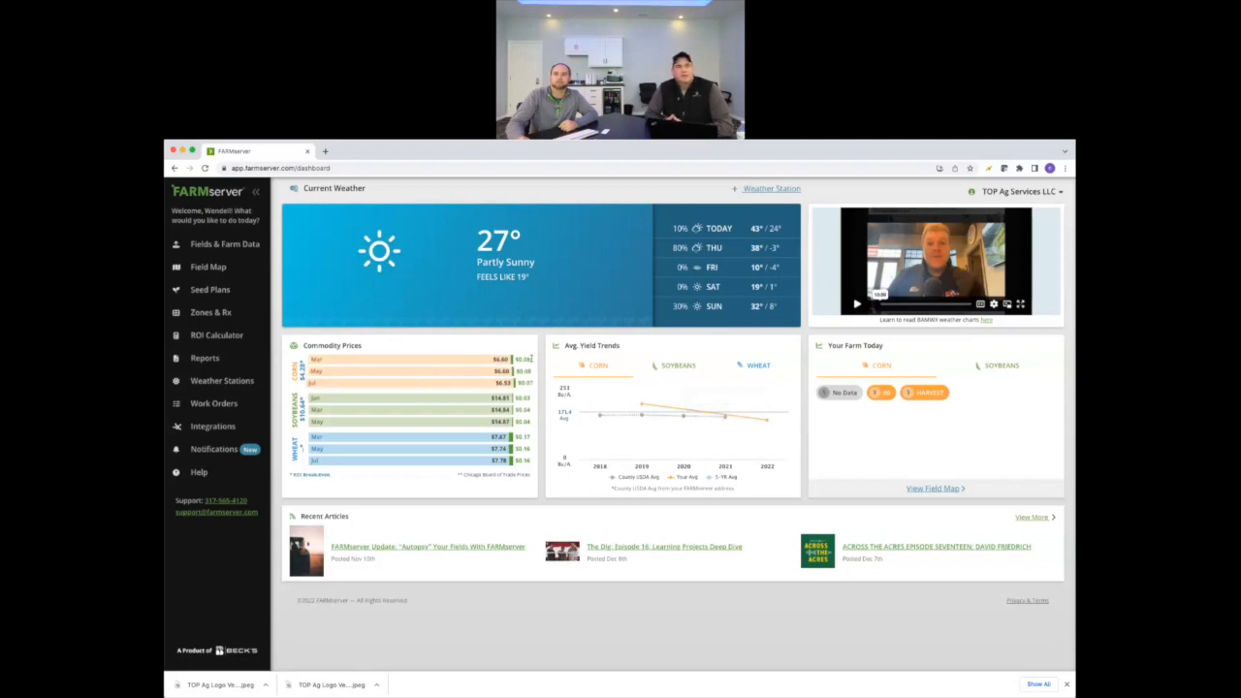
Show the 2023 season in Zones & Rx and start creating a new zone set.
mouse_move(613, 403)
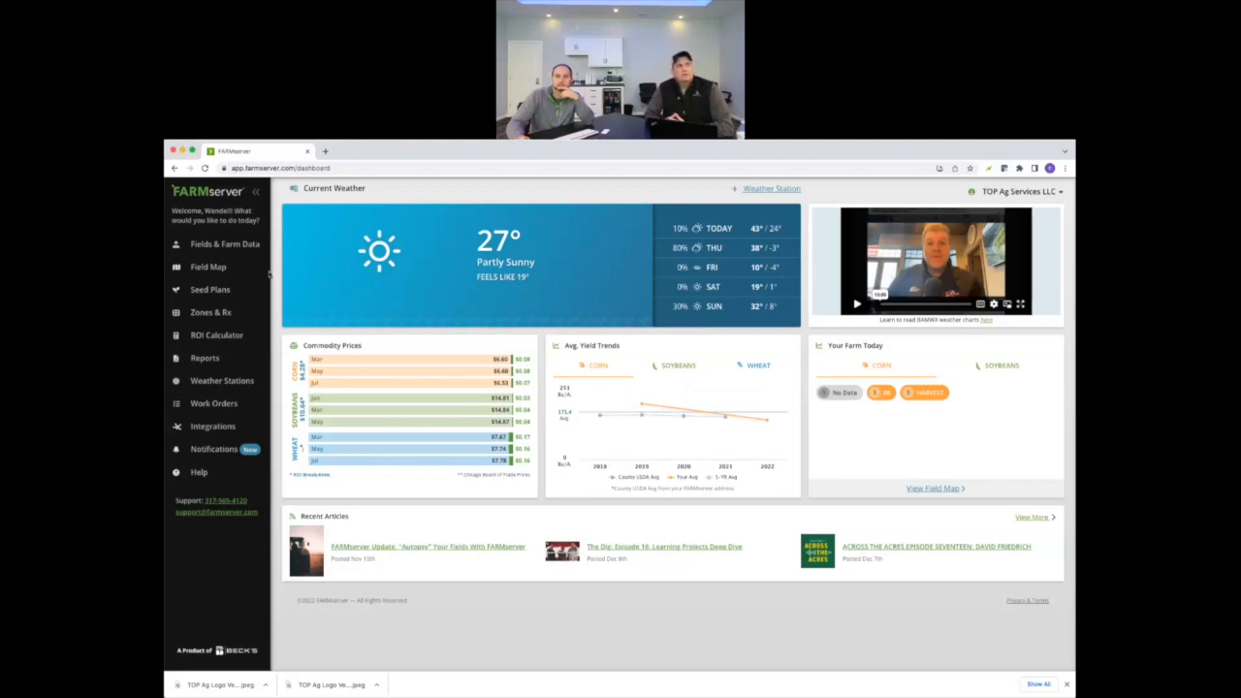
left_click(207, 312)
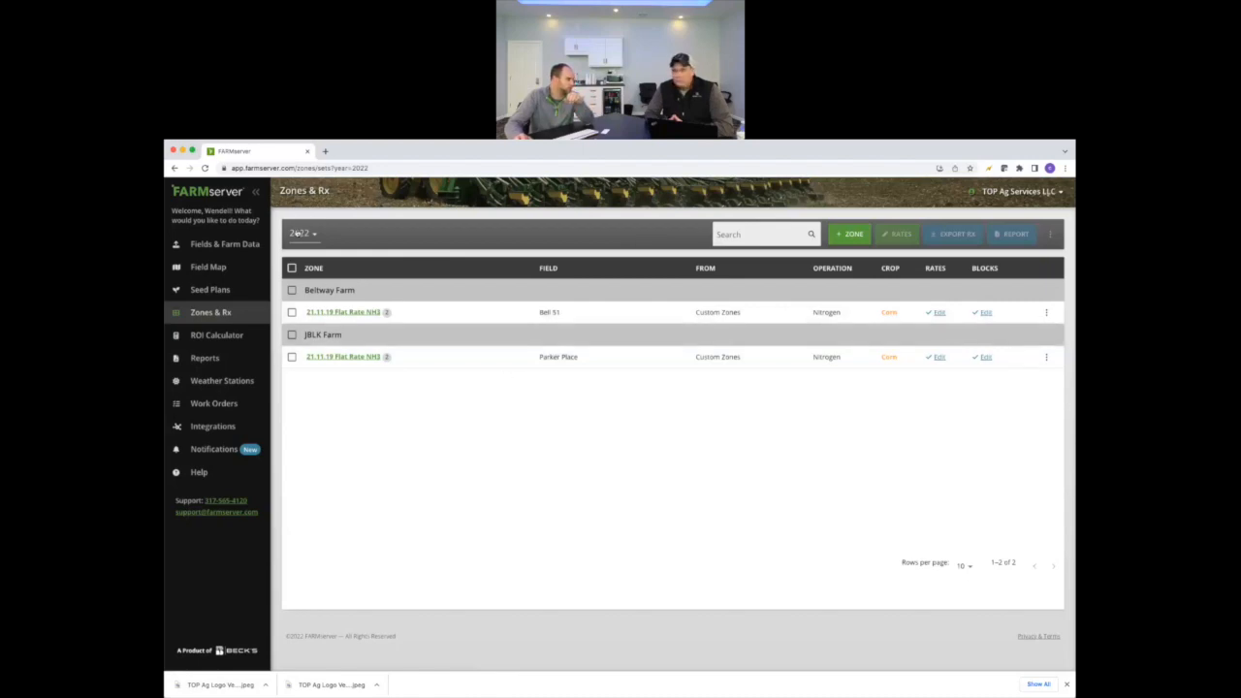
left_click(301, 233)
left_click(297, 254)
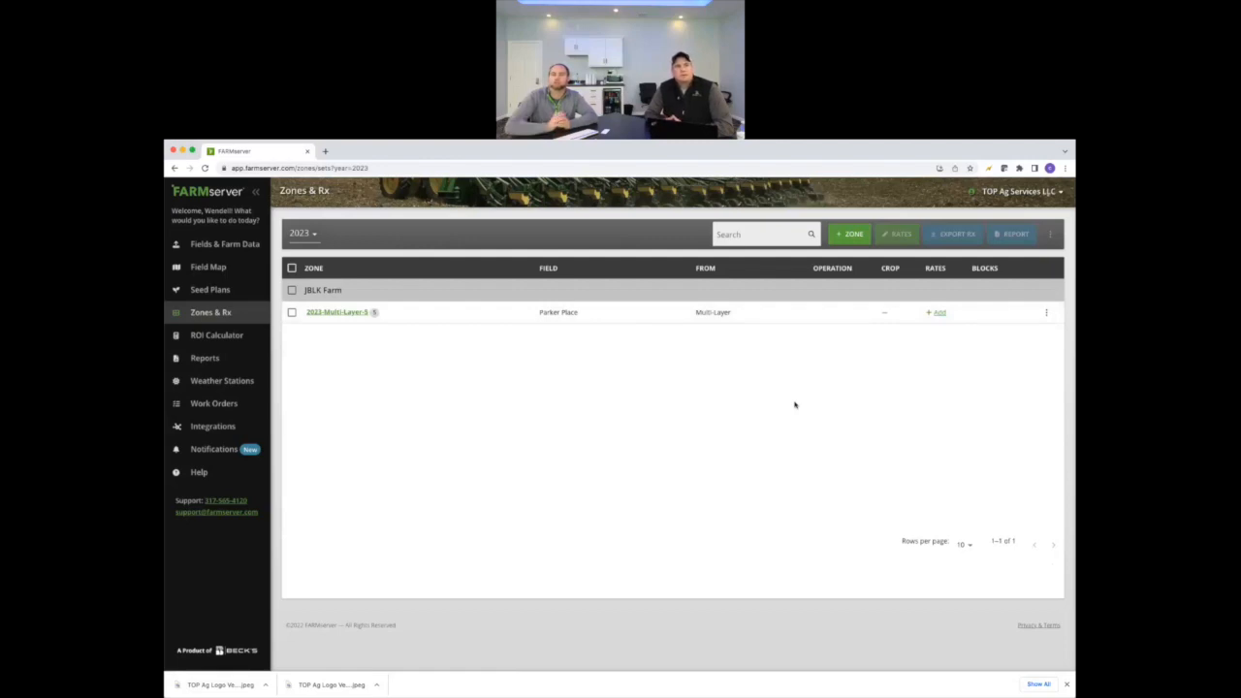
left_click(853, 234)
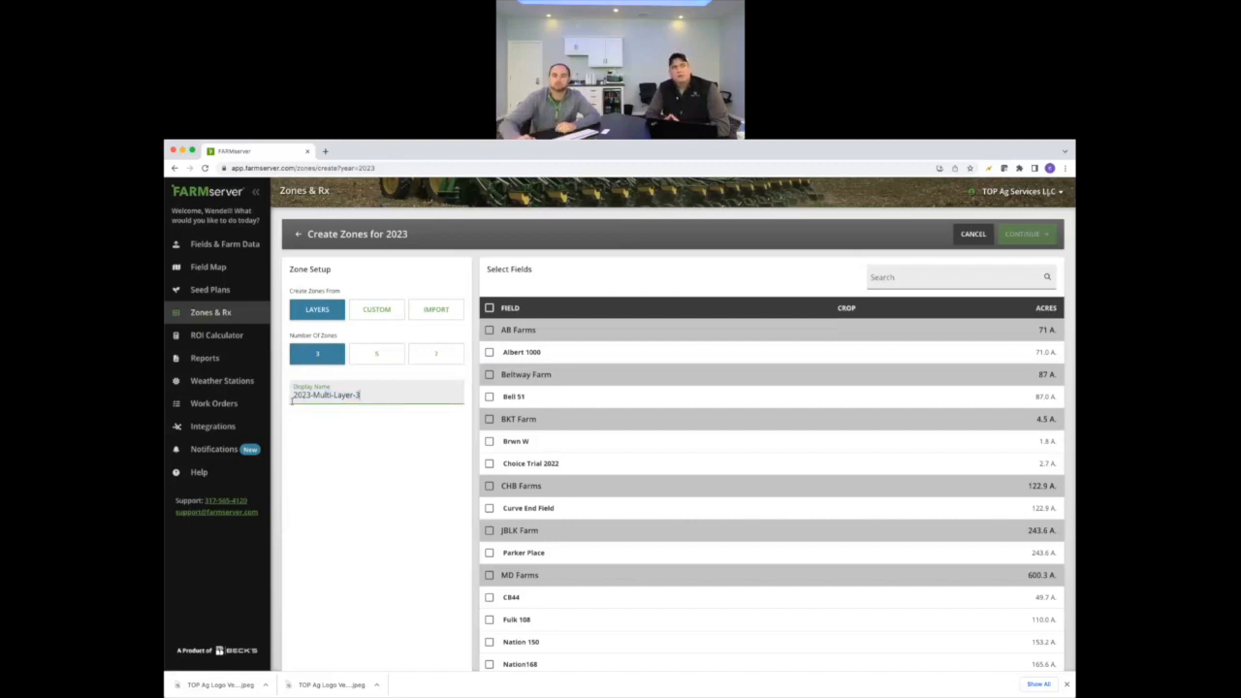
Set the new zone set's display name to Pro 700 2140.
left_click_drag(358, 394, 287, 397)
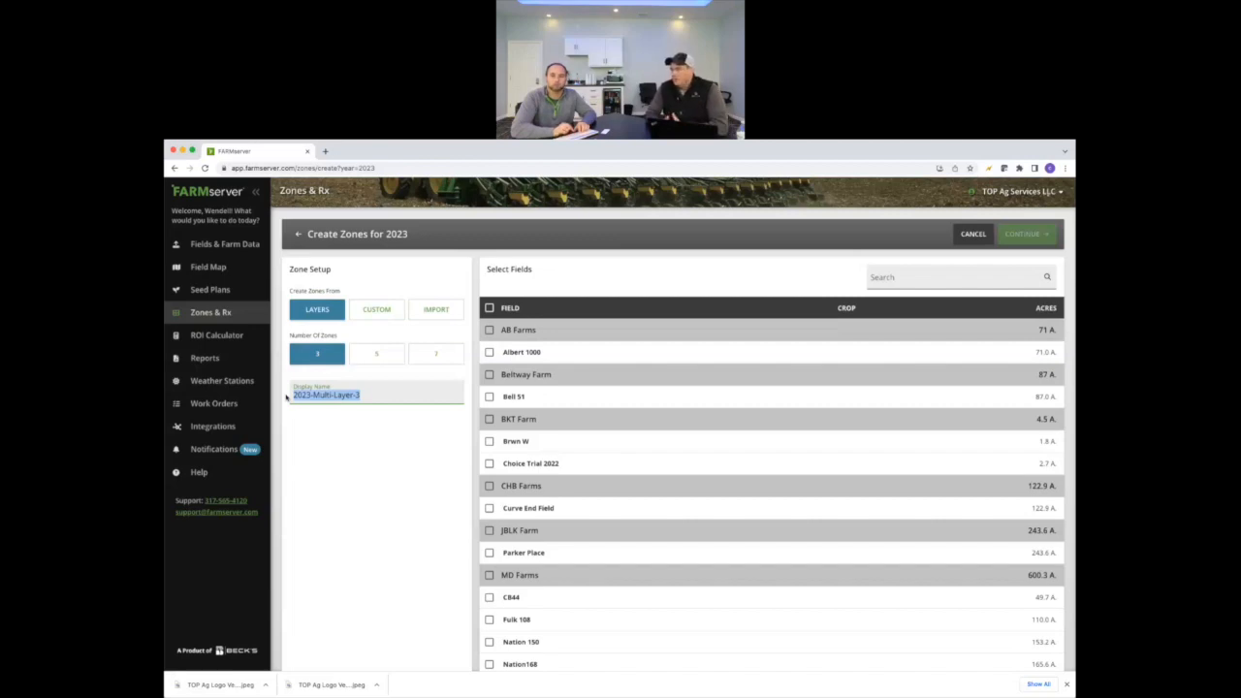
type("Pro 703")
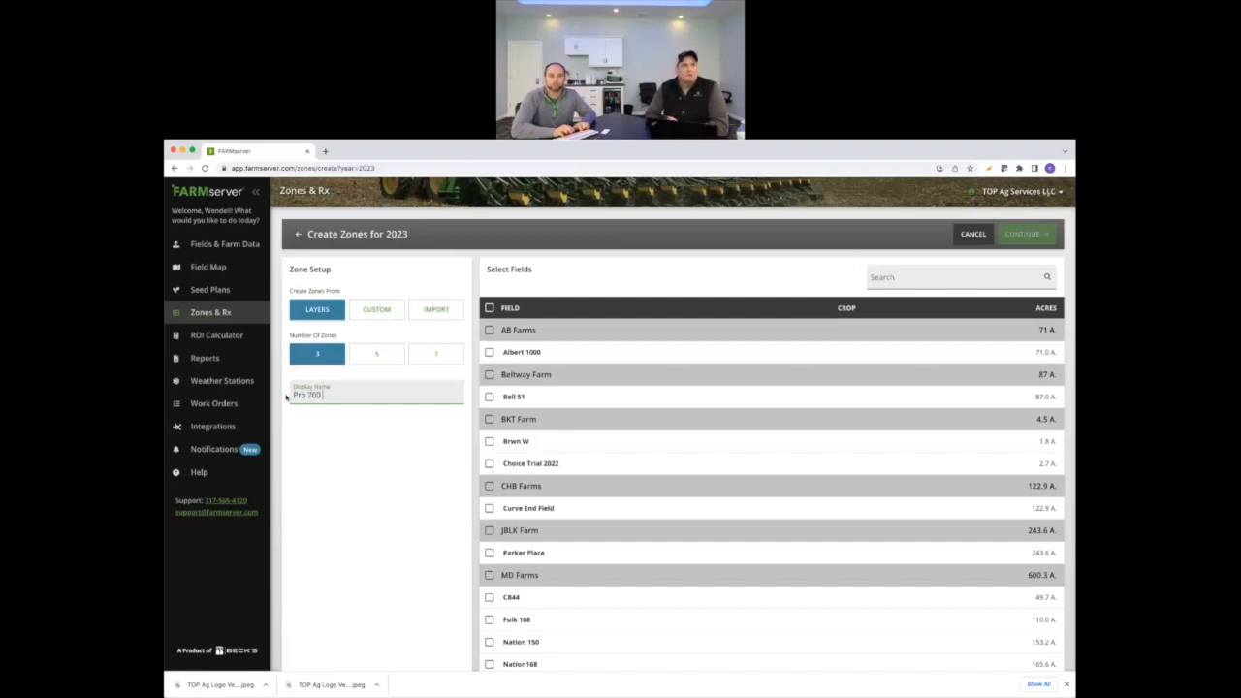
type(" 2140")
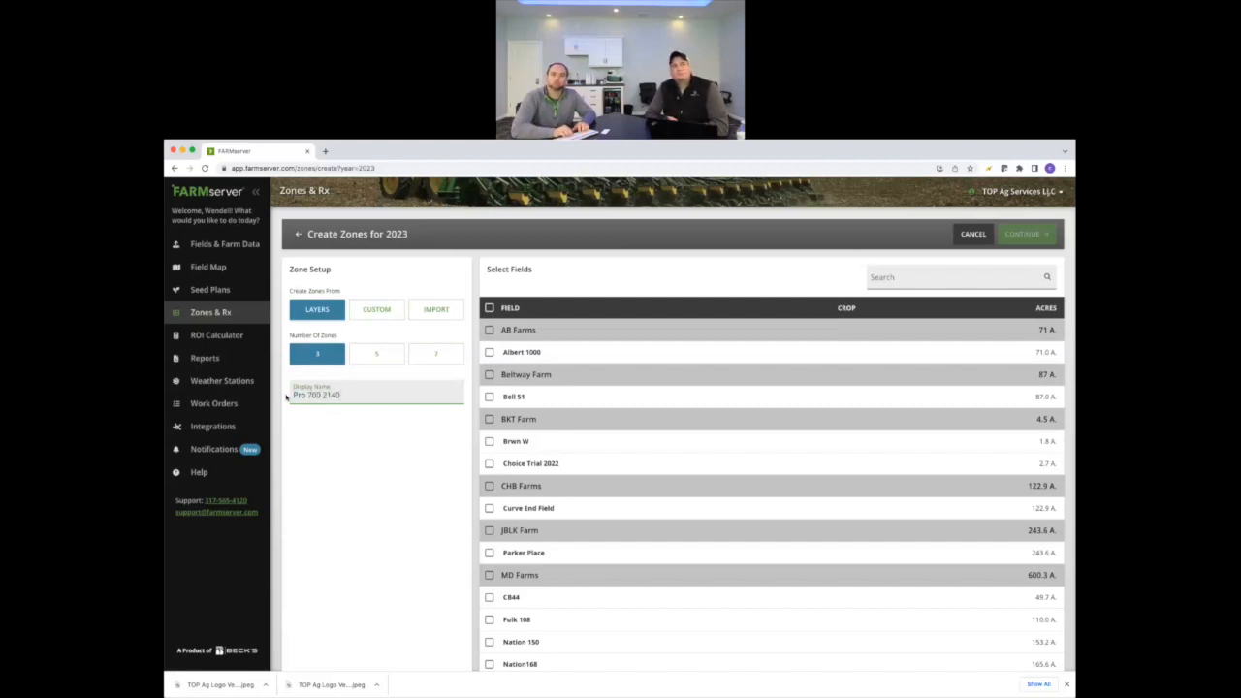
key("Tab")
left_click(355, 479)
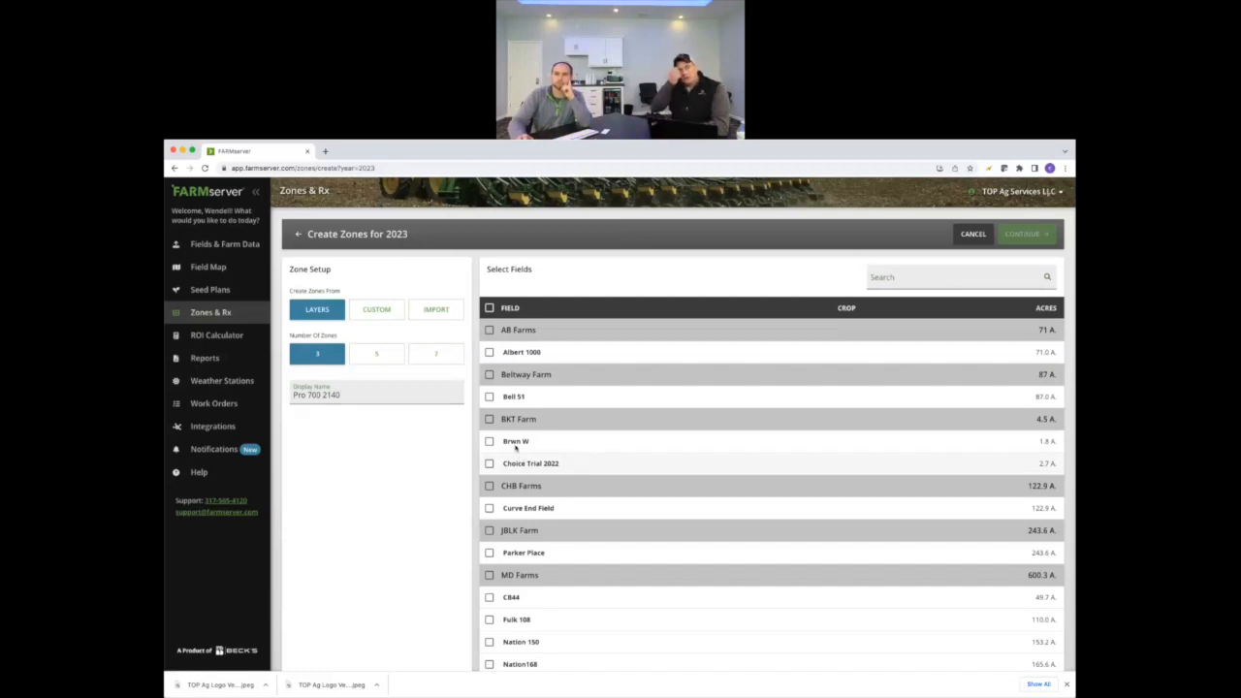
Choose the fields Bell 51 and Parker Place for the zone set and continue to layer selection.
left_click(490, 398)
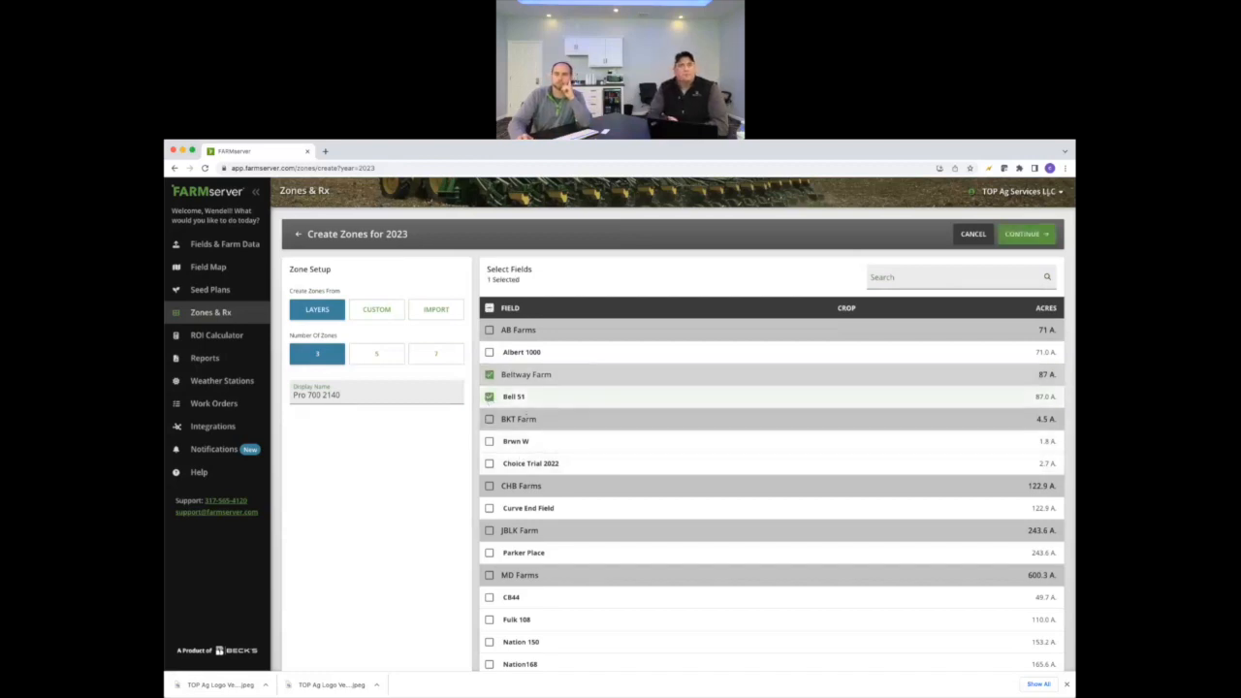
scroll(555, 427, "down", 1)
left_click(488, 477)
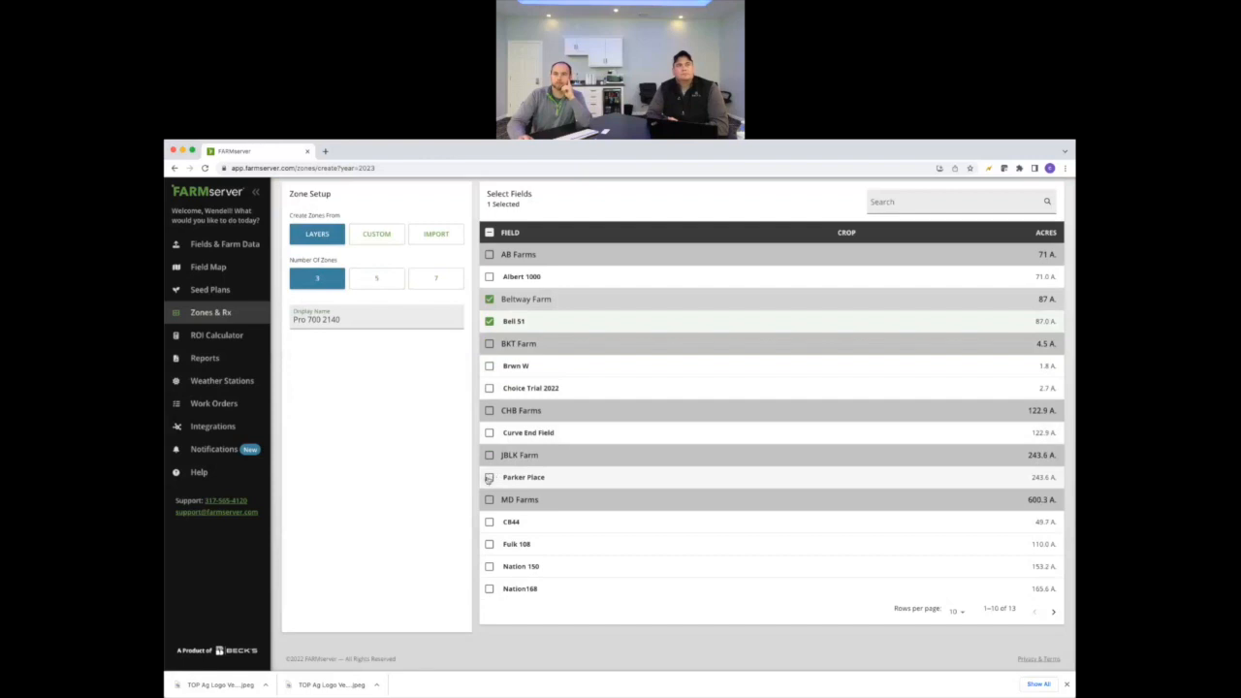
scroll(488, 477, "up", 1)
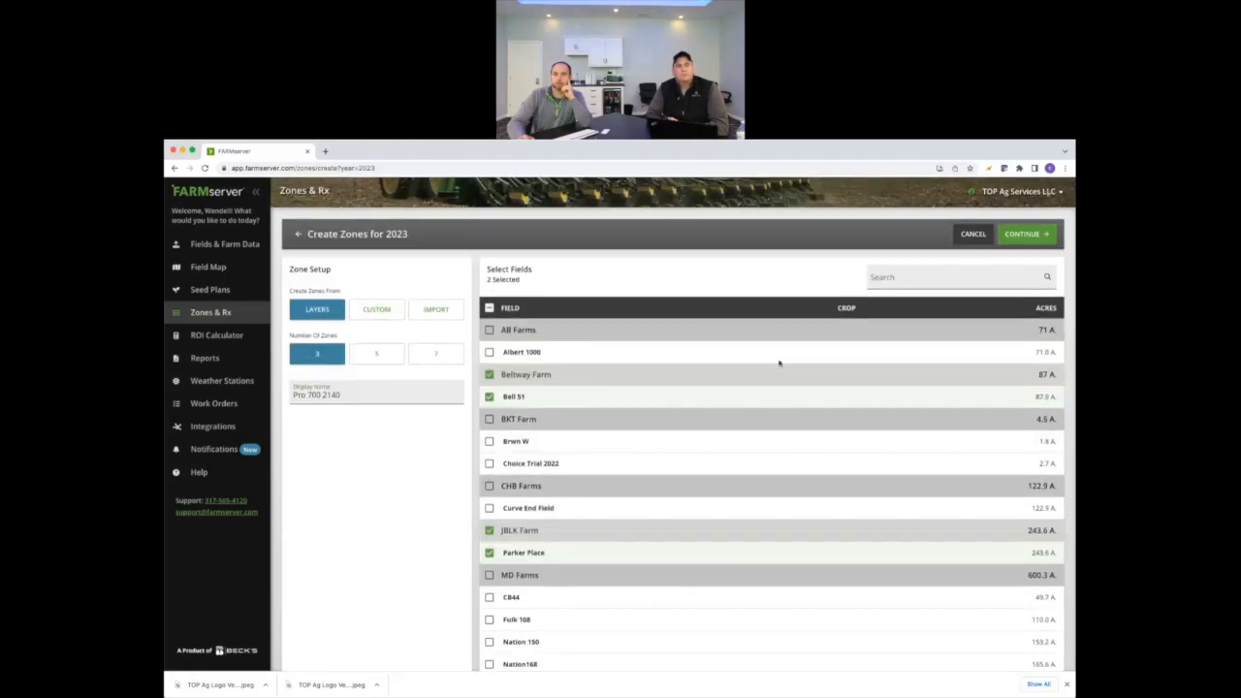
left_click(1027, 235)
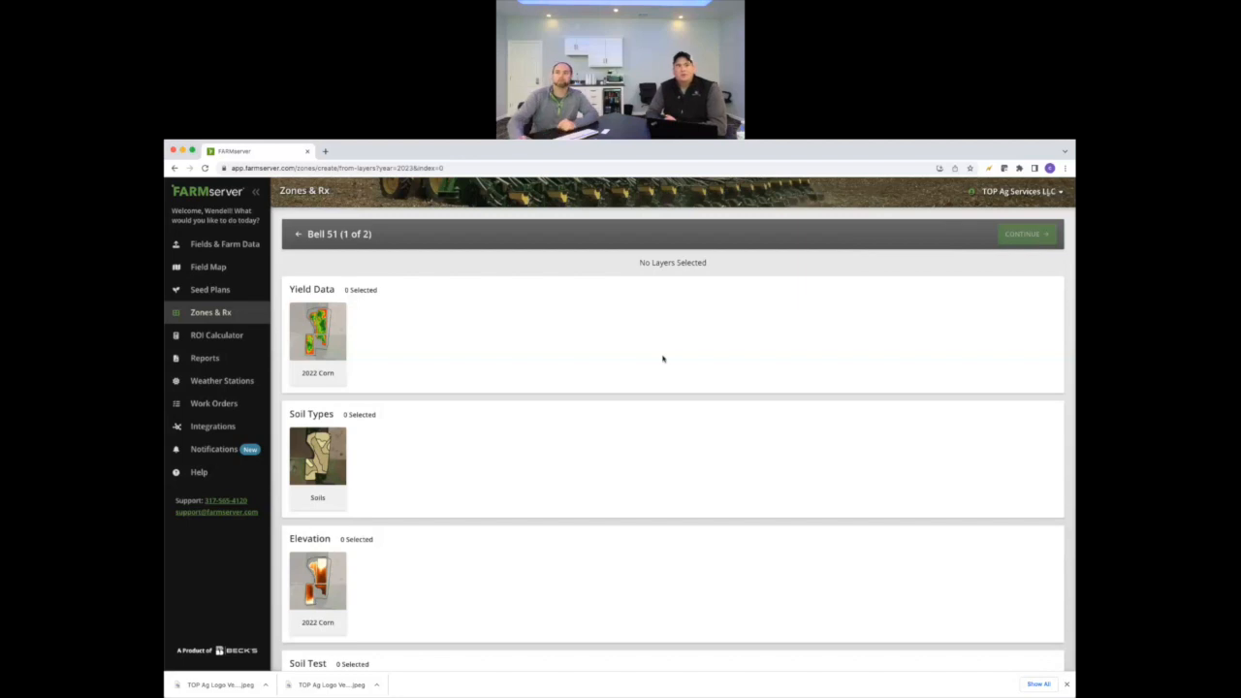
Select the 2022 Corn yield data and the Soils layer for the Bell 51 zones.
scroll(663, 358, "down", 1)
scroll(663, 358, "down", 2)
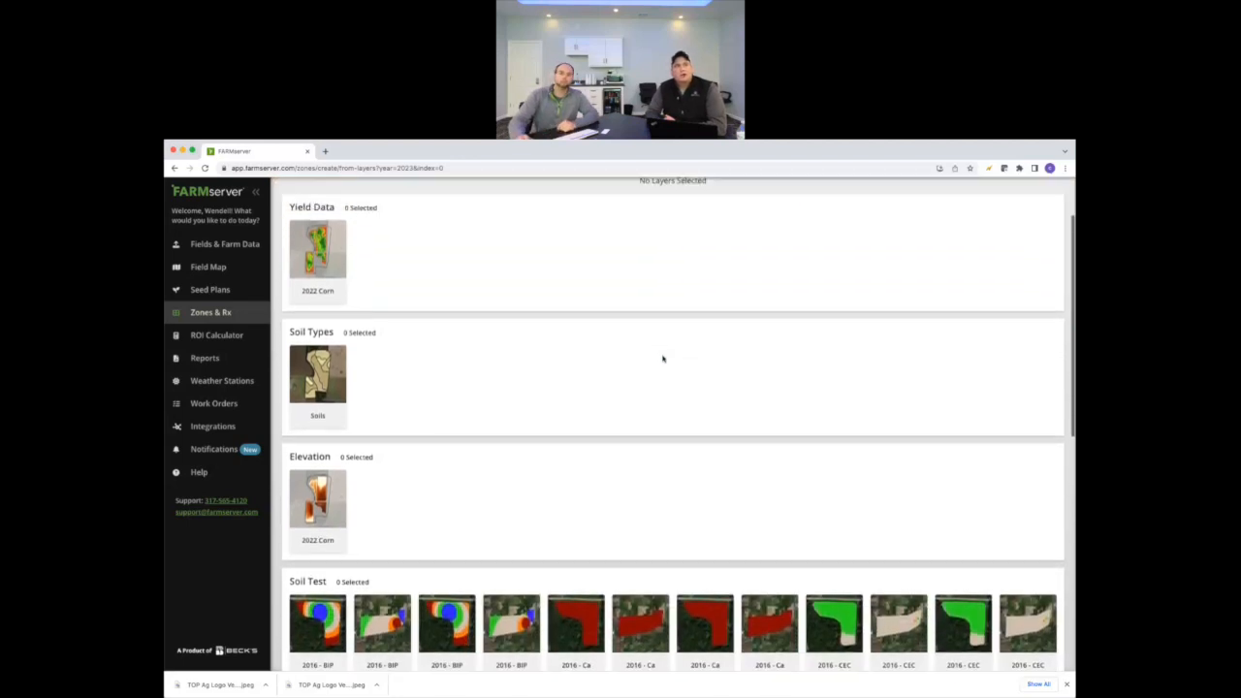
scroll(663, 359, "up", 1)
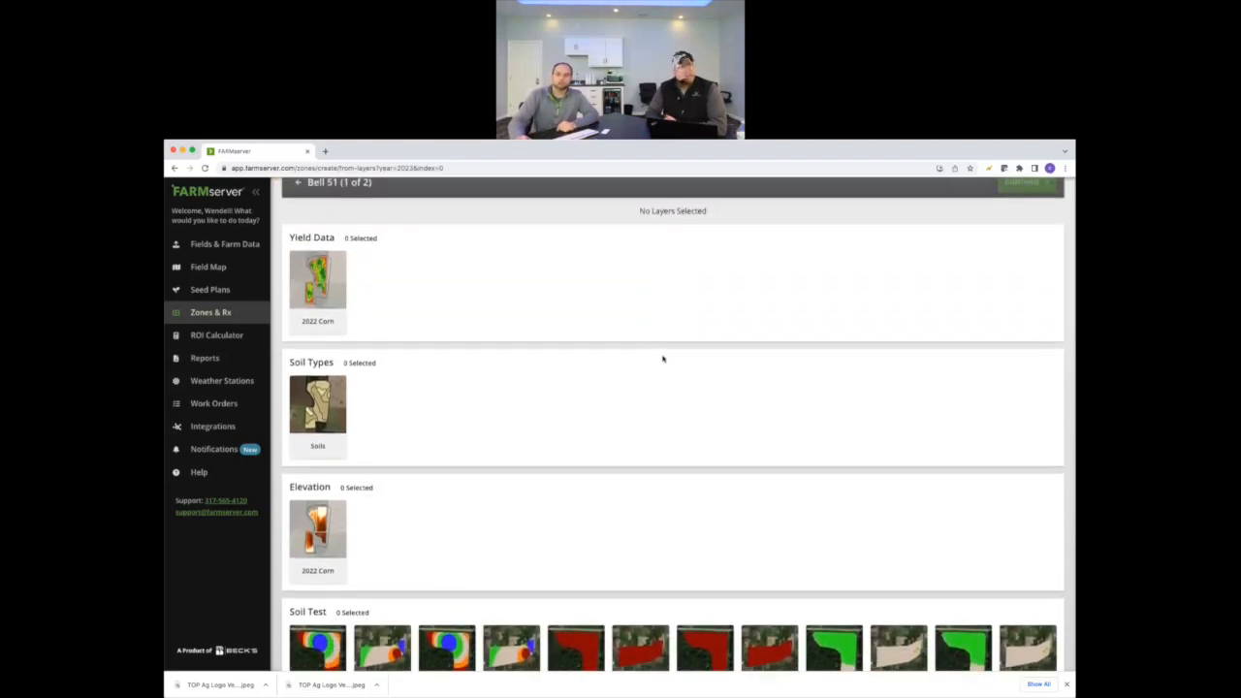
left_click(317, 281)
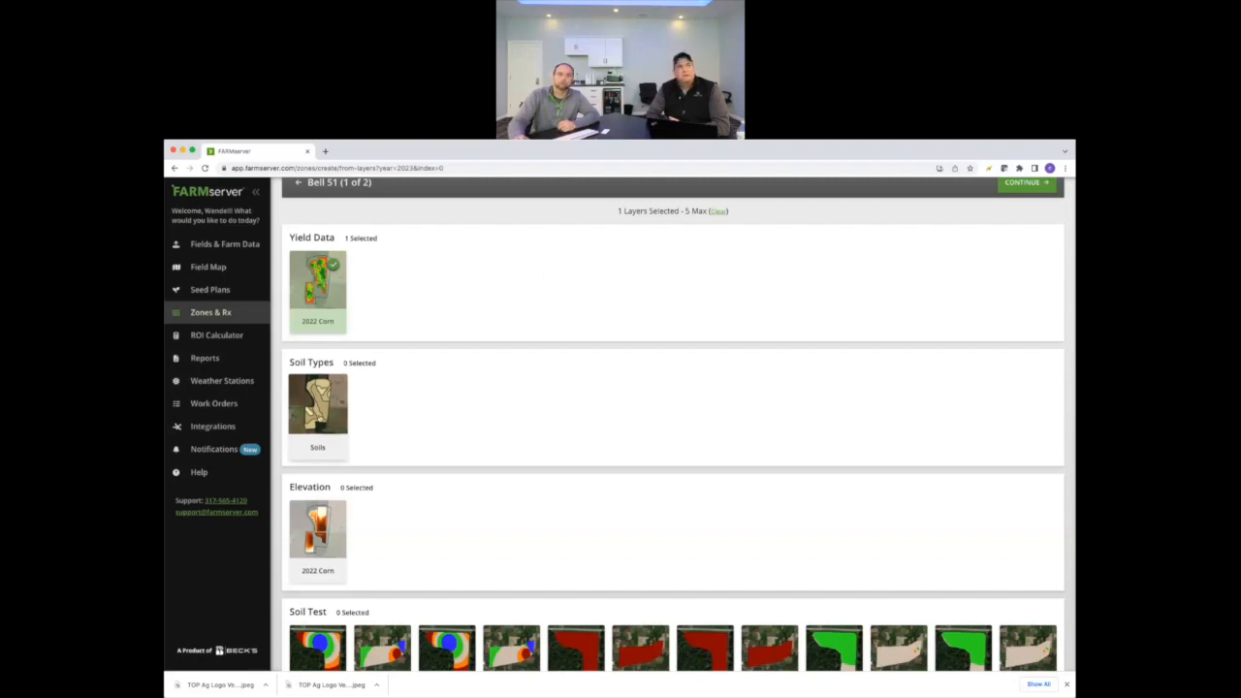
left_click(318, 416)
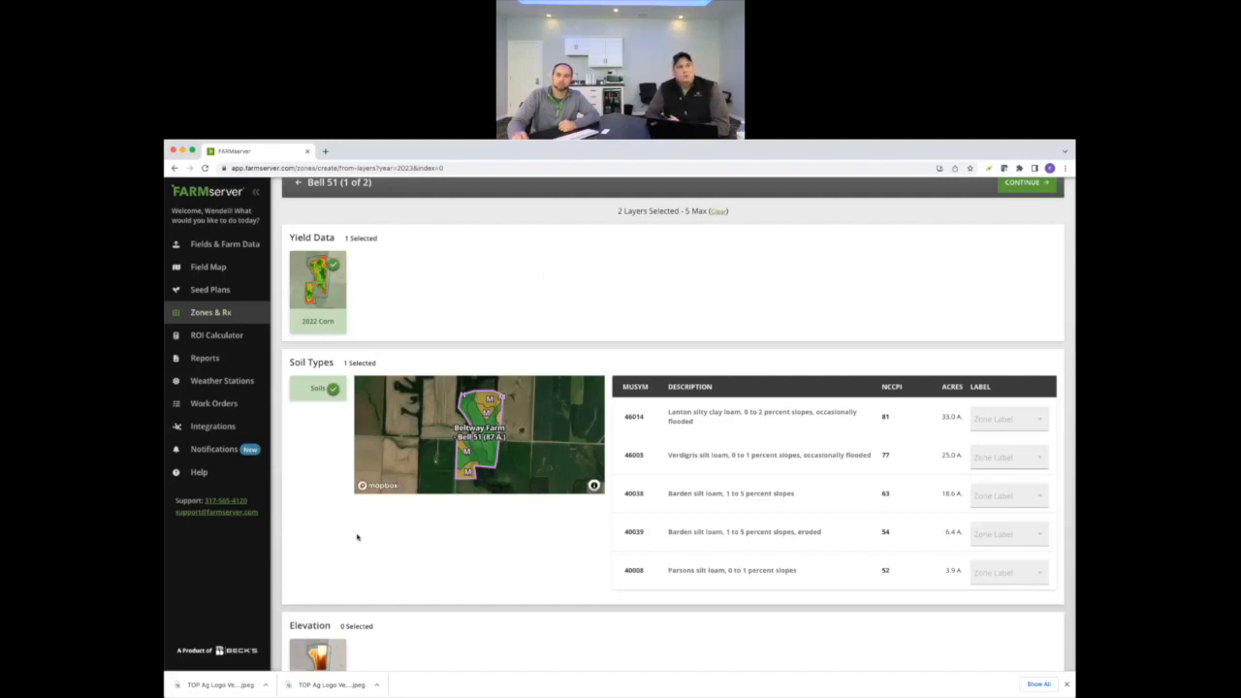
Add the 2022 Corn elevation layer to the Bell 51 zone layers.
scroll(478, 558, "down", 3)
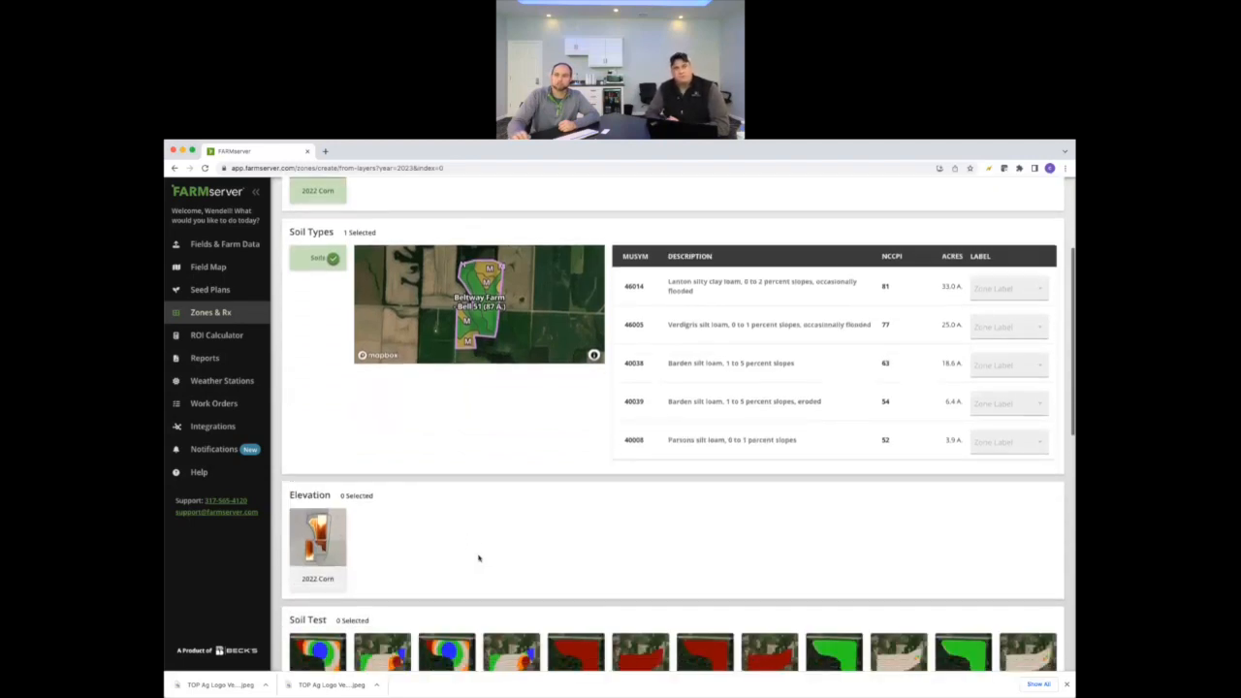
scroll(478, 557, "down", 1)
scroll(478, 560, "up", 2)
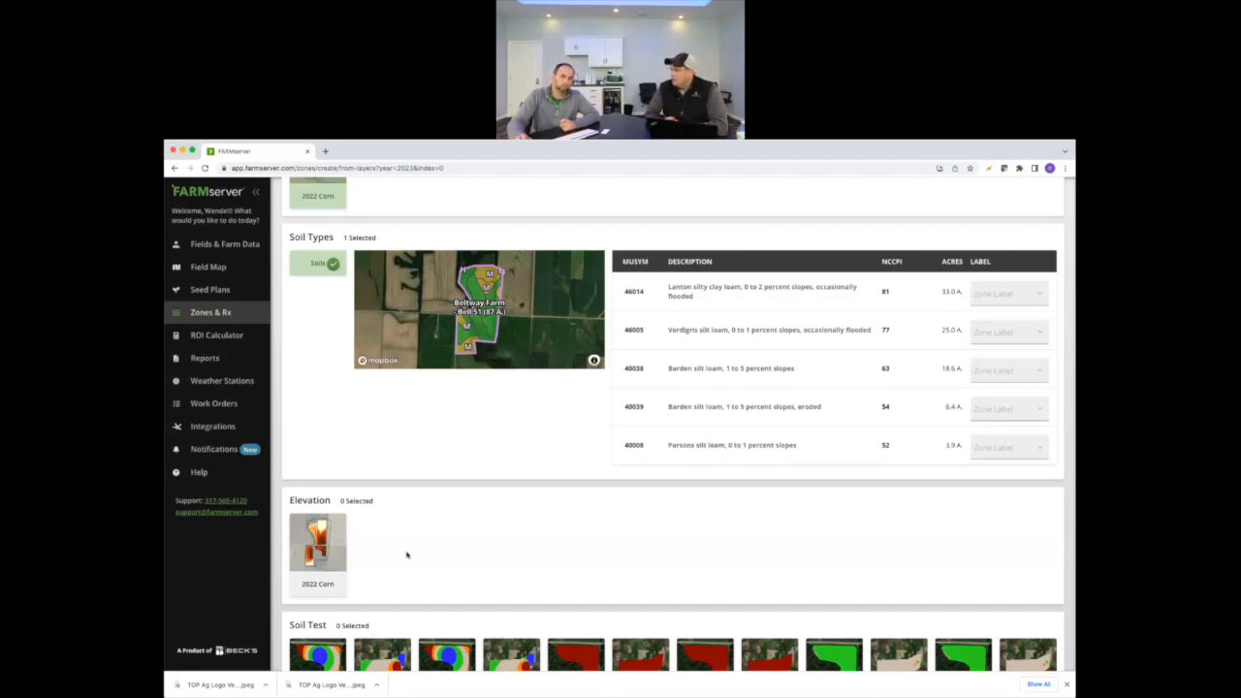
left_click(328, 533)
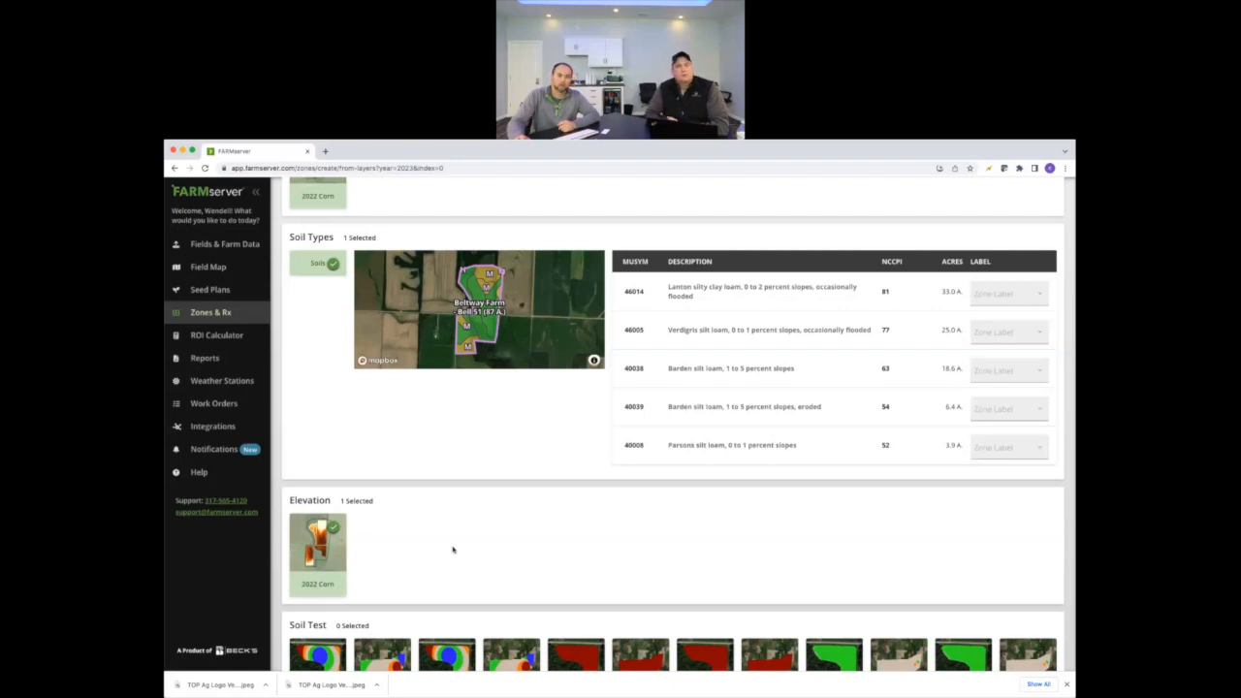
Review the available 2016 soil test layers for Bell 51, from BIP to Zn.
scroll(451, 549, "down", 2)
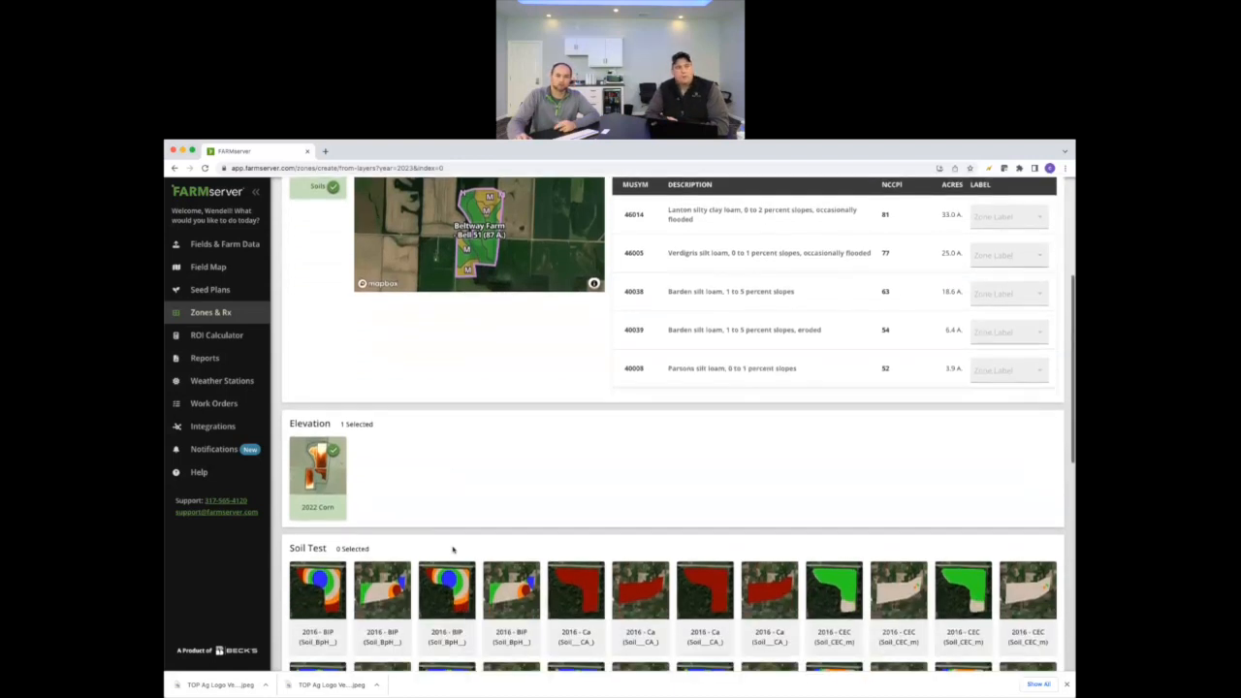
scroll(453, 549, "down", 1)
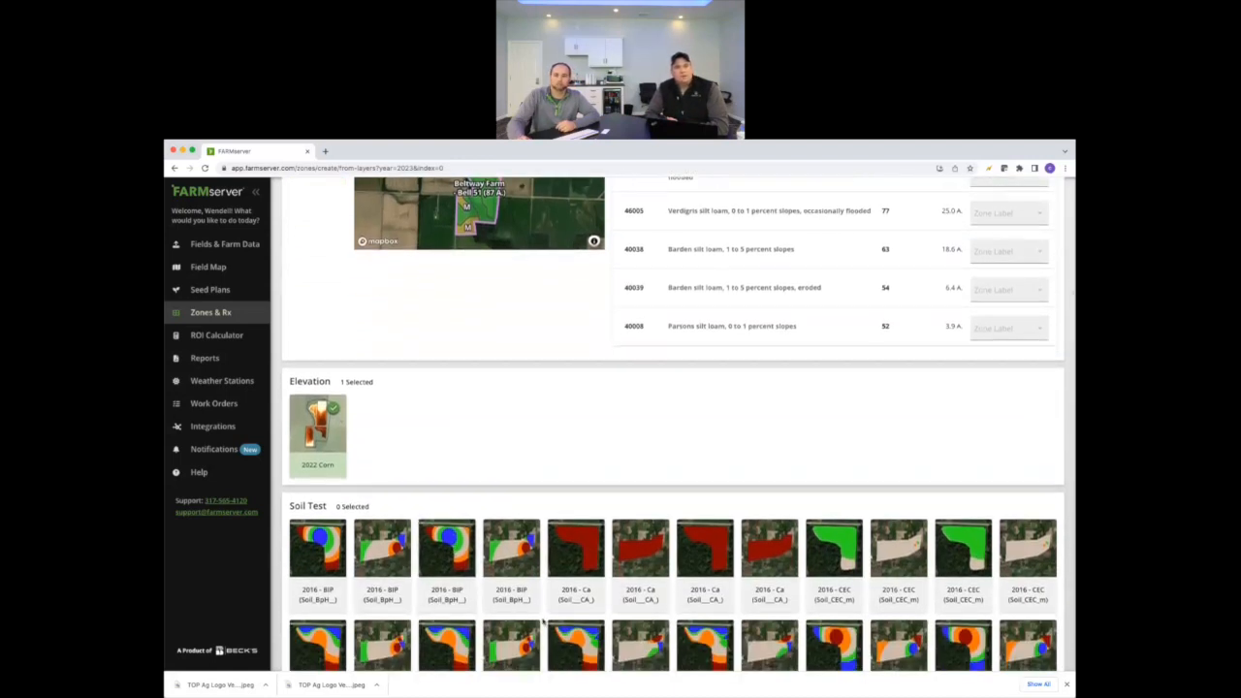
scroll(542, 623, "down", 1)
scroll(542, 622, "down", 7)
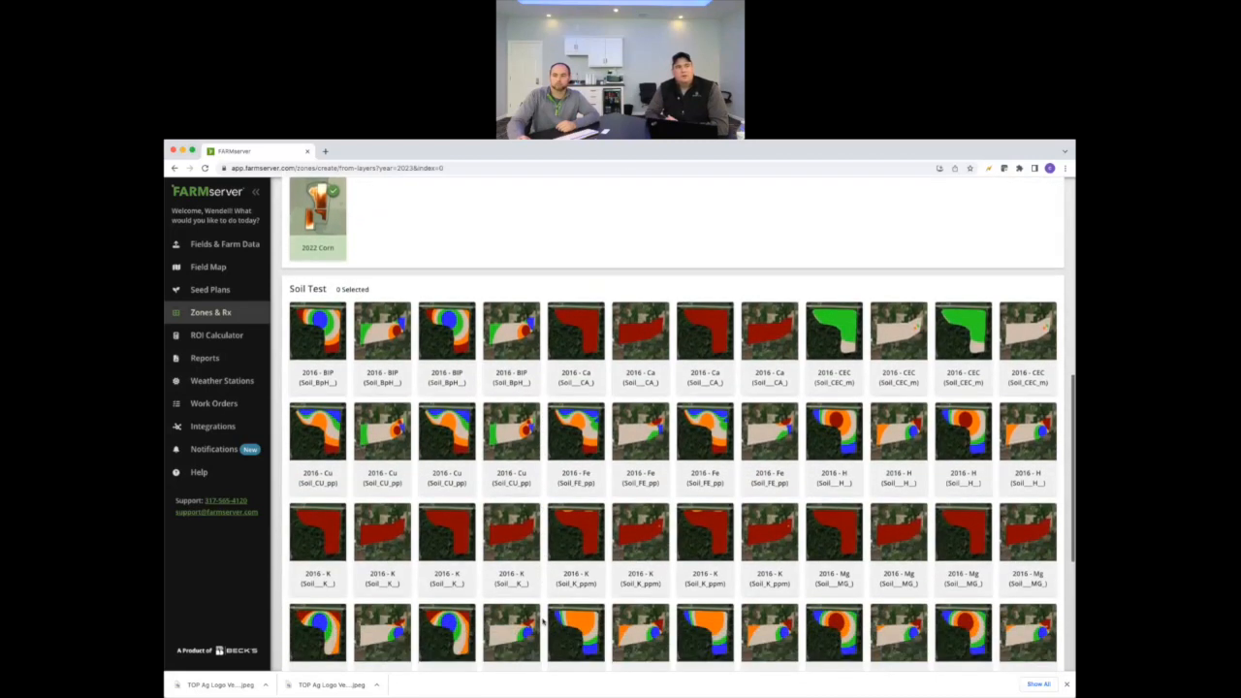
scroll(542, 622, "down", 3)
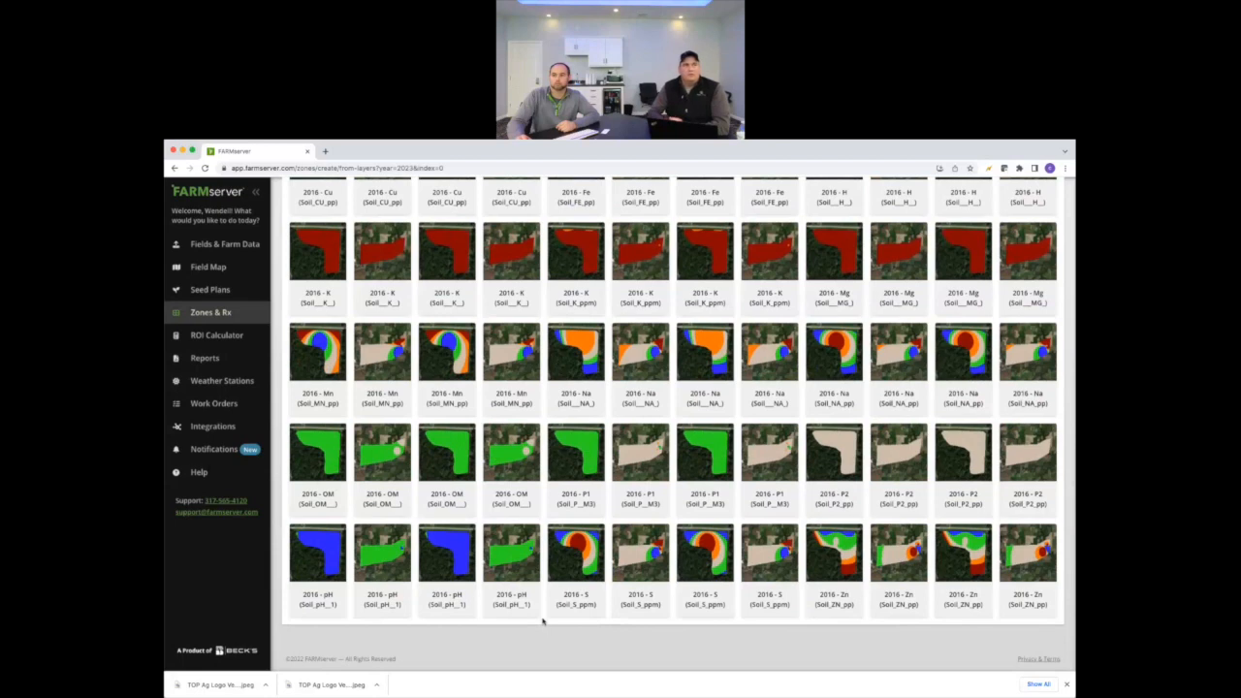
scroll(543, 623, "up", 8)
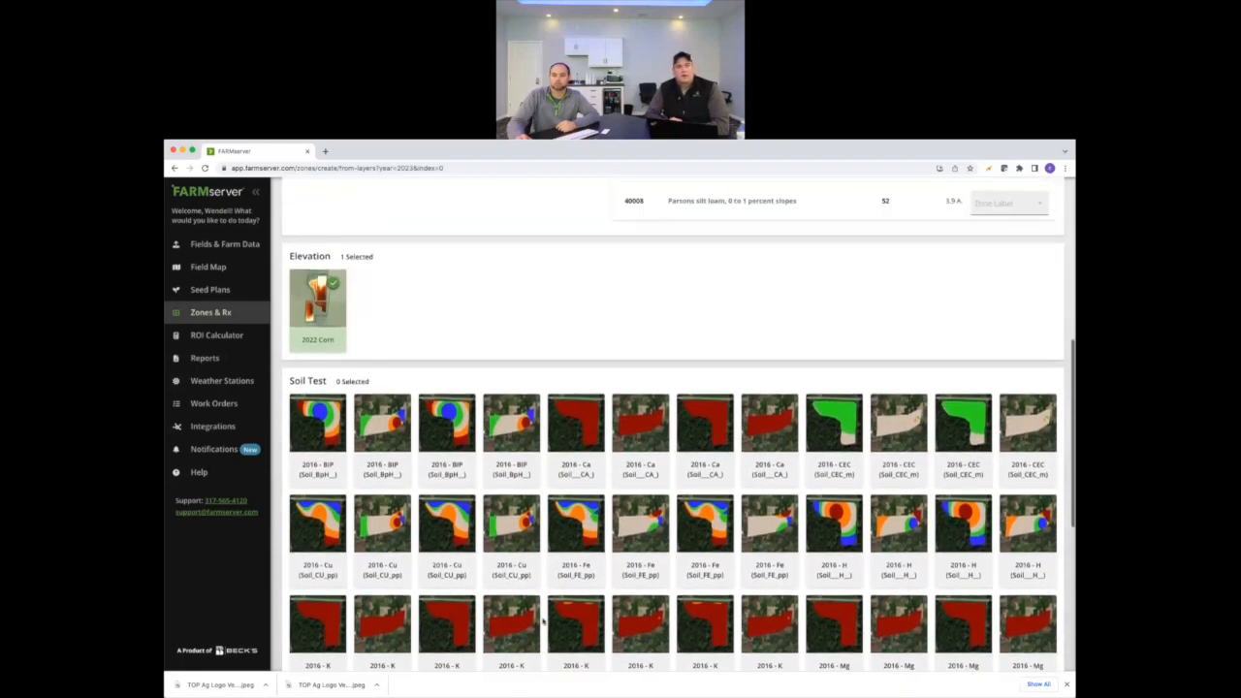
scroll(543, 621, "up", 1)
scroll(543, 622, "down", 1)
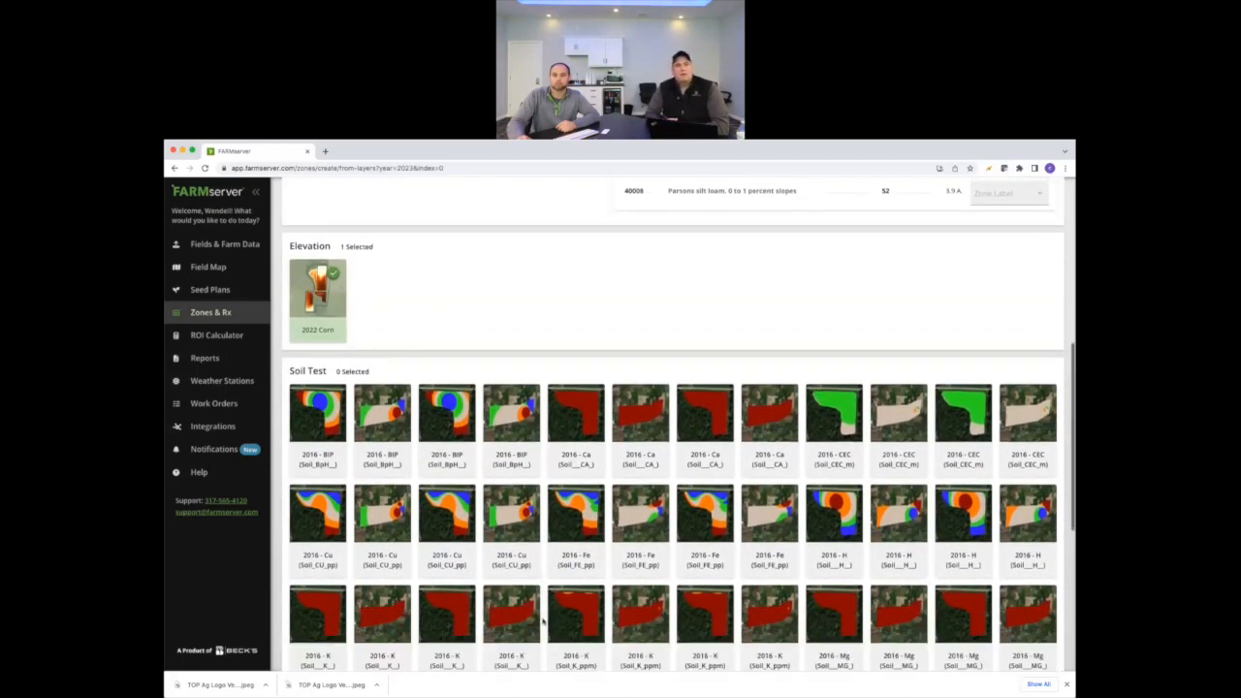
scroll(542, 622, "down", 3)
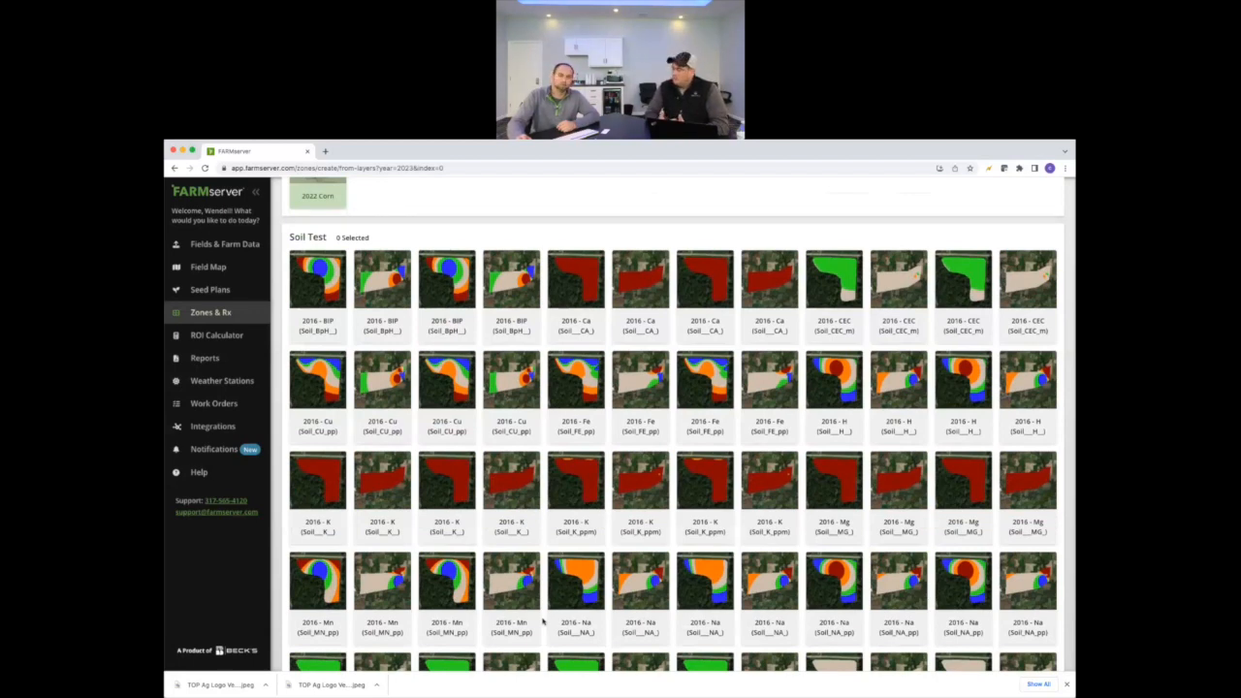
scroll(542, 622, "down", 3)
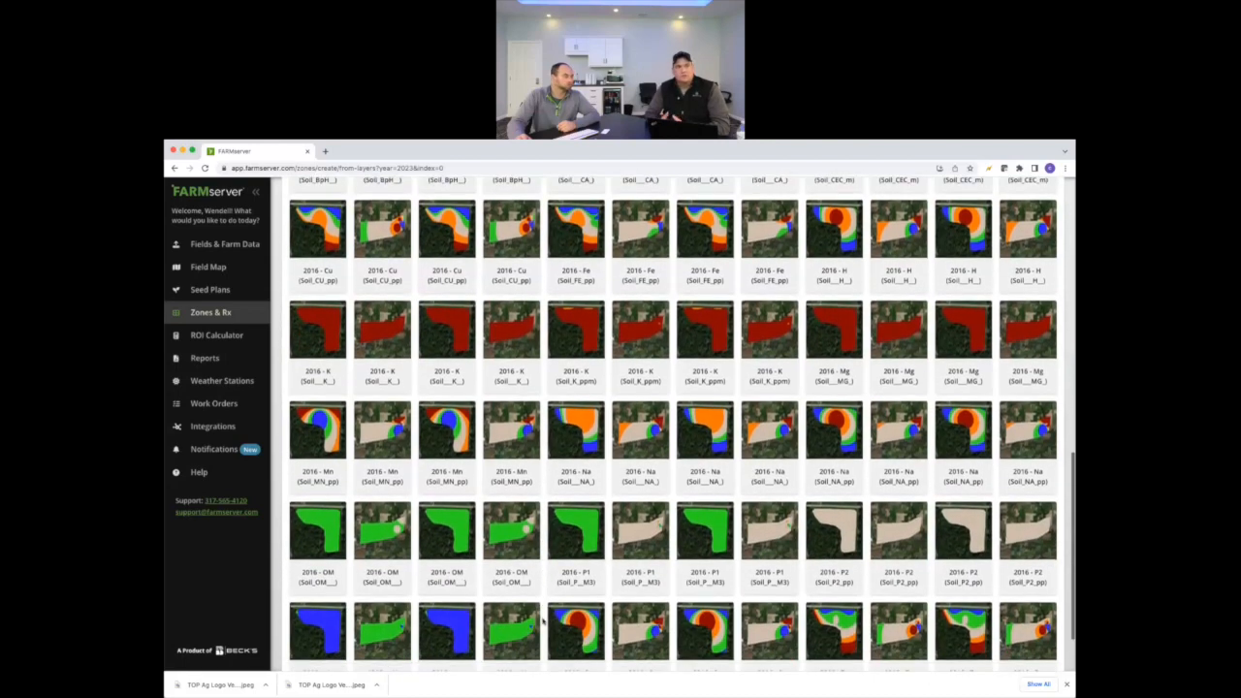
scroll(543, 622, "down", 2)
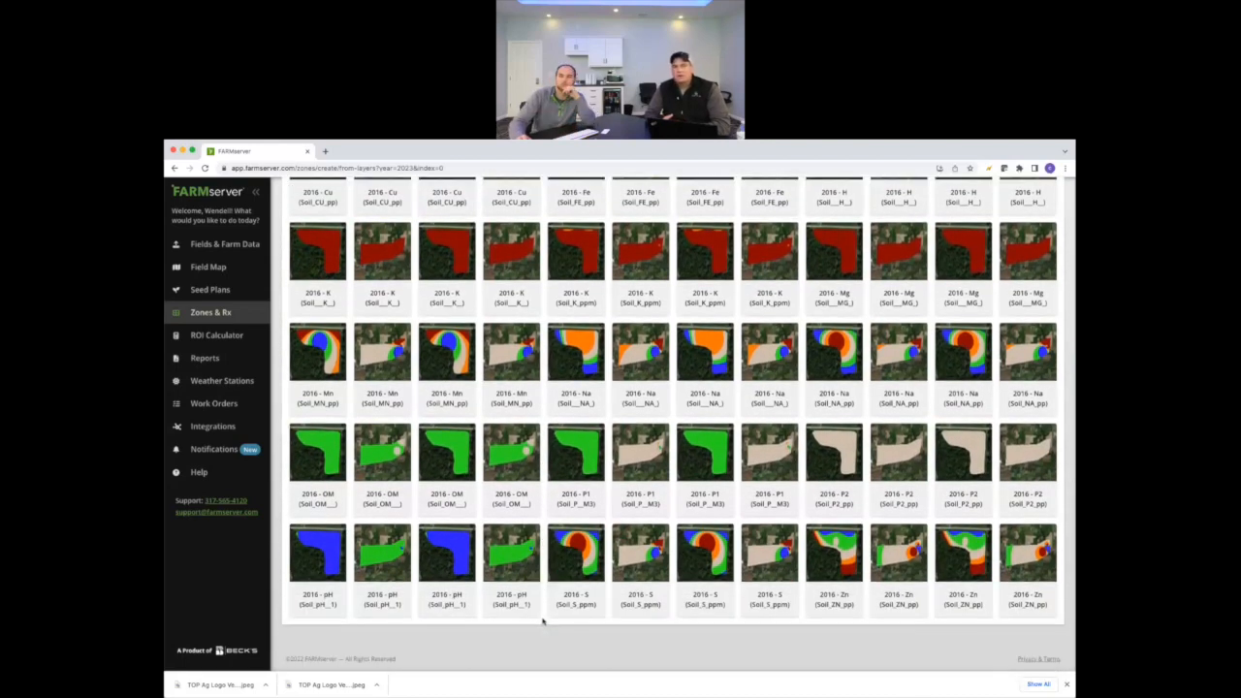
scroll(543, 622, "up", 3)
scroll(543, 622, "up", 5)
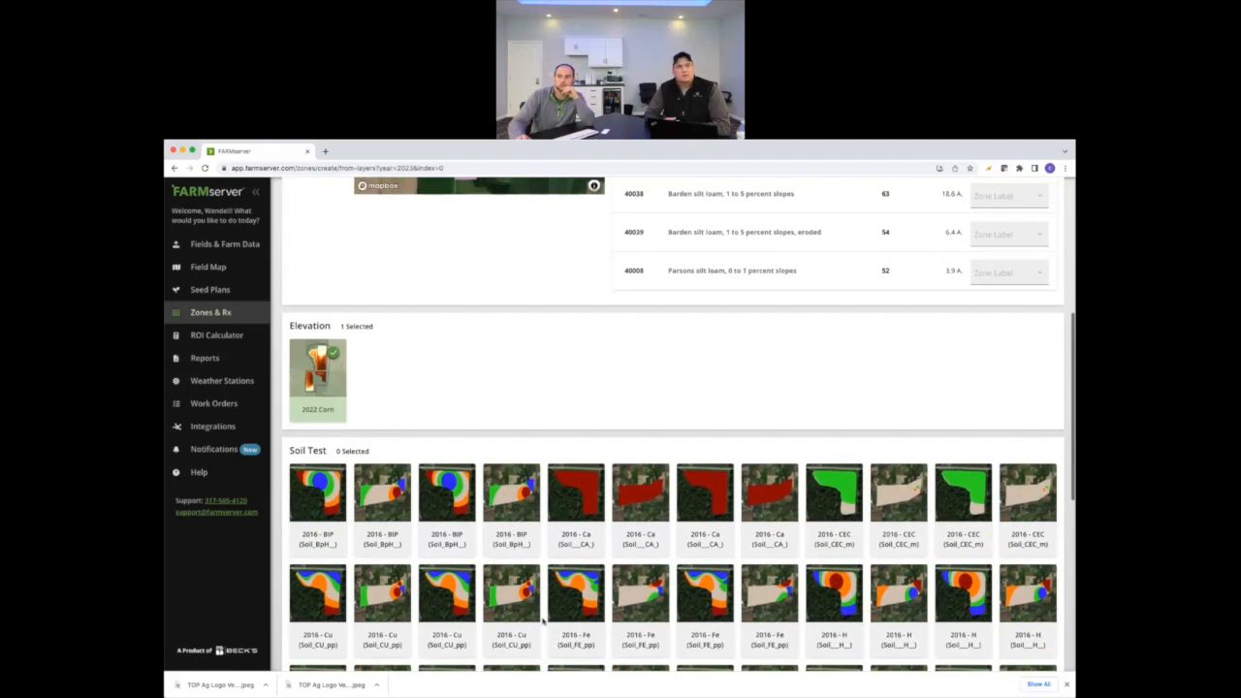
scroll(542, 622, "up", 5)
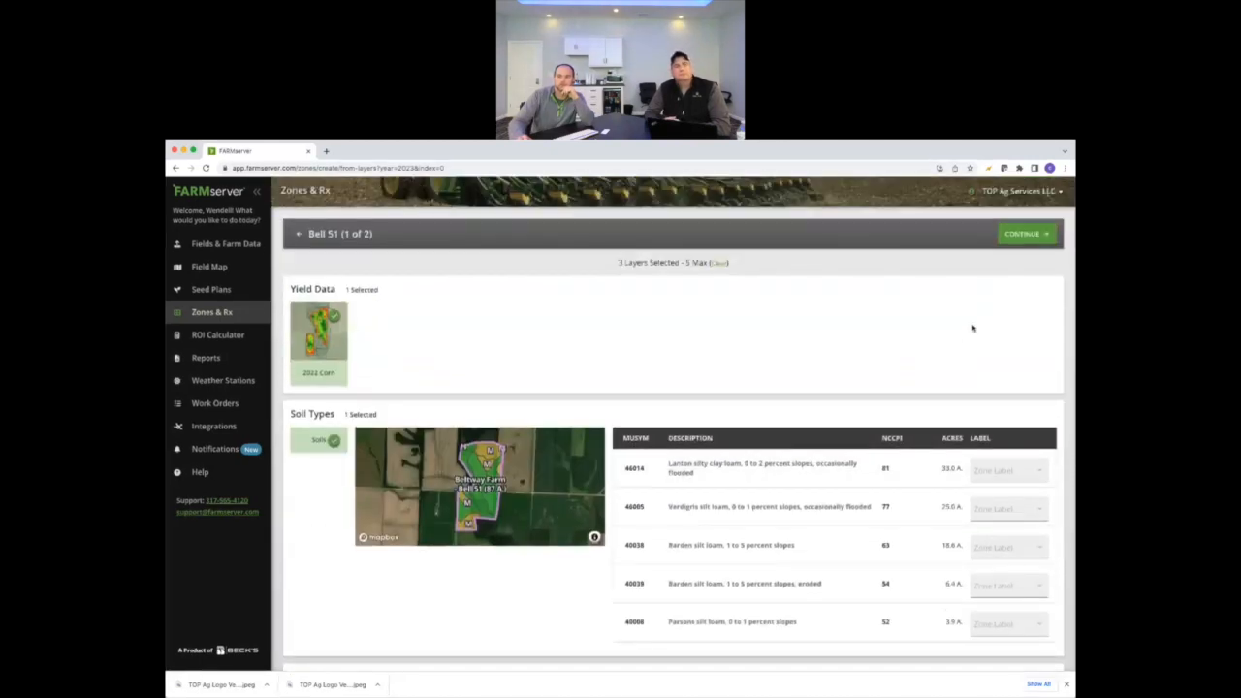
Continue to layer weighting for Bell 51 and set the importance of 2022 Corn yield data to 30 and elevation to 50.
left_click(1034, 233)
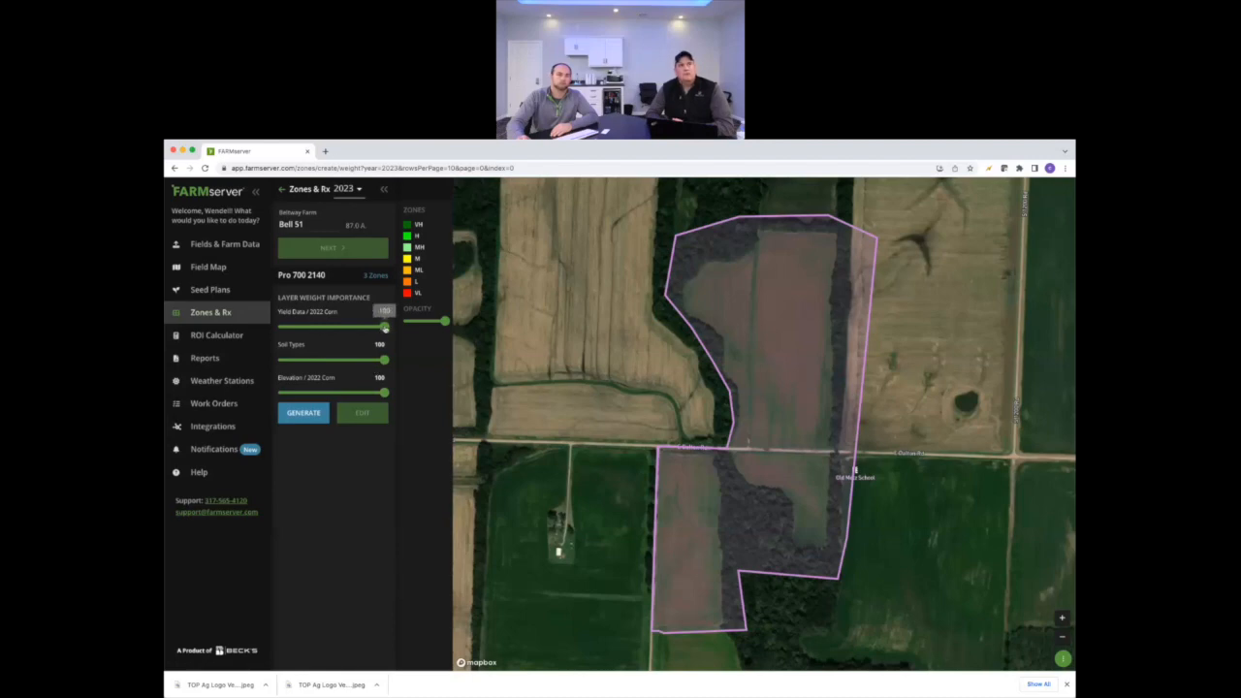
left_click_drag(385, 328, 331, 332)
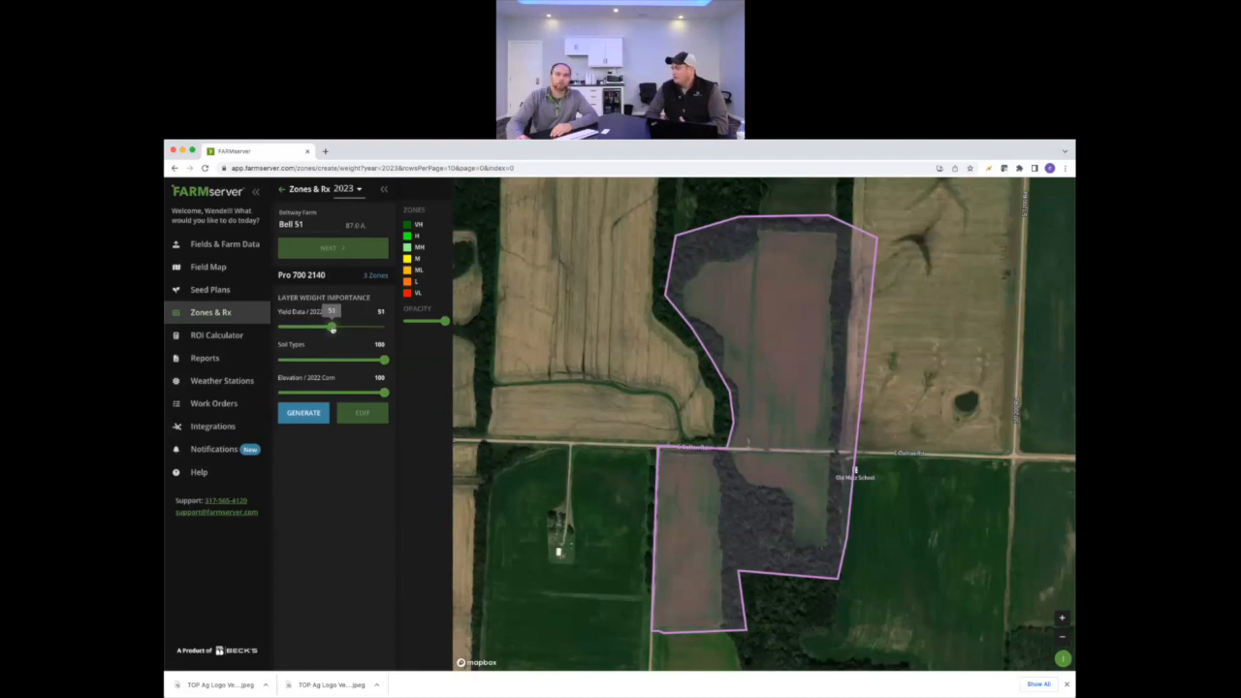
left_click_drag(332, 330, 310, 331)
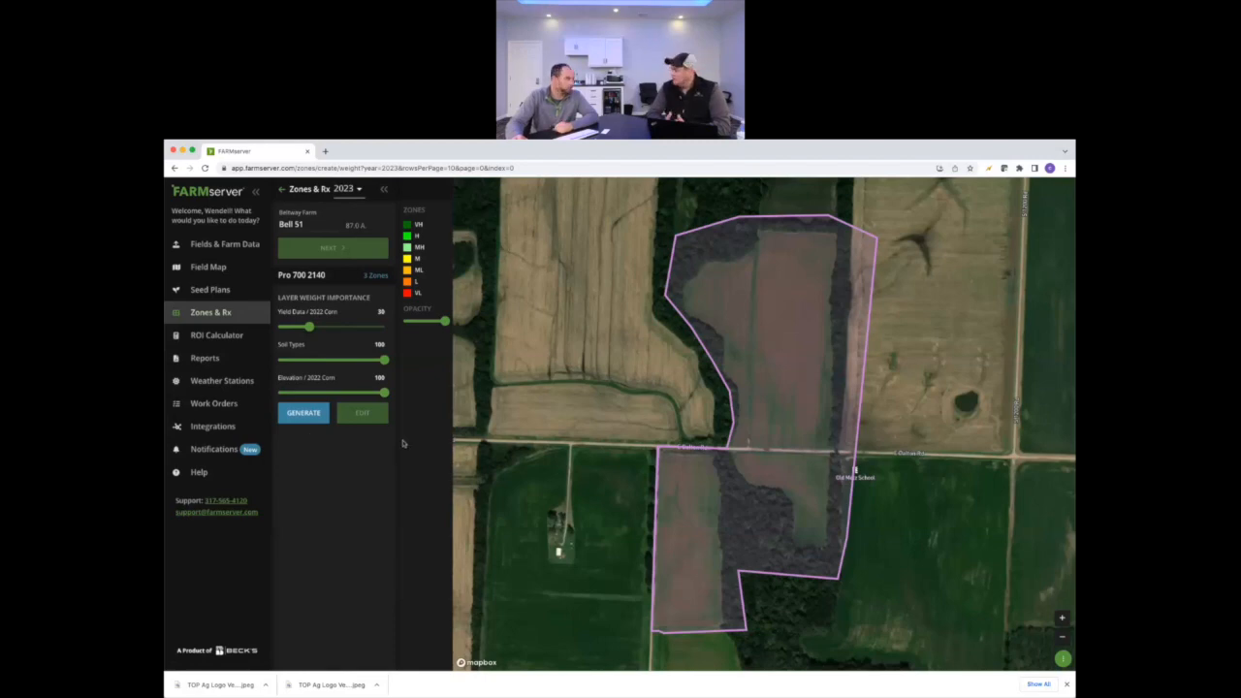
mouse_move(385, 361)
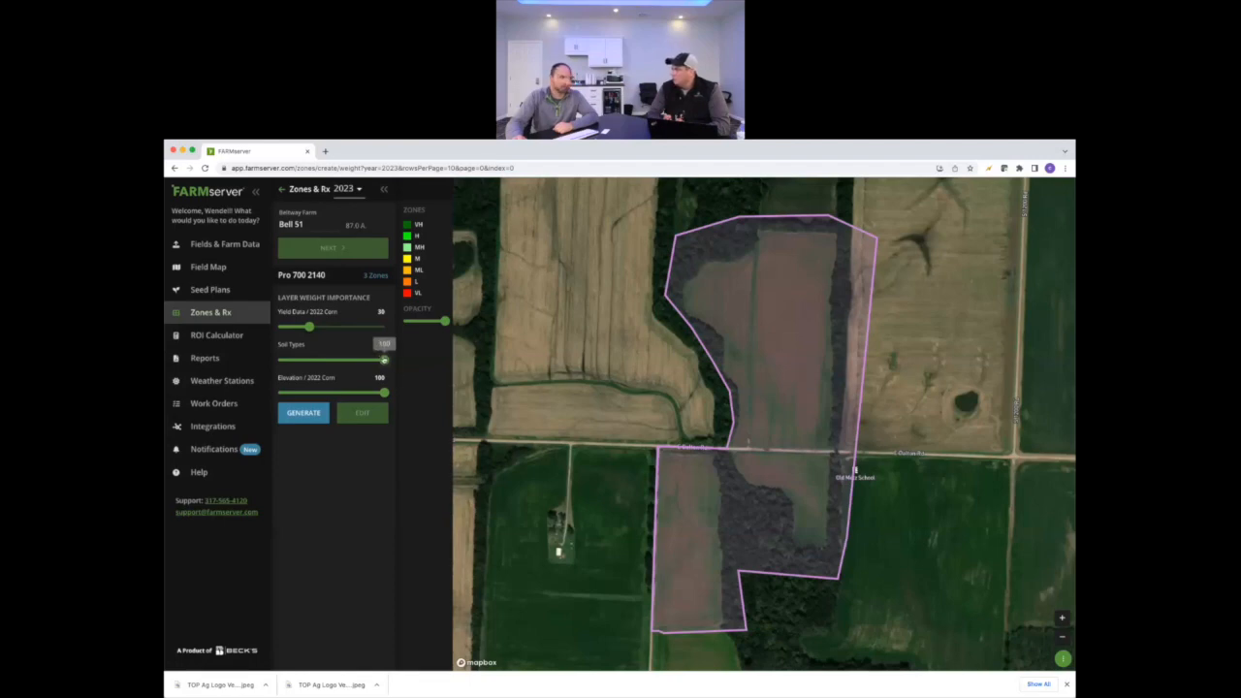
left_click_drag(385, 393, 331, 395)
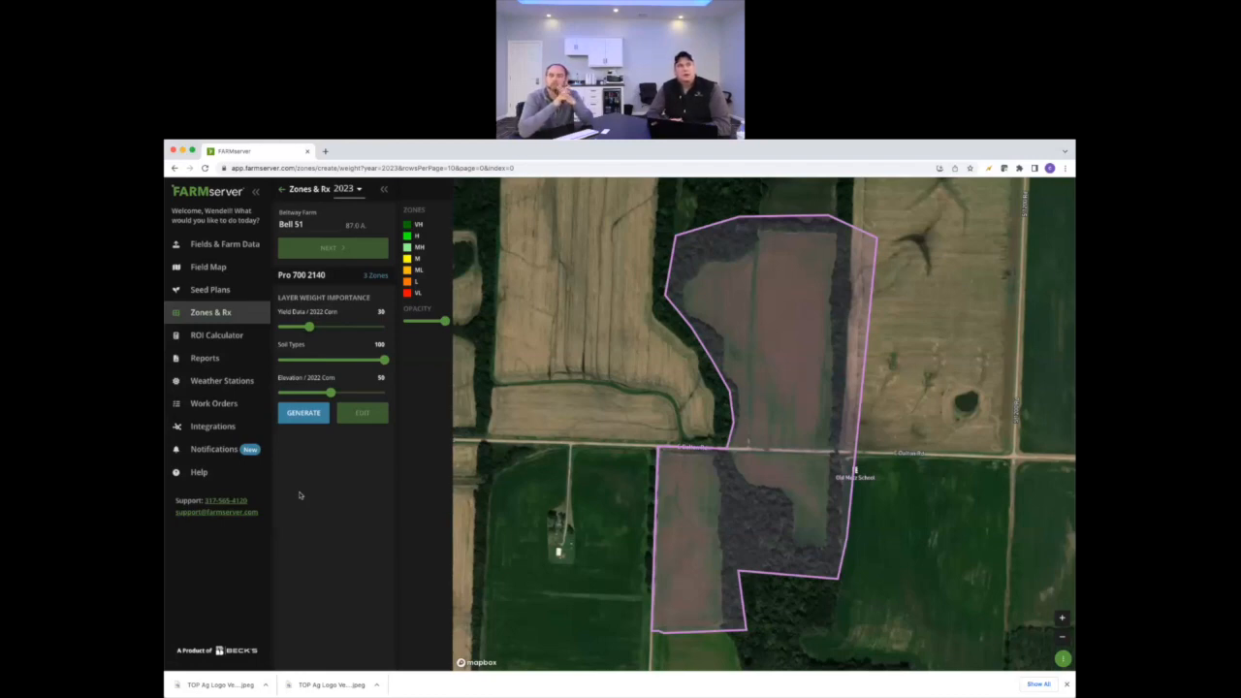
Generate the weighted management zones for Bell 51 and lower the zone opacity to 0.35 so the imagery shows through.
left_click(306, 414)
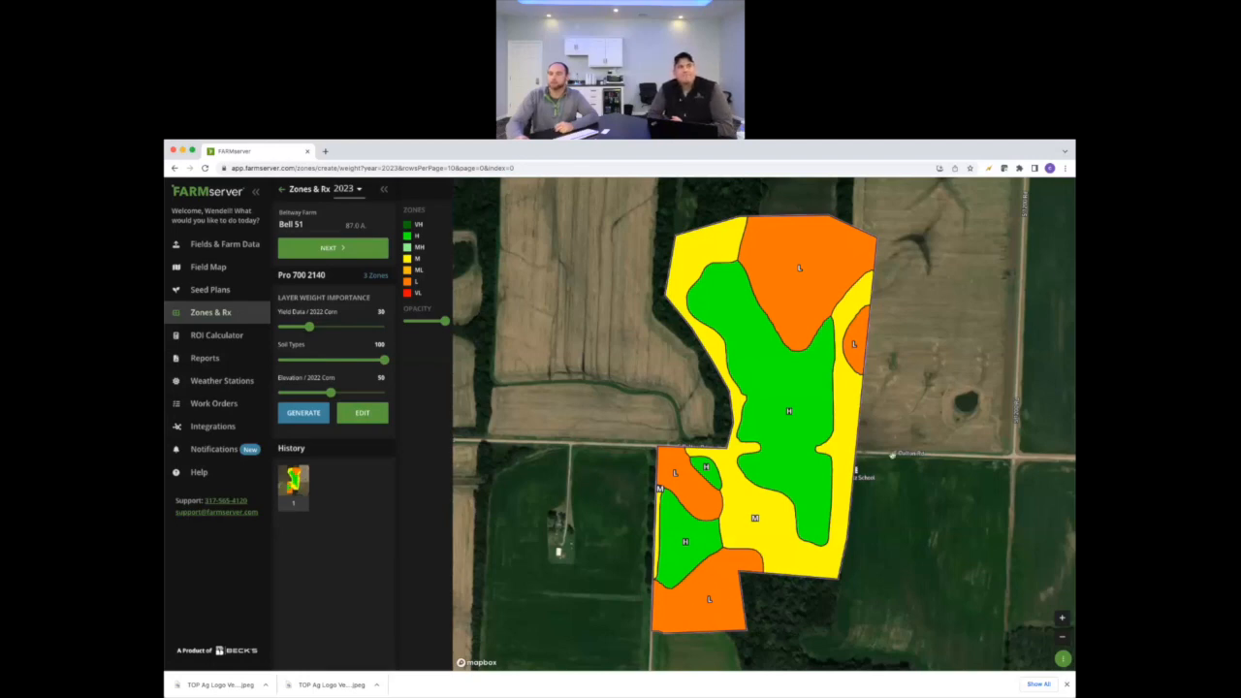
mouse_move(444, 322)
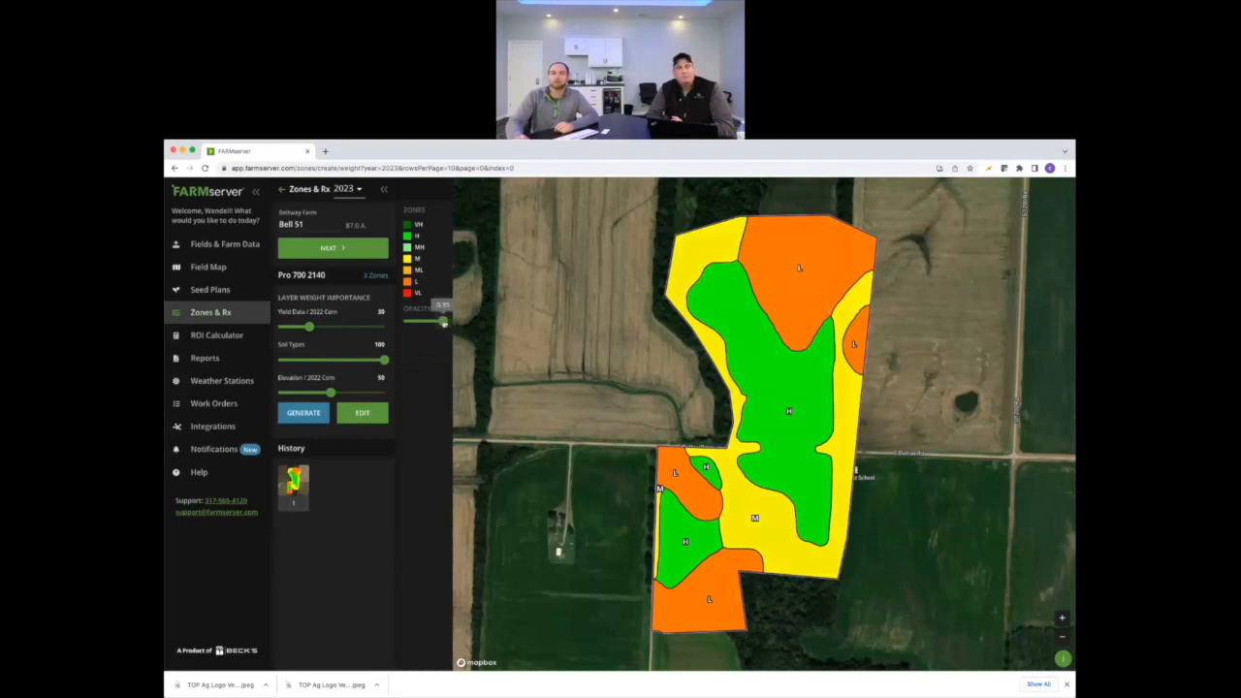
left_click_drag(444, 322, 418, 323)
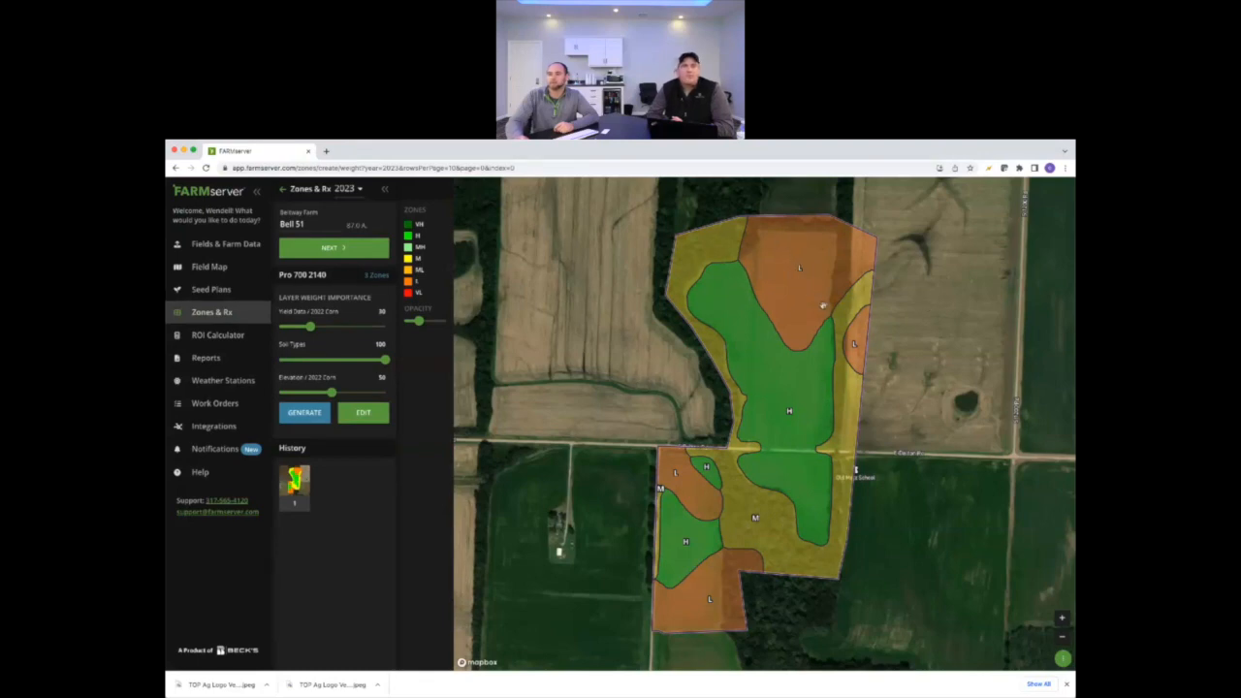
Split the zones in Bell 51's southwestern block with a multi-point line running from its north edge down to the southern L zone.
left_click(363, 414)
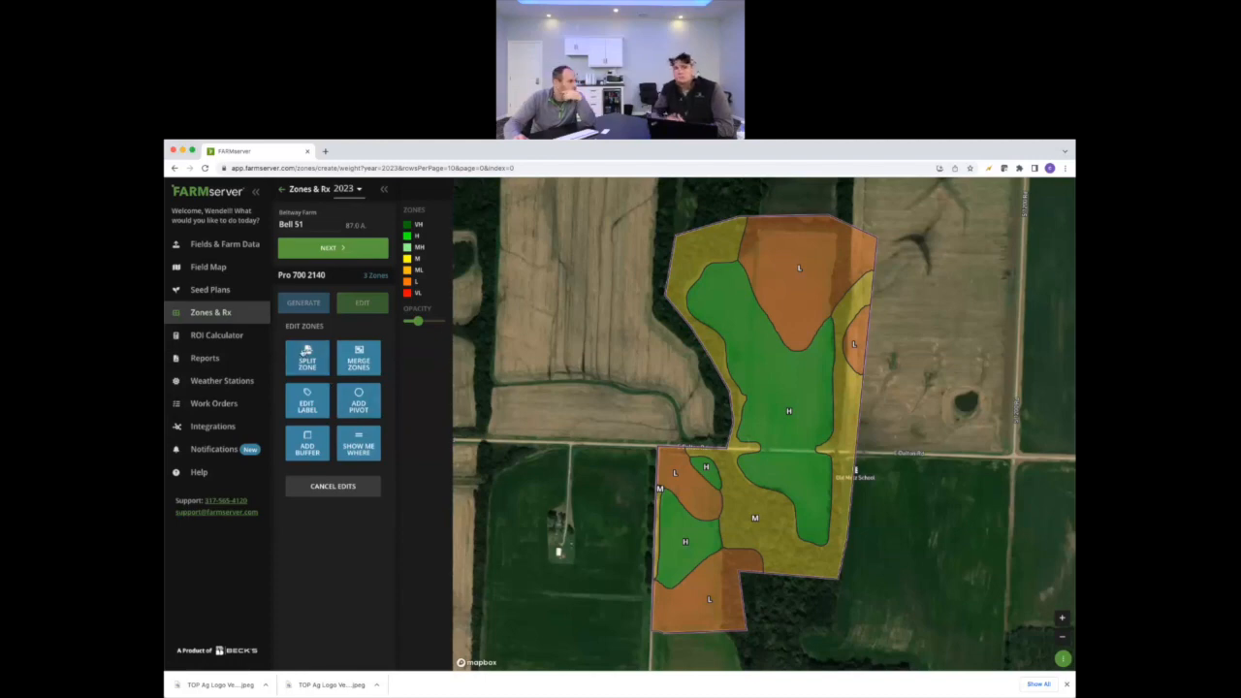
left_click(303, 354)
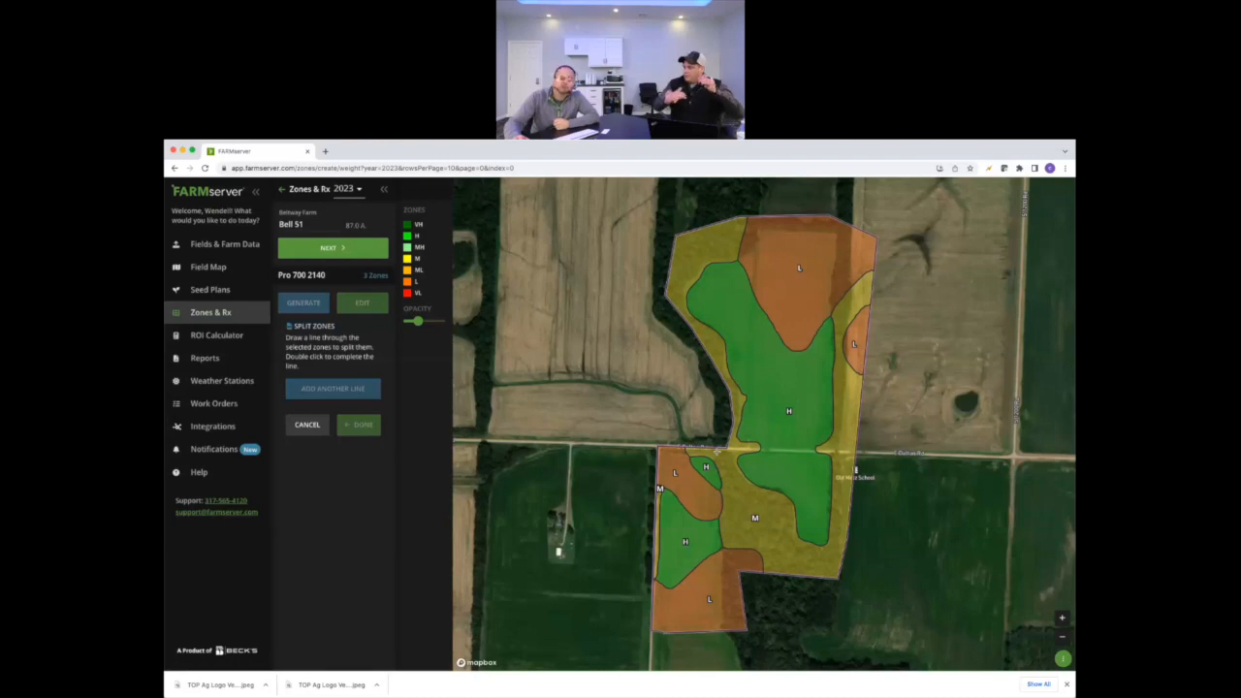
left_click(696, 442)
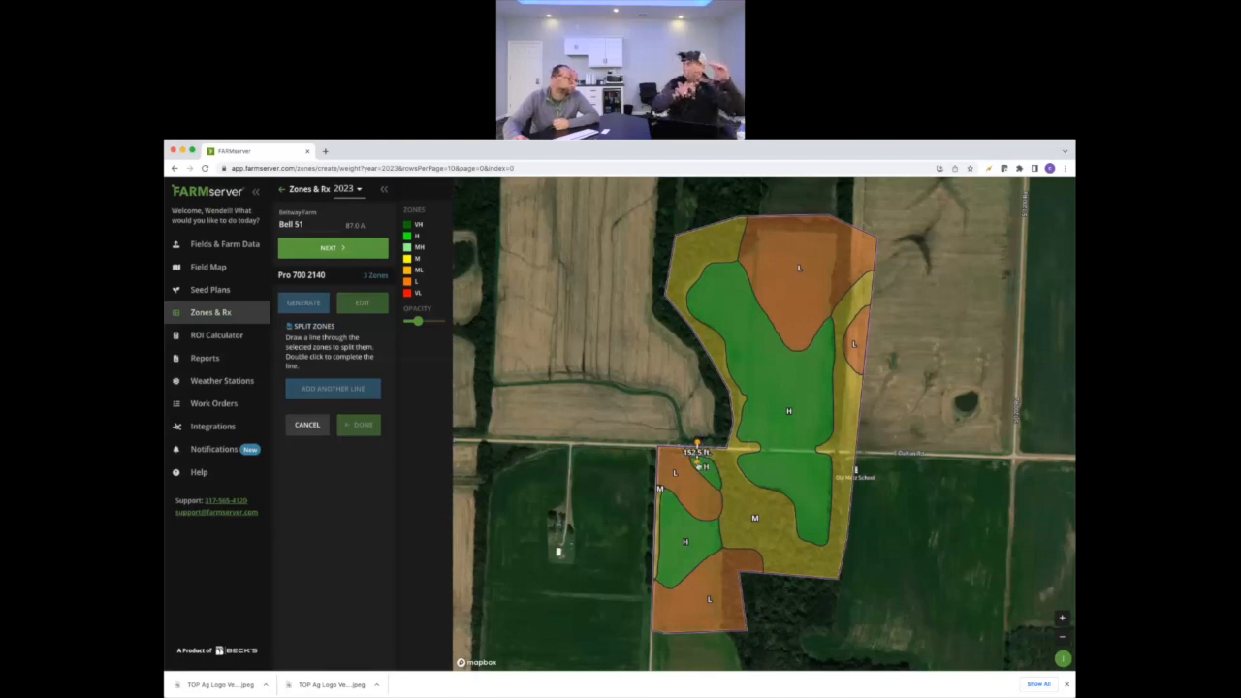
left_click(699, 465)
left_click(706, 490)
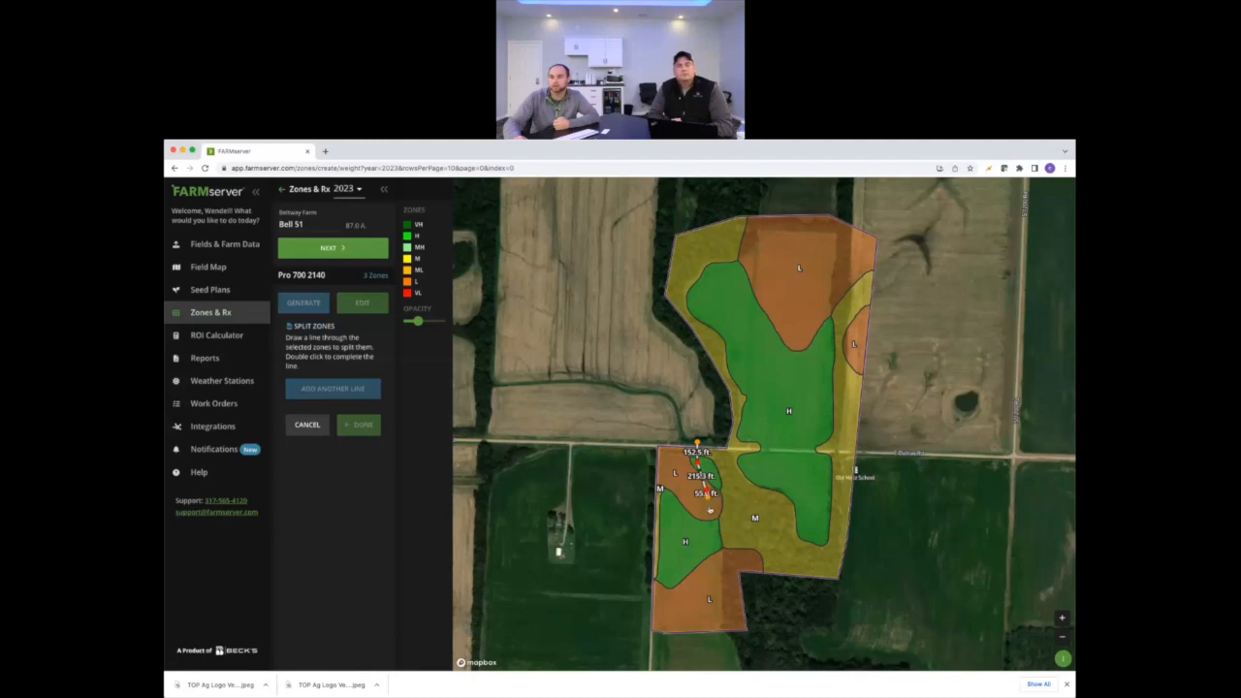
left_click(708, 515)
left_click(711, 539)
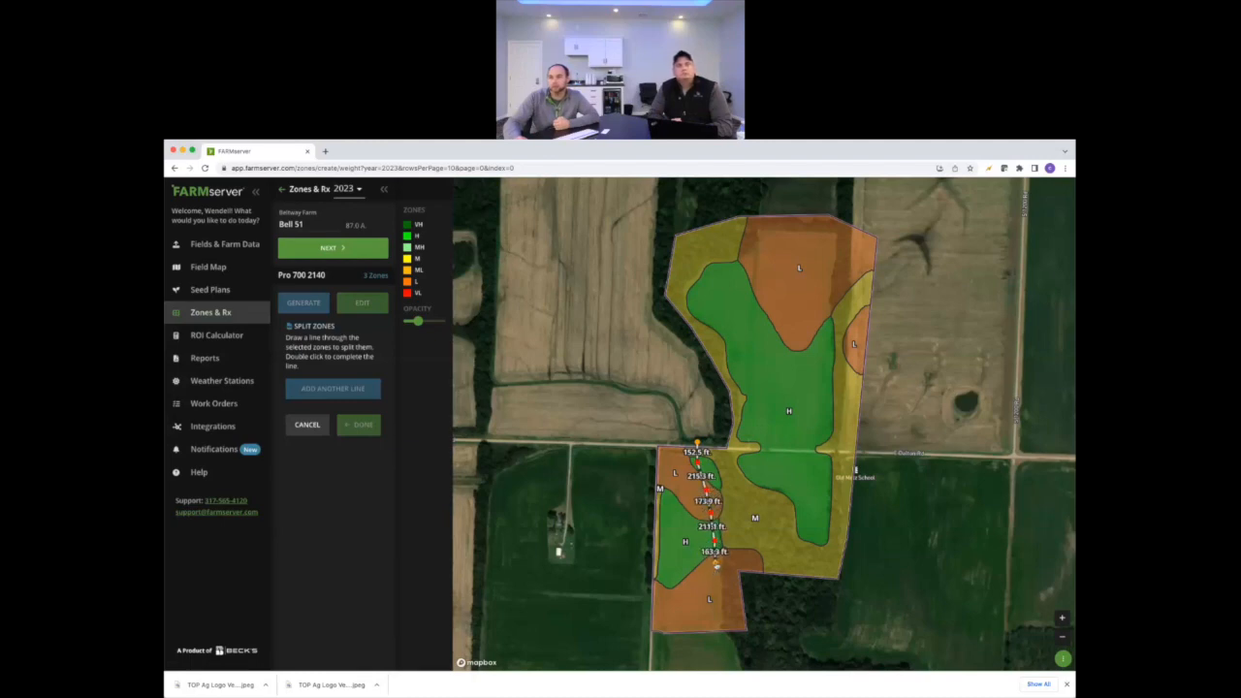
double_click(716, 563)
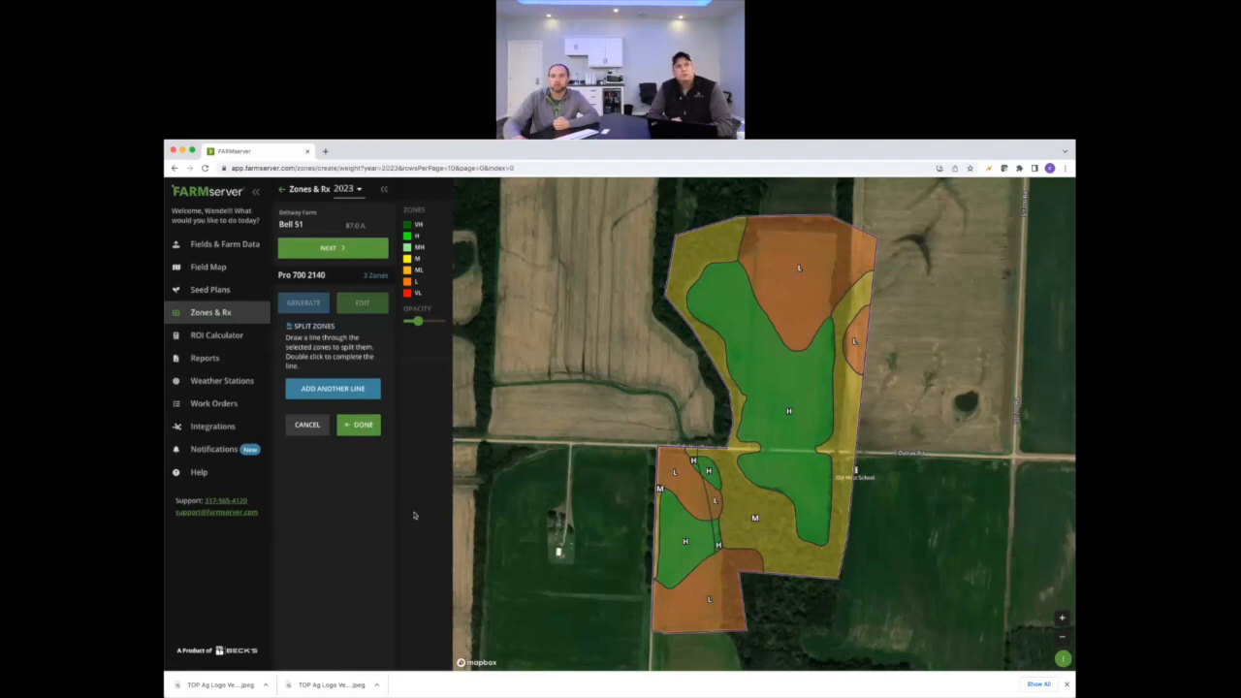
left_click(360, 425)
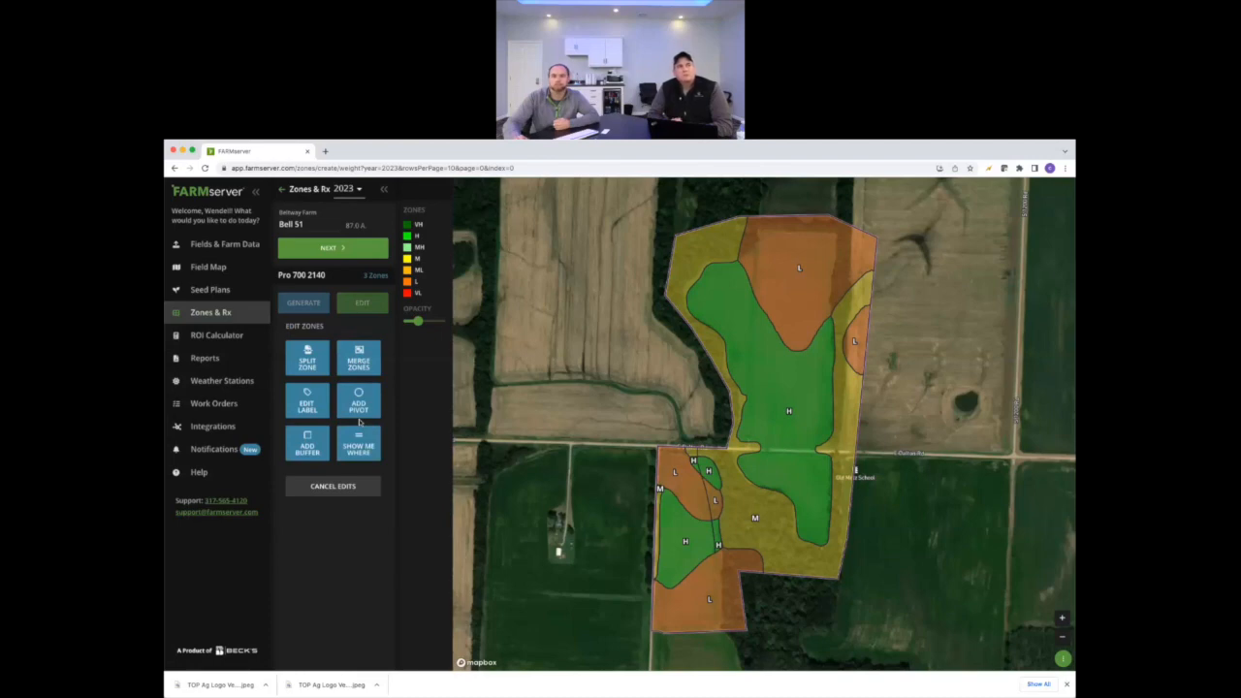
Merge the H, L and lower H pieces east of the split line into one H zone.
left_click(358, 361)
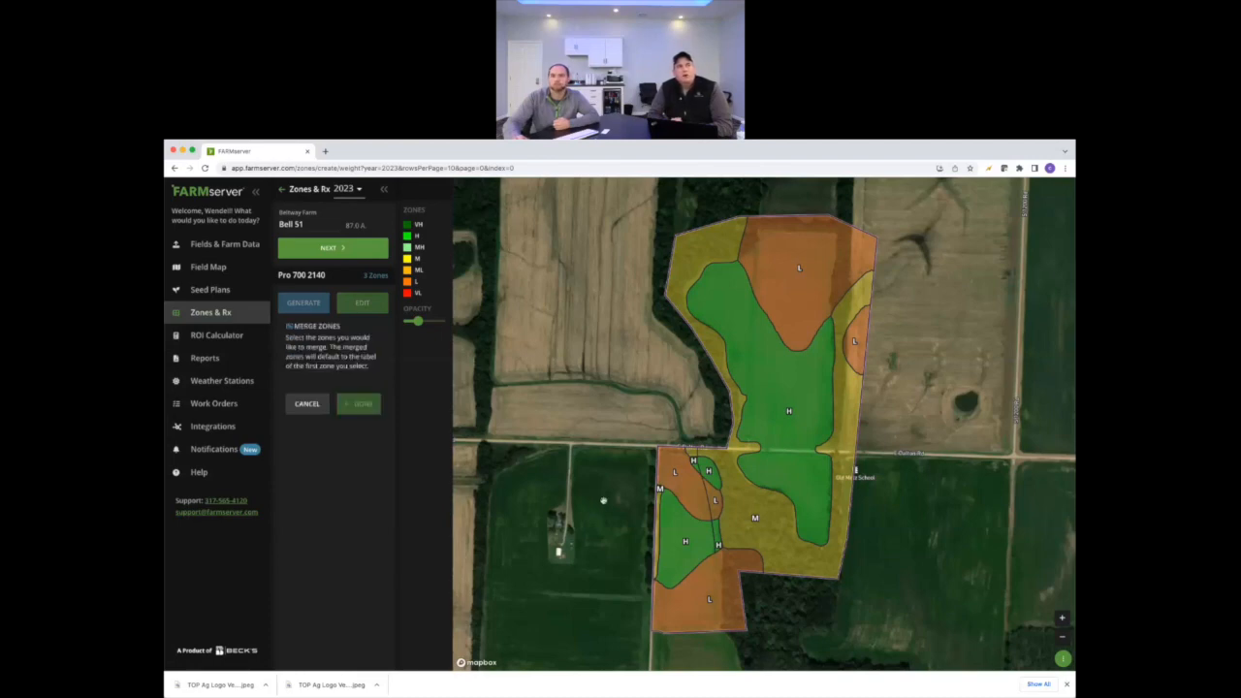
left_click(707, 473)
left_click(713, 496)
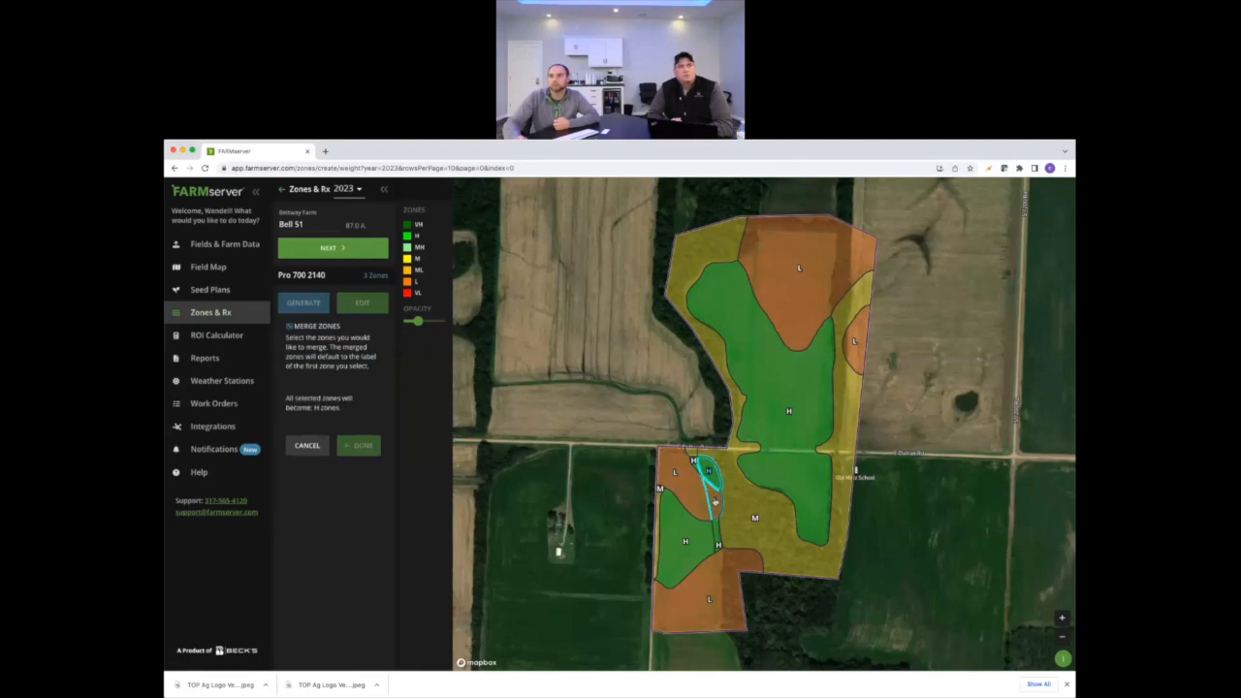
left_click(715, 539)
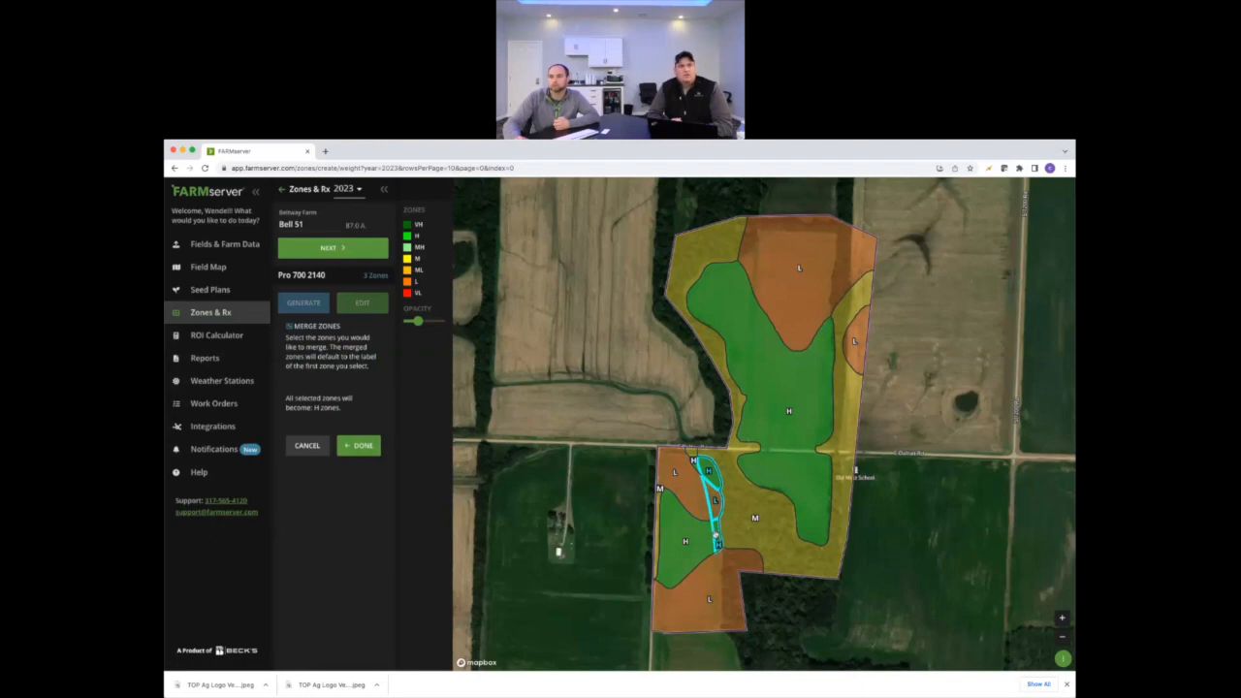
left_click(347, 448)
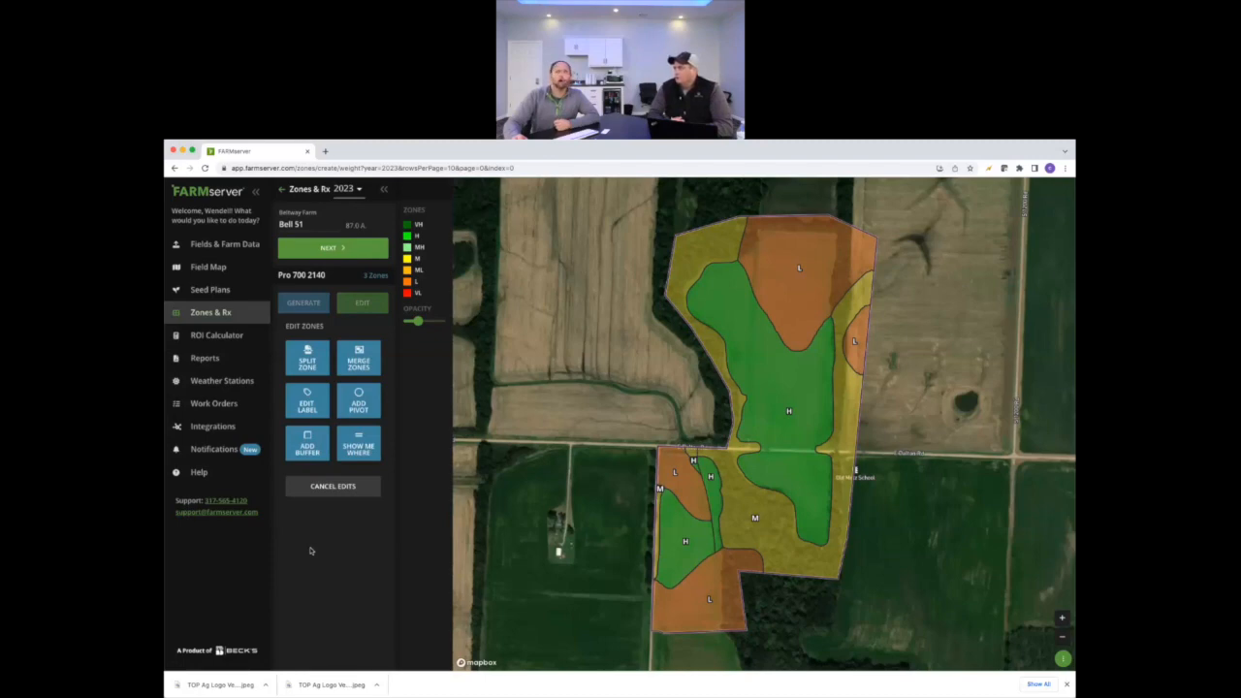
Merge the eastern H strip, the adjoining L zone and the narrow M strip on the west edge into one L zone.
left_click(351, 367)
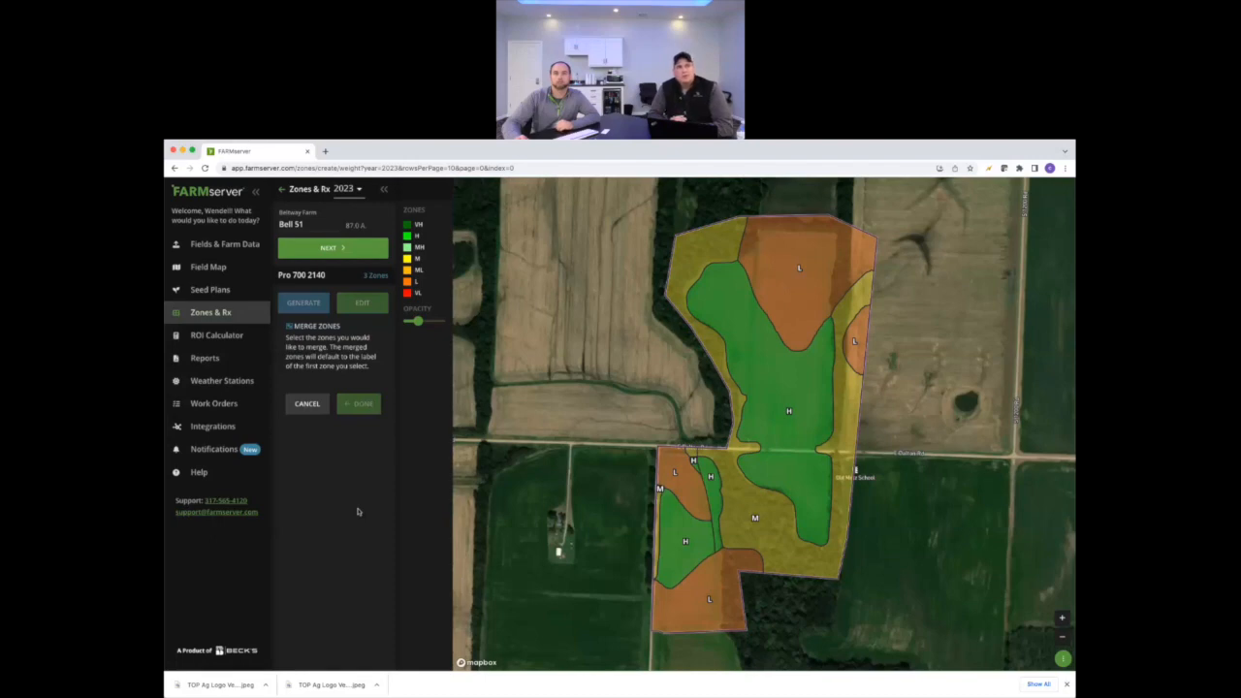
left_click(705, 479)
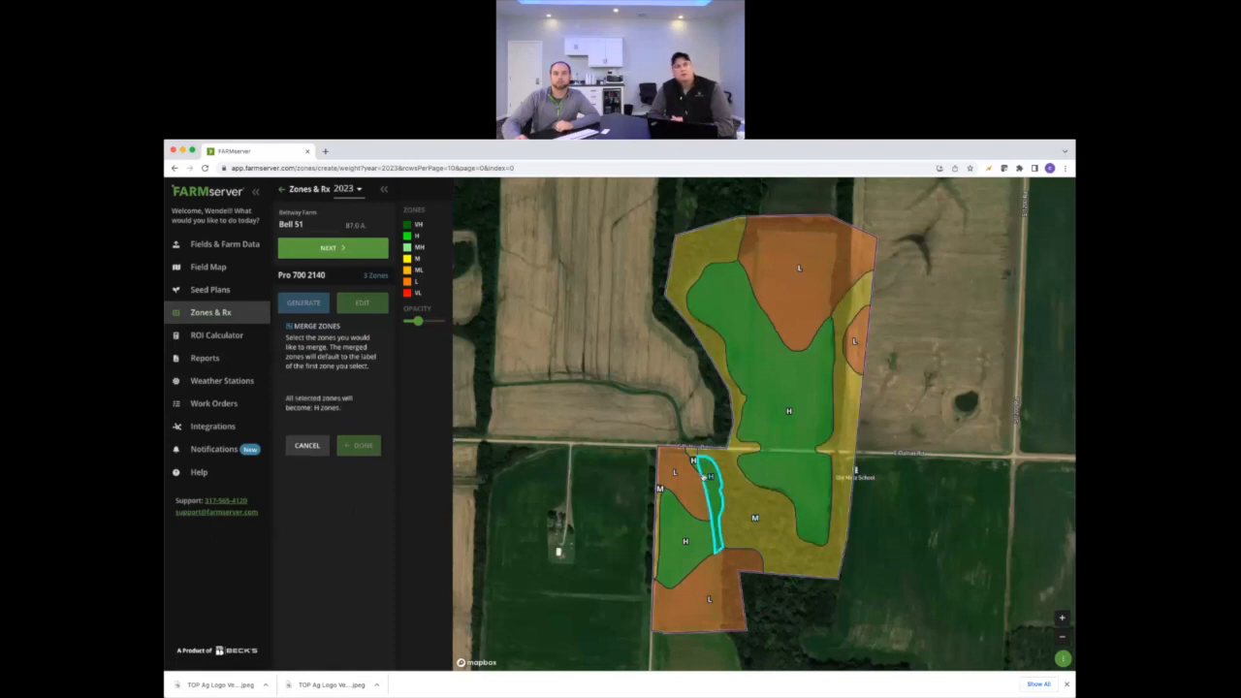
left_click(686, 495)
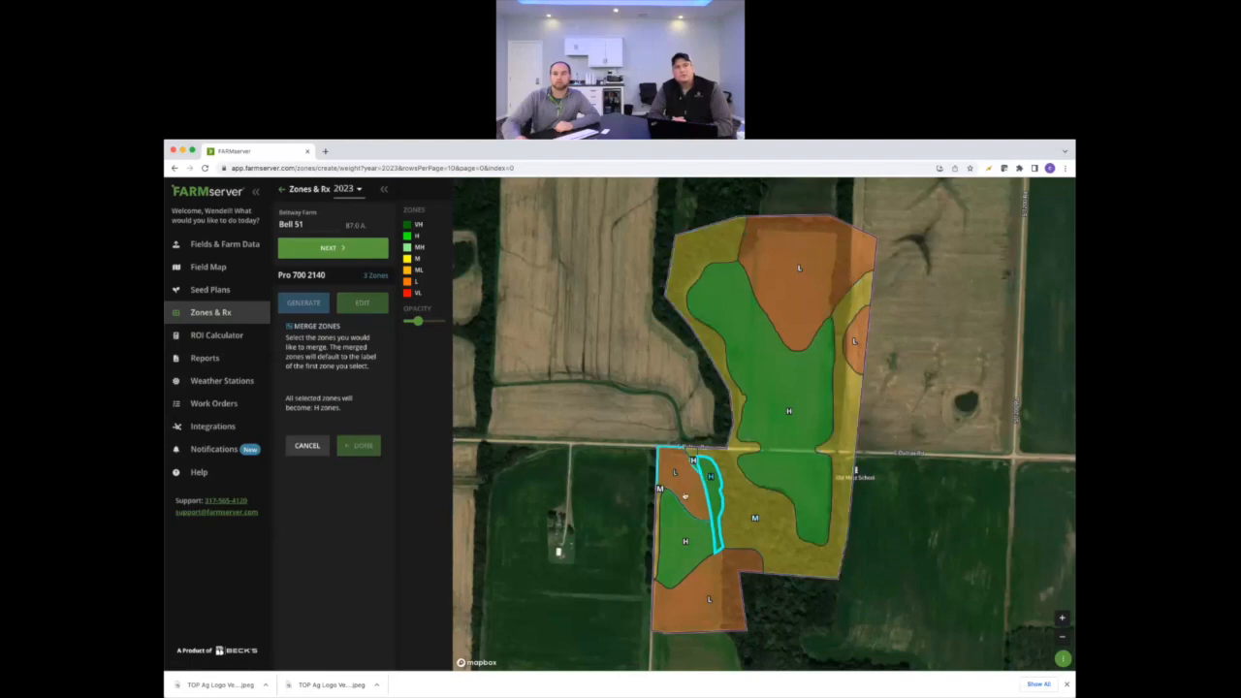
left_click(697, 494)
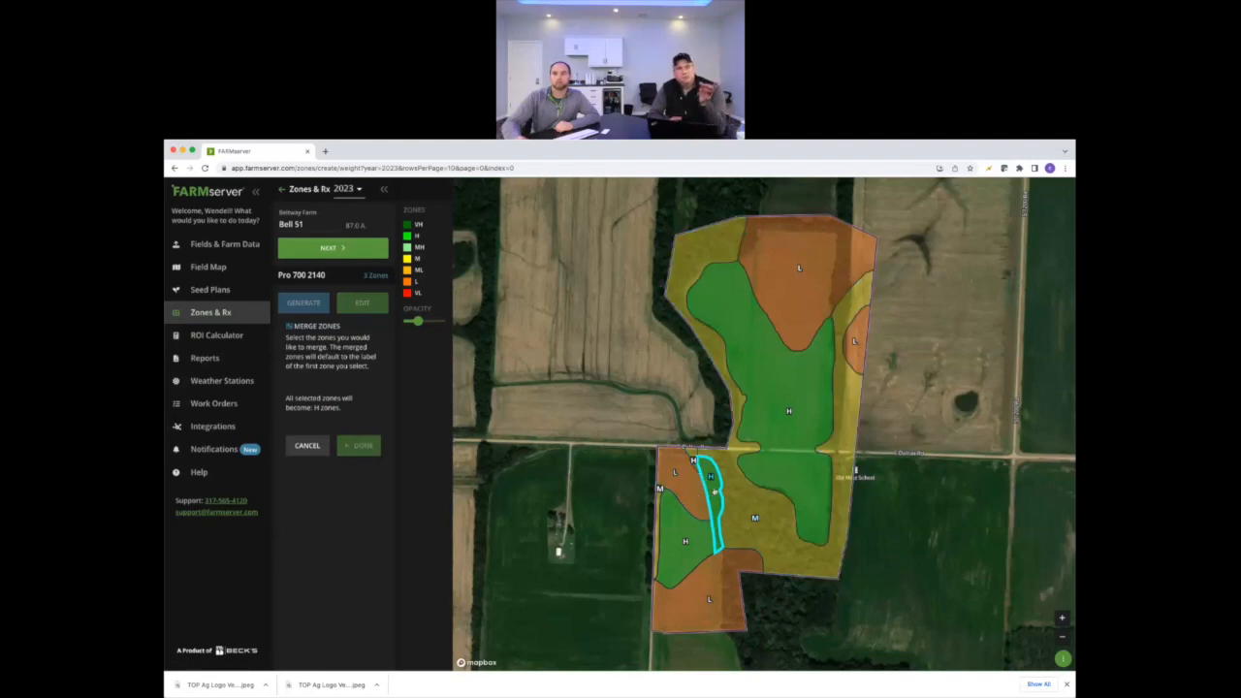
left_click(687, 486)
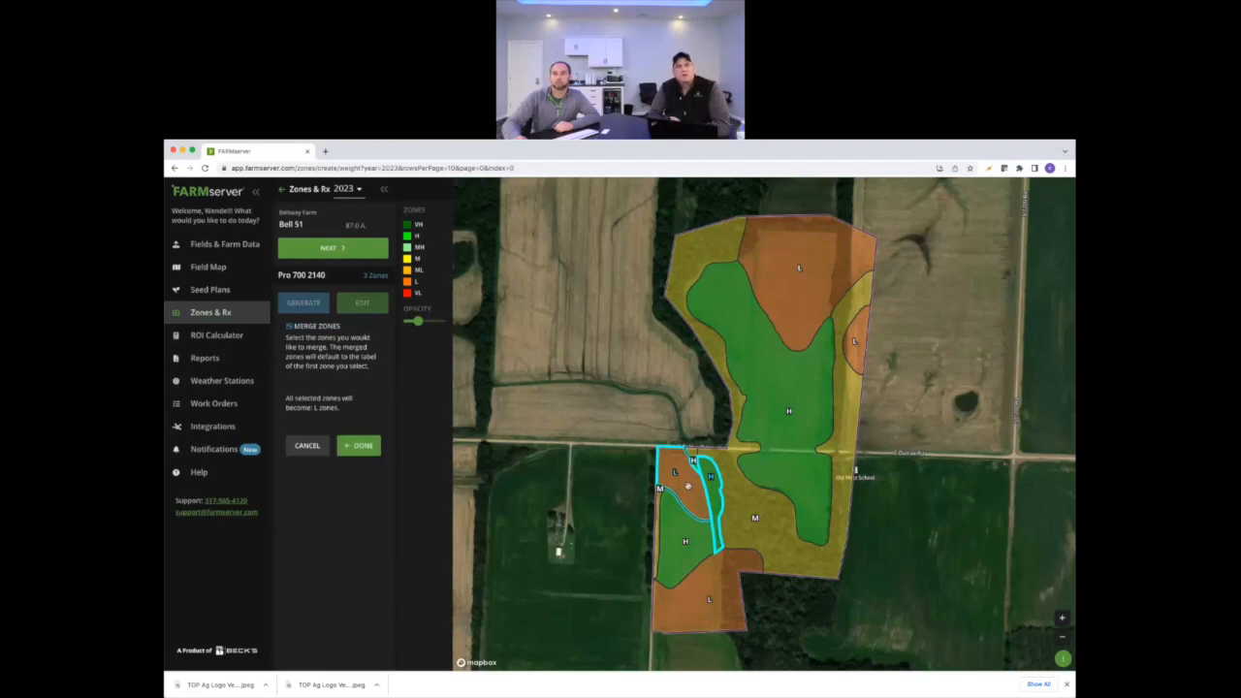
left_click(658, 511)
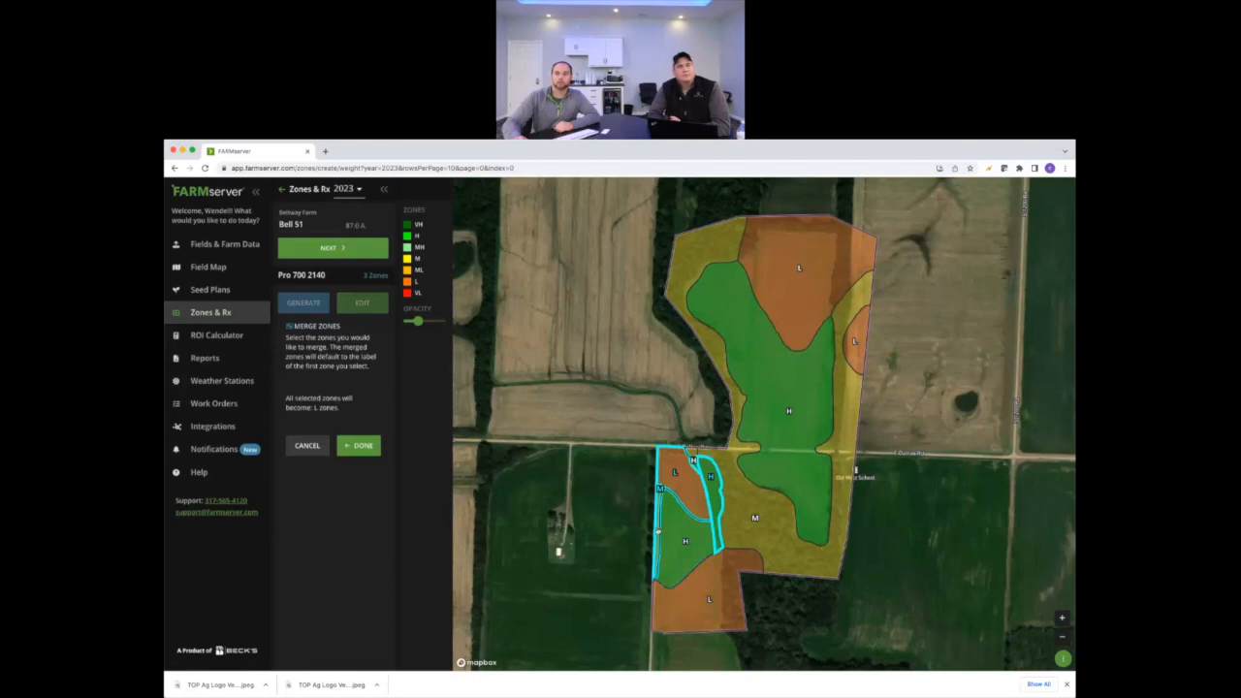
left_click(657, 528)
left_click(676, 540)
left_click(361, 451)
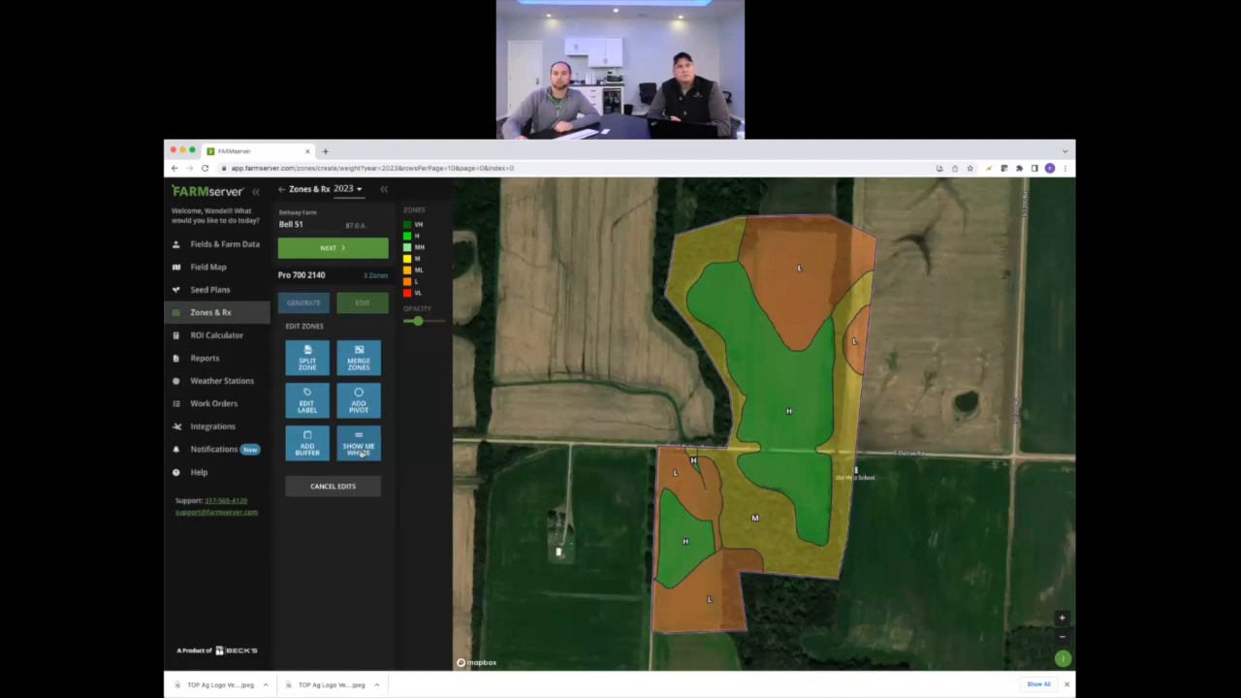
Change the label of the merged L zone in the southwestern block to M.
left_click(307, 394)
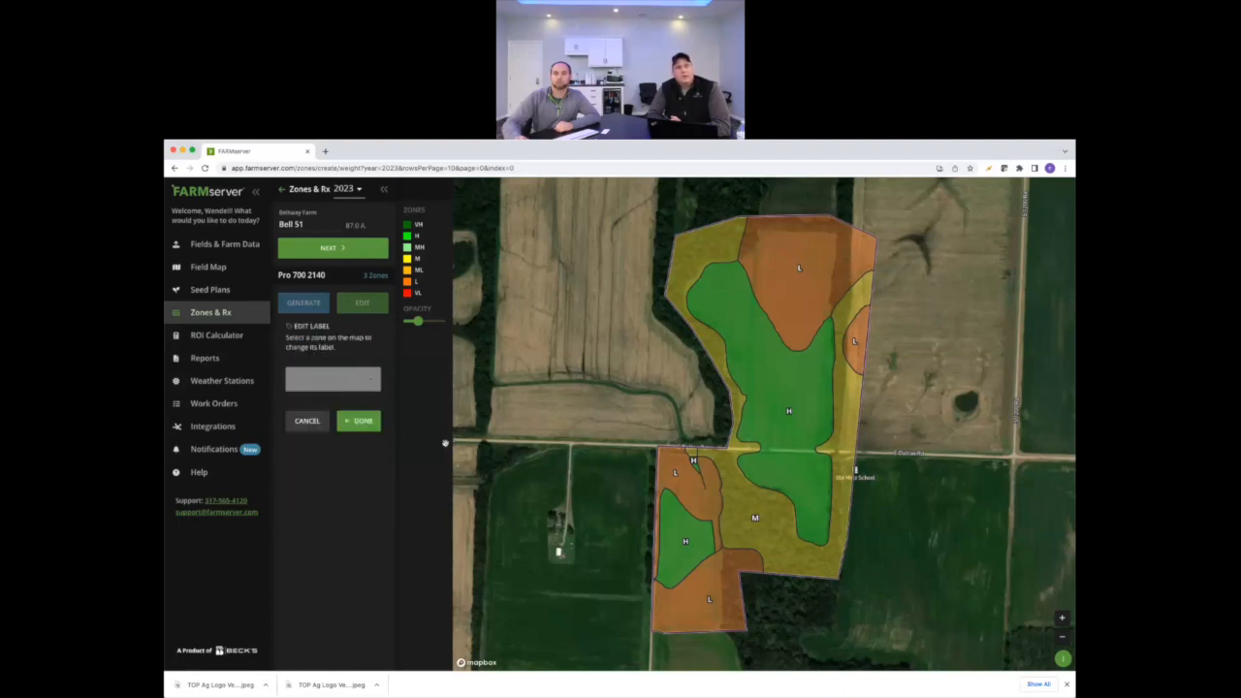
left_click(695, 491)
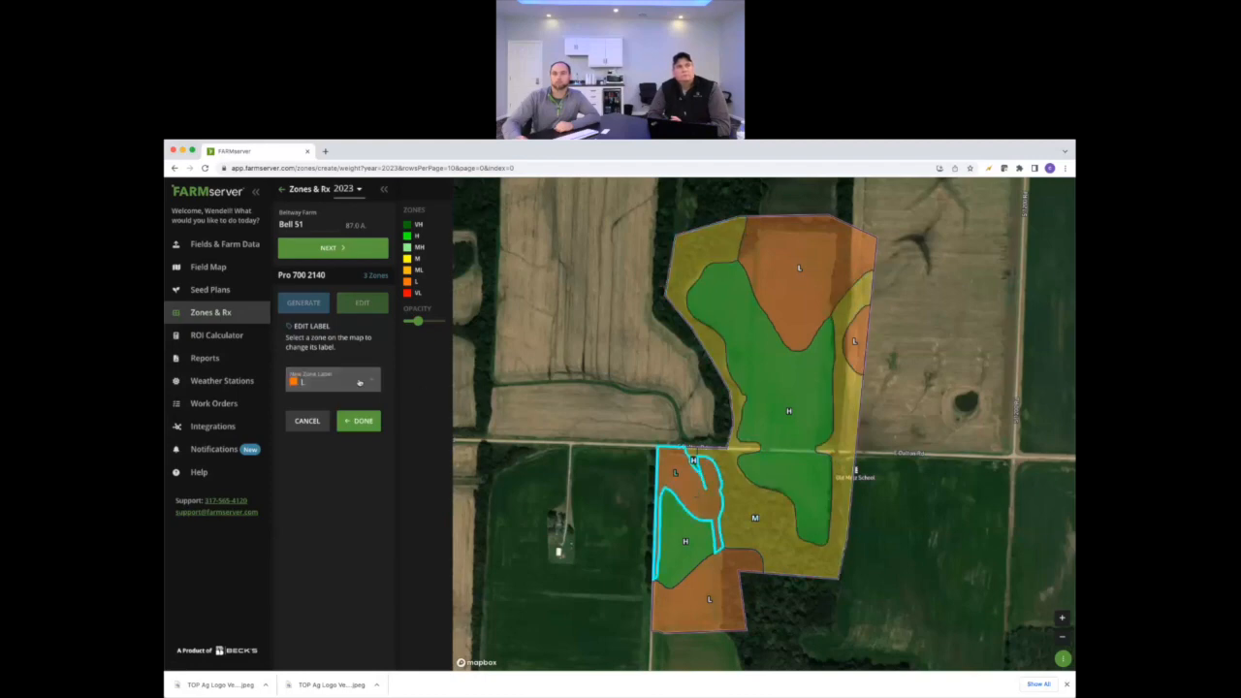
left_click(360, 383)
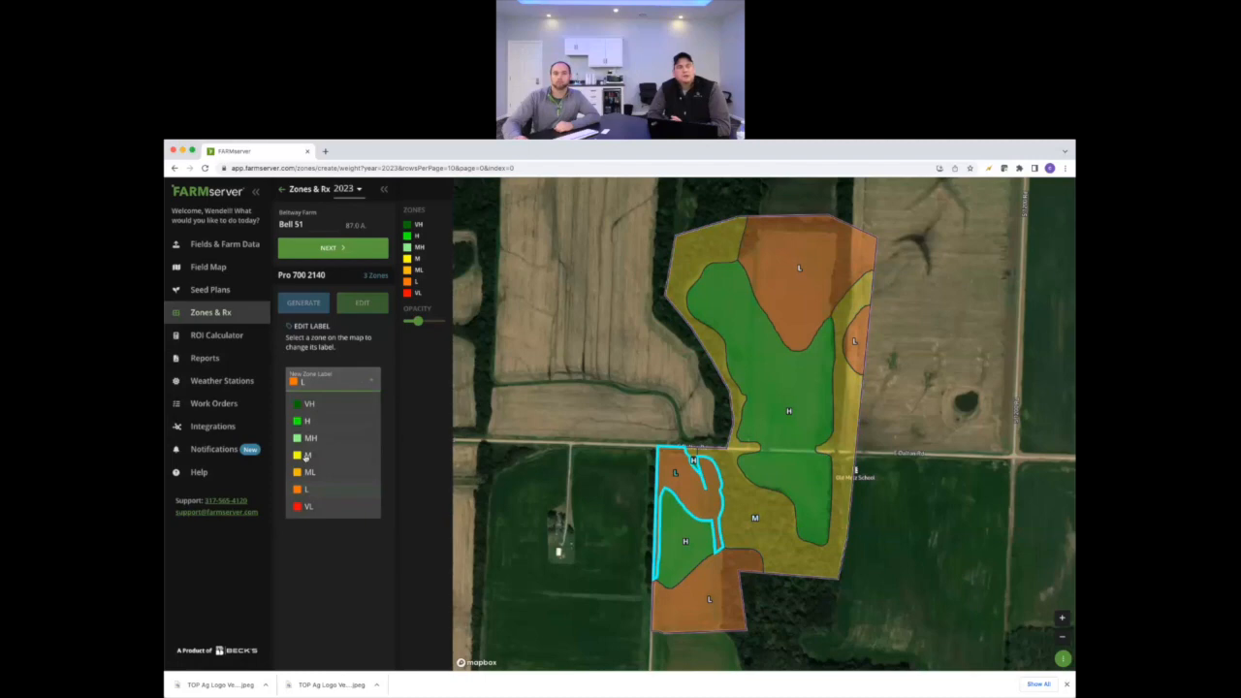
left_click(305, 456)
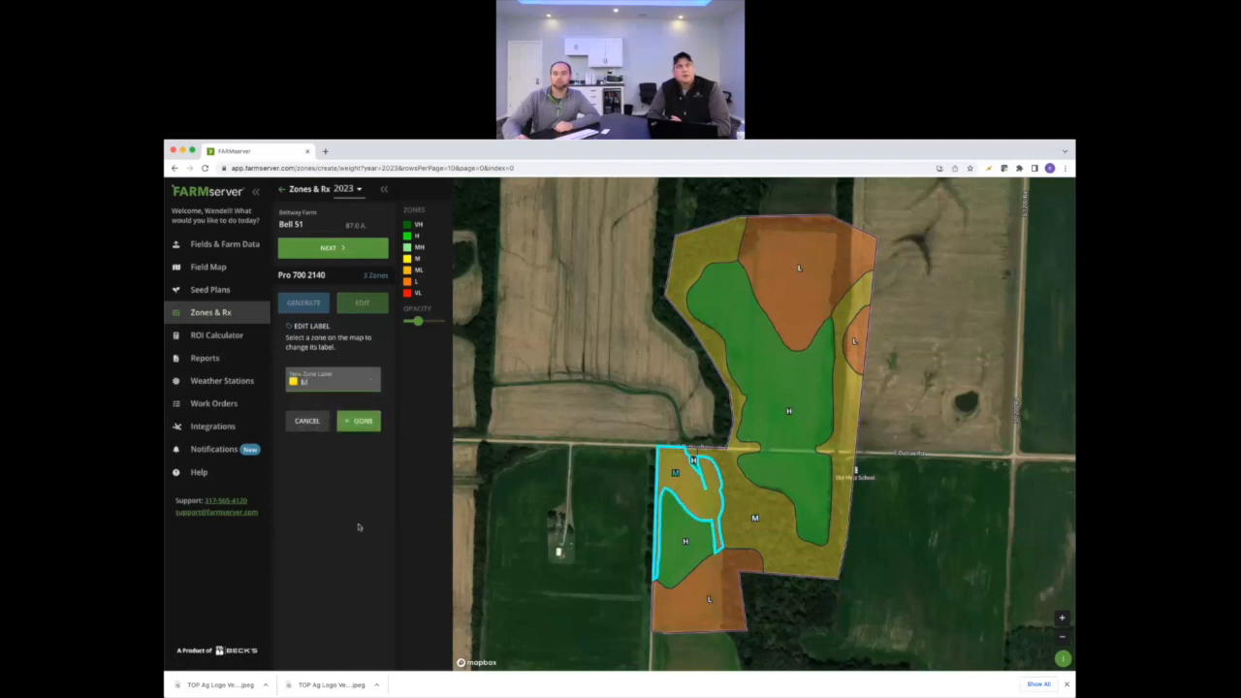
left_click(359, 421)
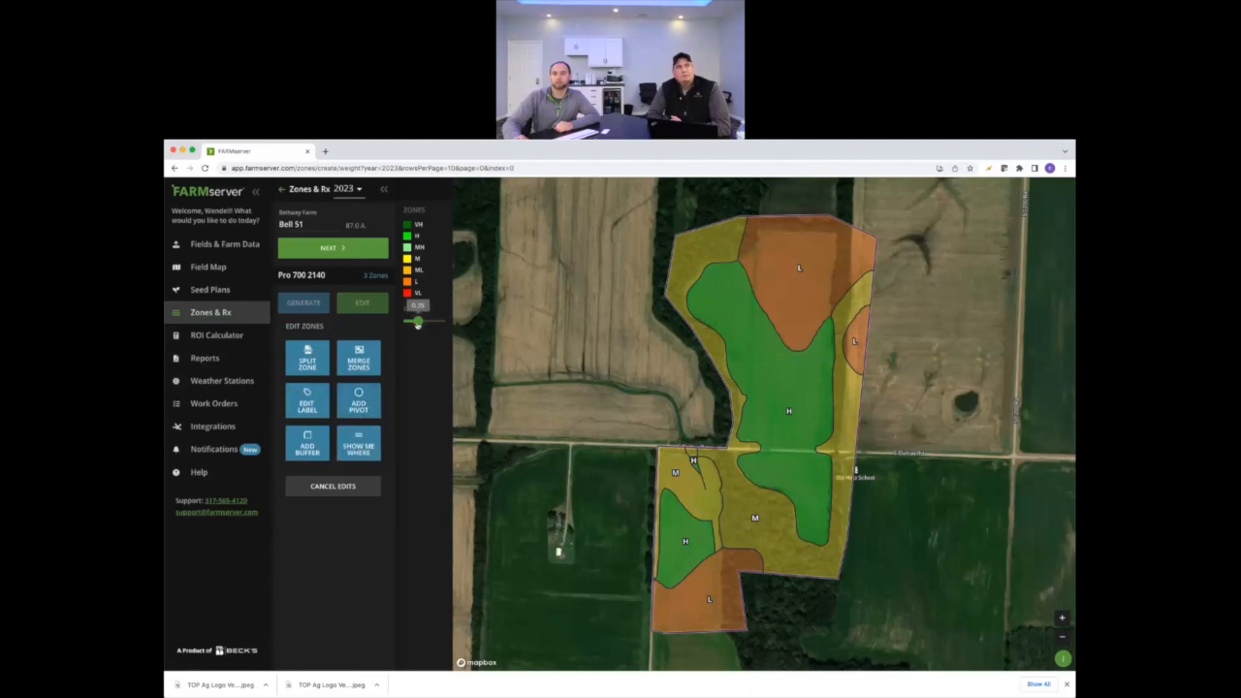
left_click_drag(417, 321, 441, 331)
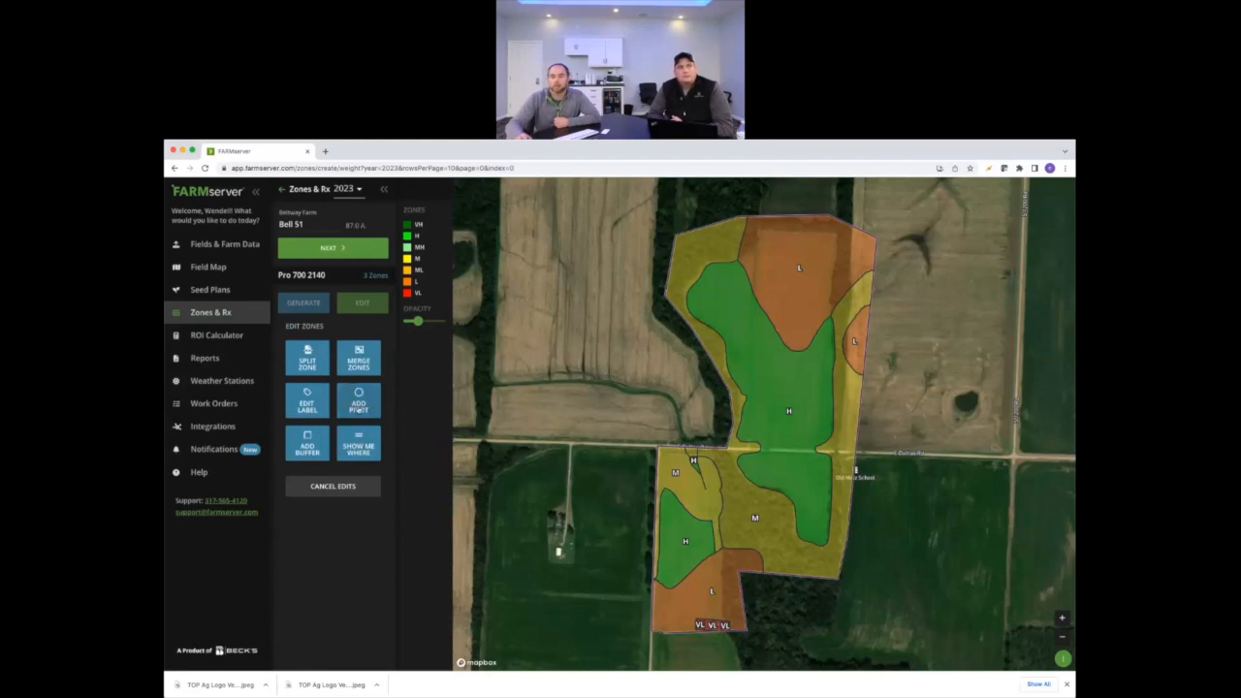
Try adding a pivot centered in the northern L zone with a radius of 1263.1 ft, and discard it.
left_click(358, 401)
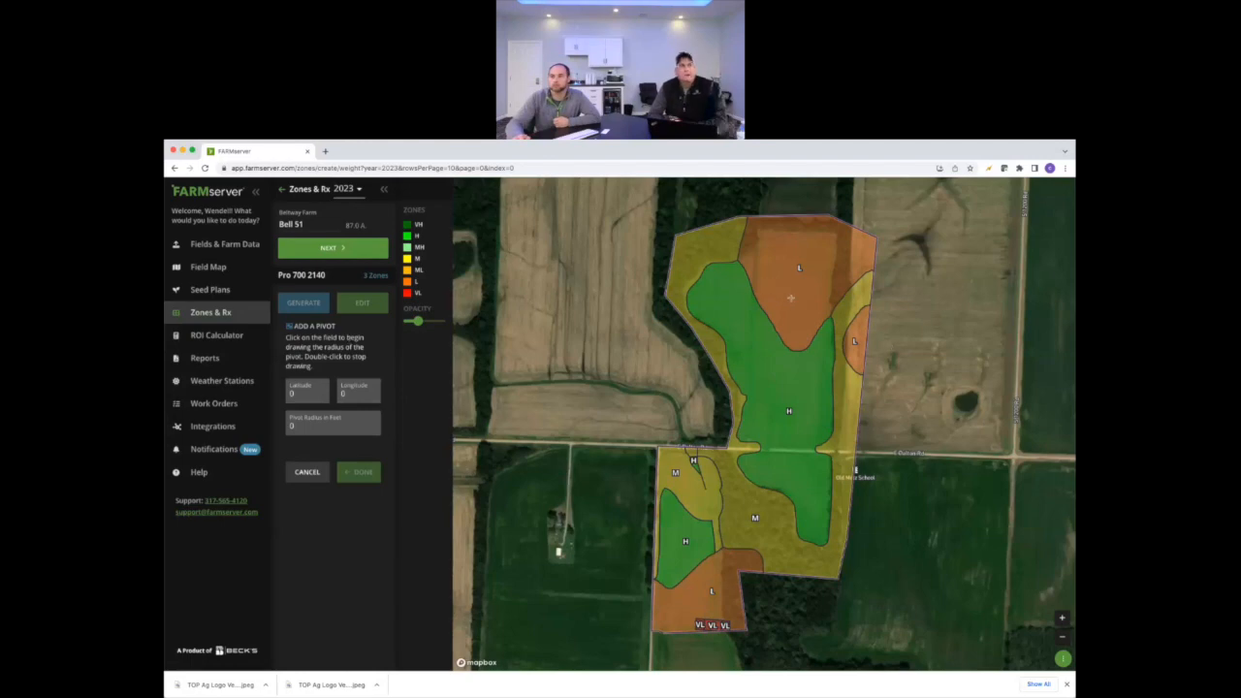
left_click(787, 322)
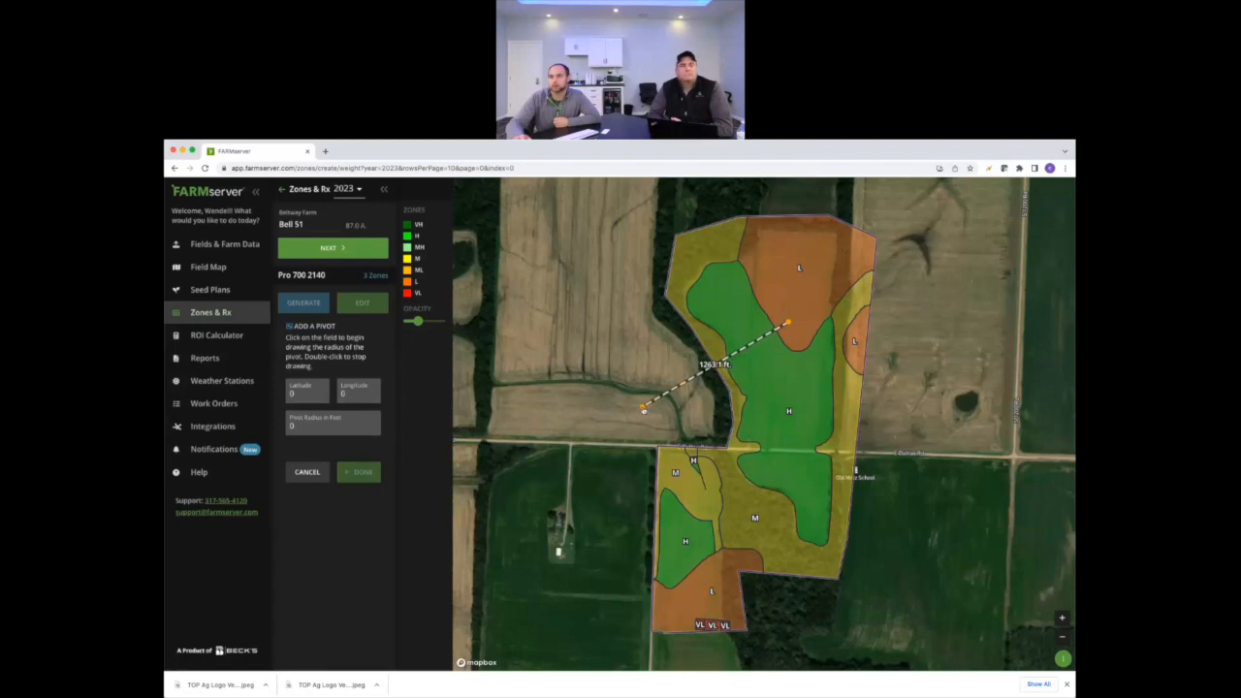
left_click(642, 409)
left_click(643, 409)
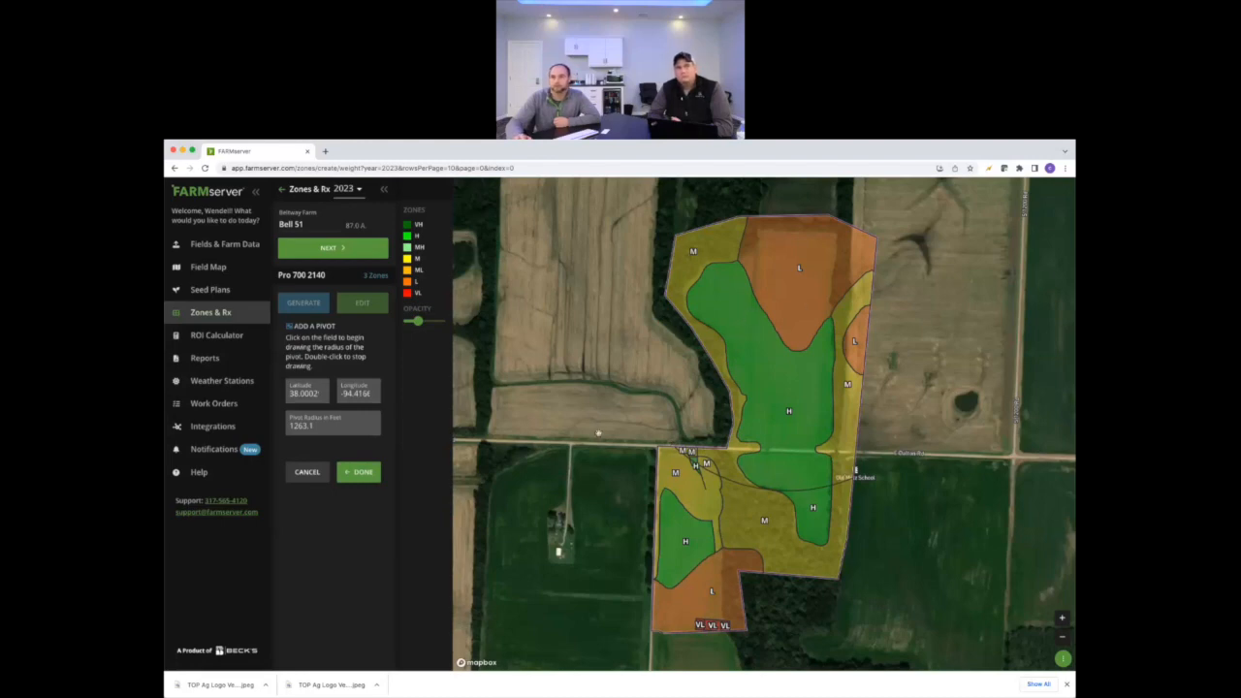
left_click(310, 472)
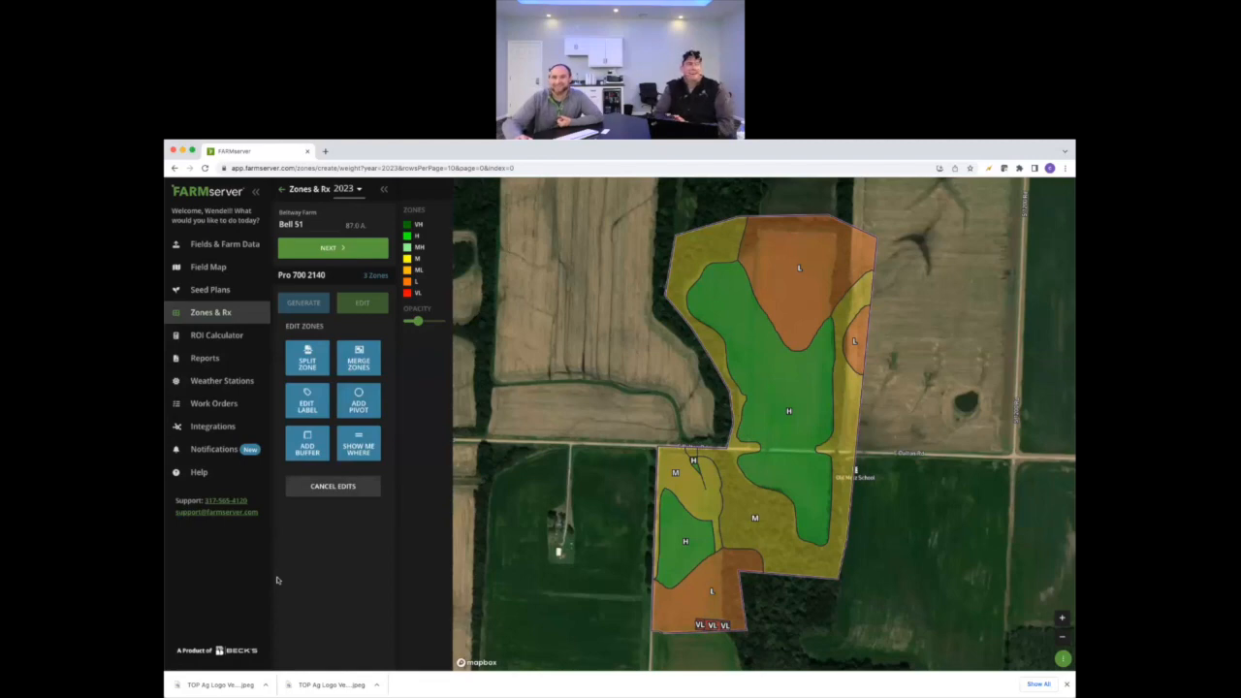
Generate a 45 ft buffer zone around the Bell 51 field, with a row count of 1 and interior boundaries buffered.
left_click(308, 447)
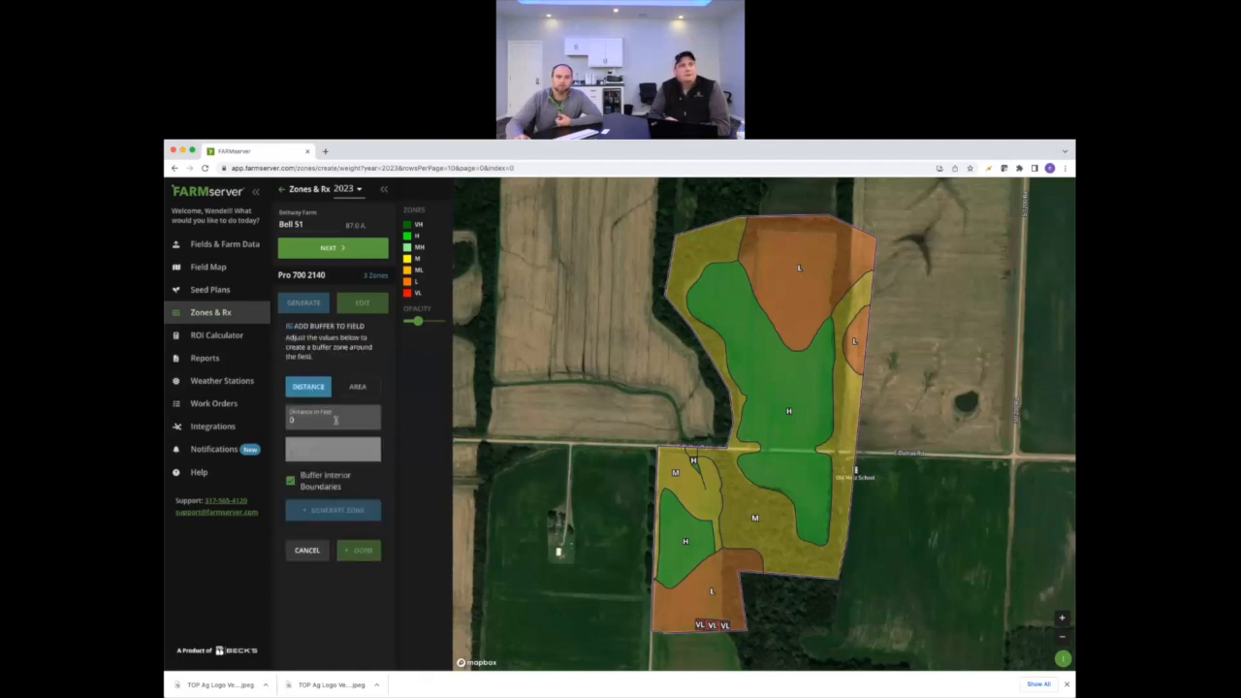
left_click(304, 419)
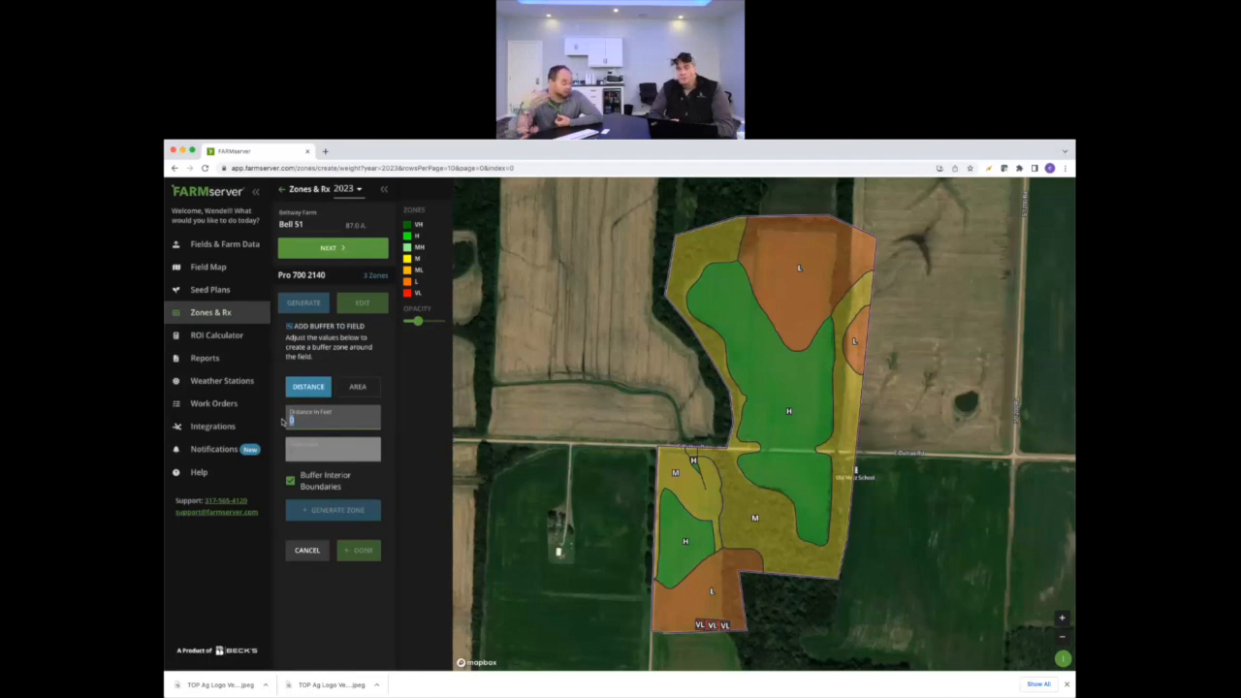
type("45")
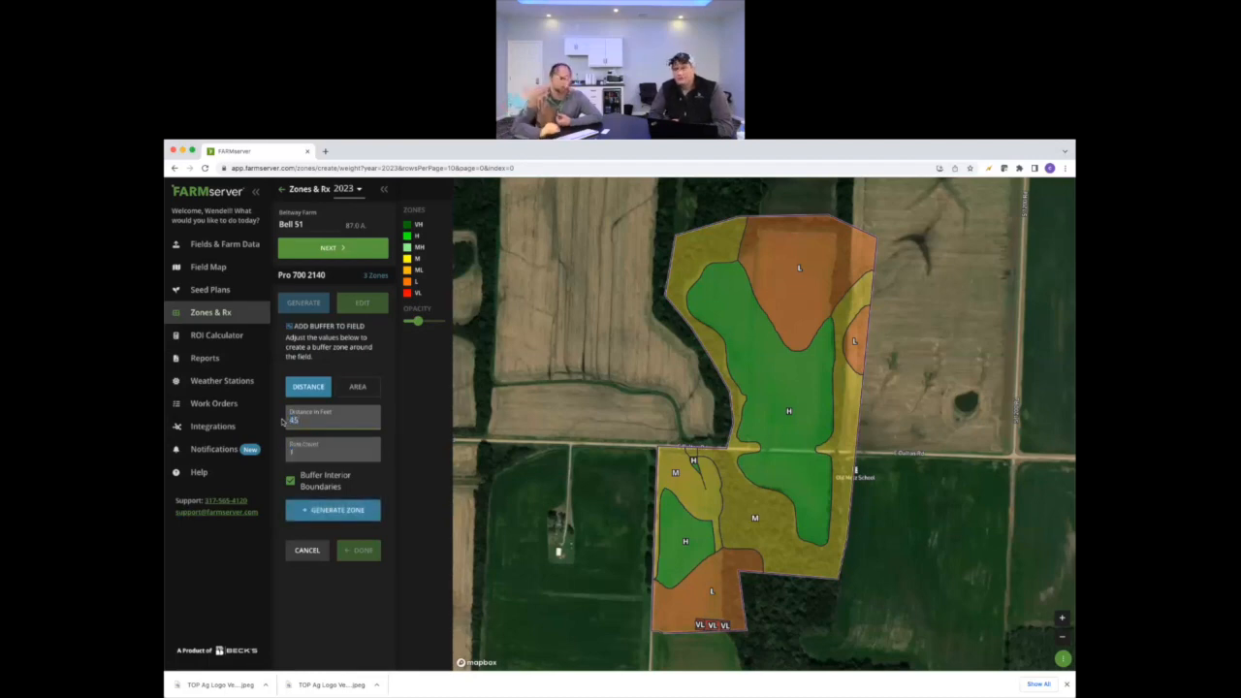
left_click(337, 511)
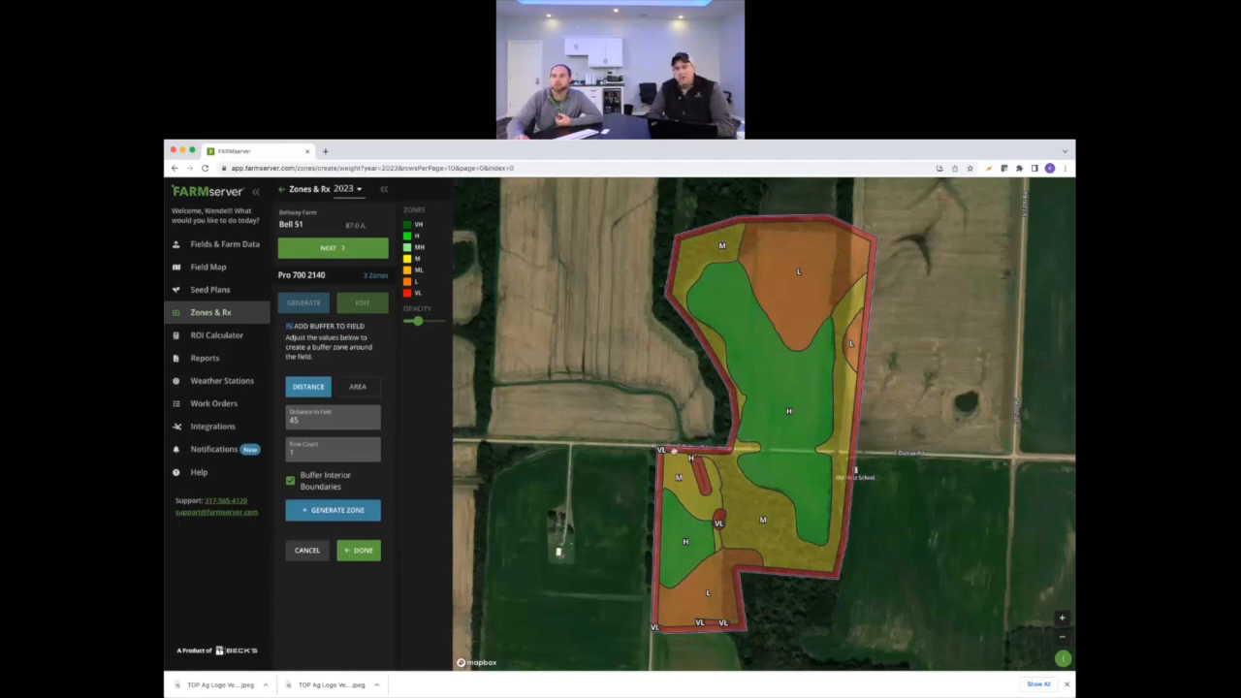
Accept the Bell 51 zone edits, and choose the 2022 Corn yield and Soils layers for Parker Place.
left_click(360, 552)
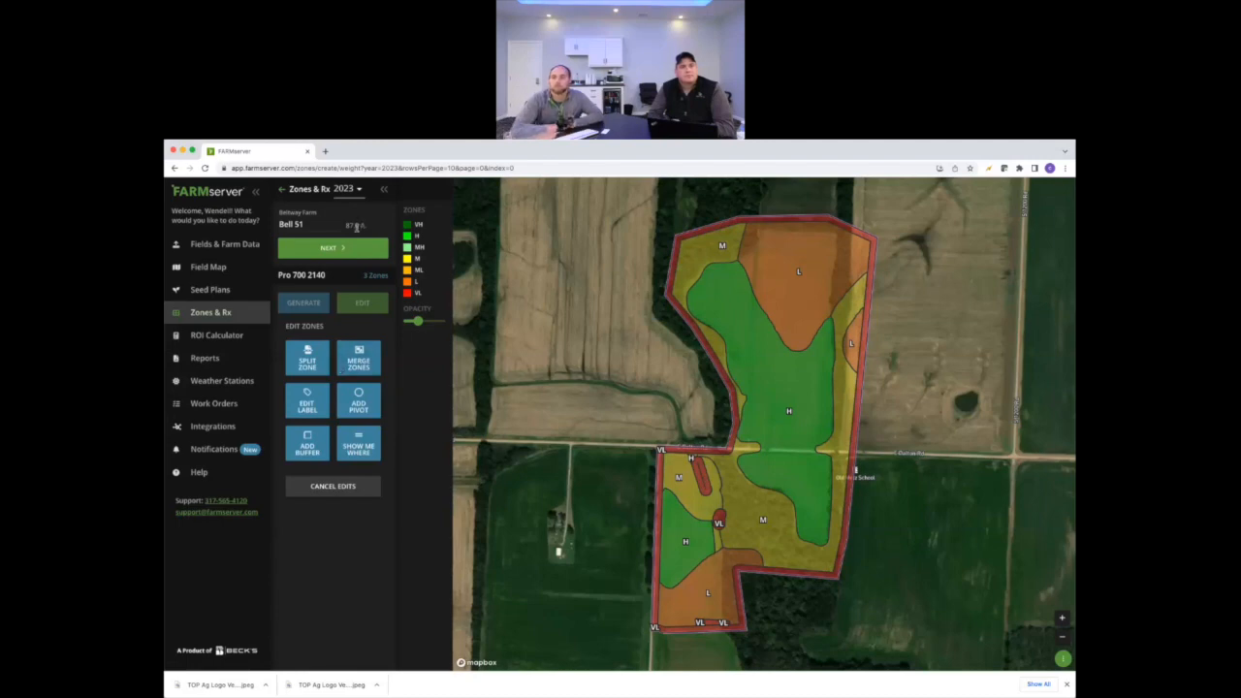
left_click(330, 249)
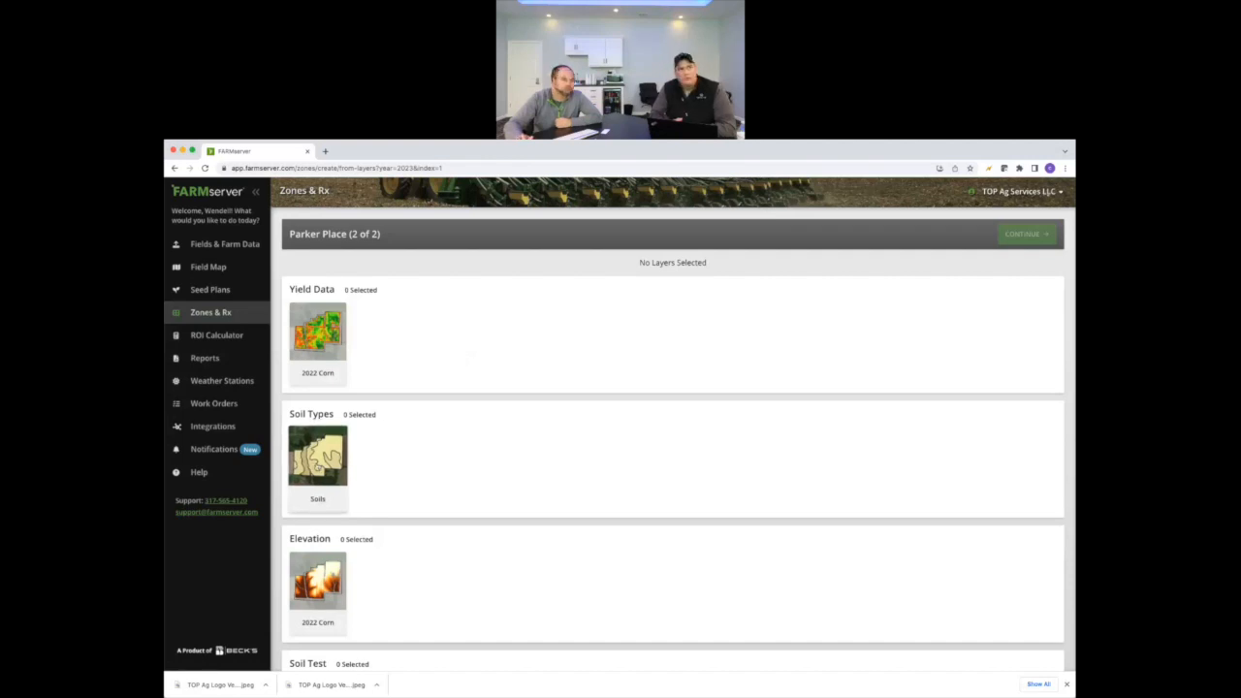
left_click(317, 368)
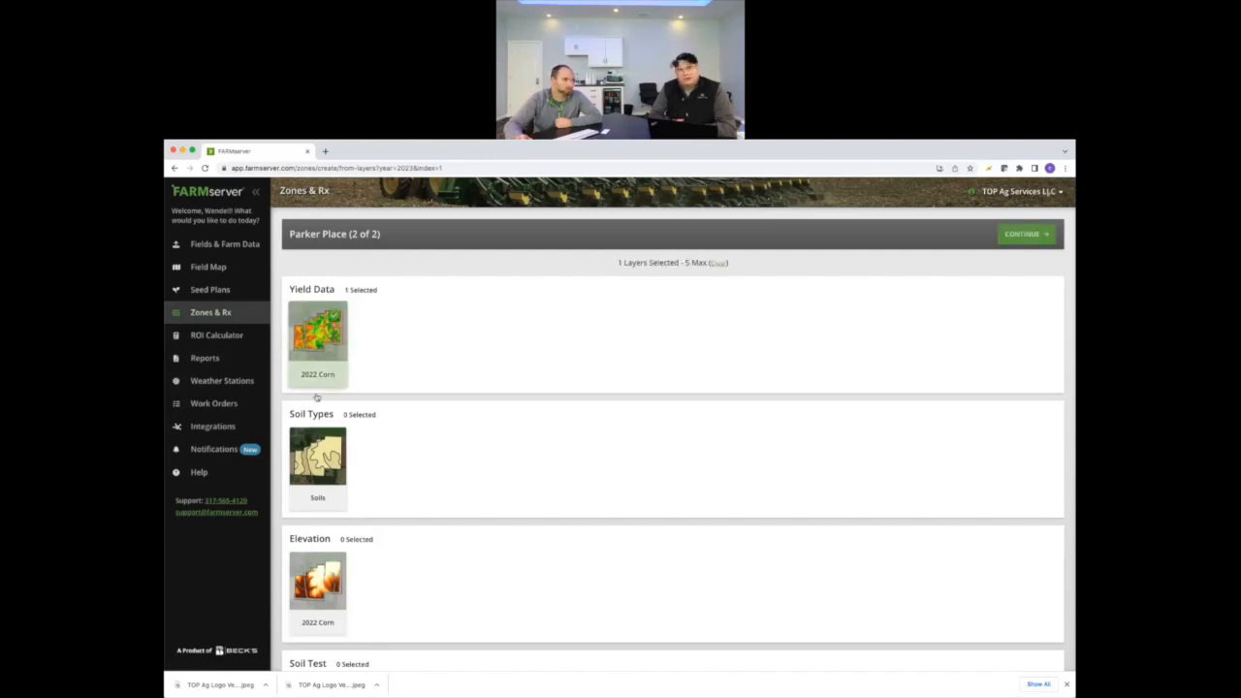
left_click(307, 455)
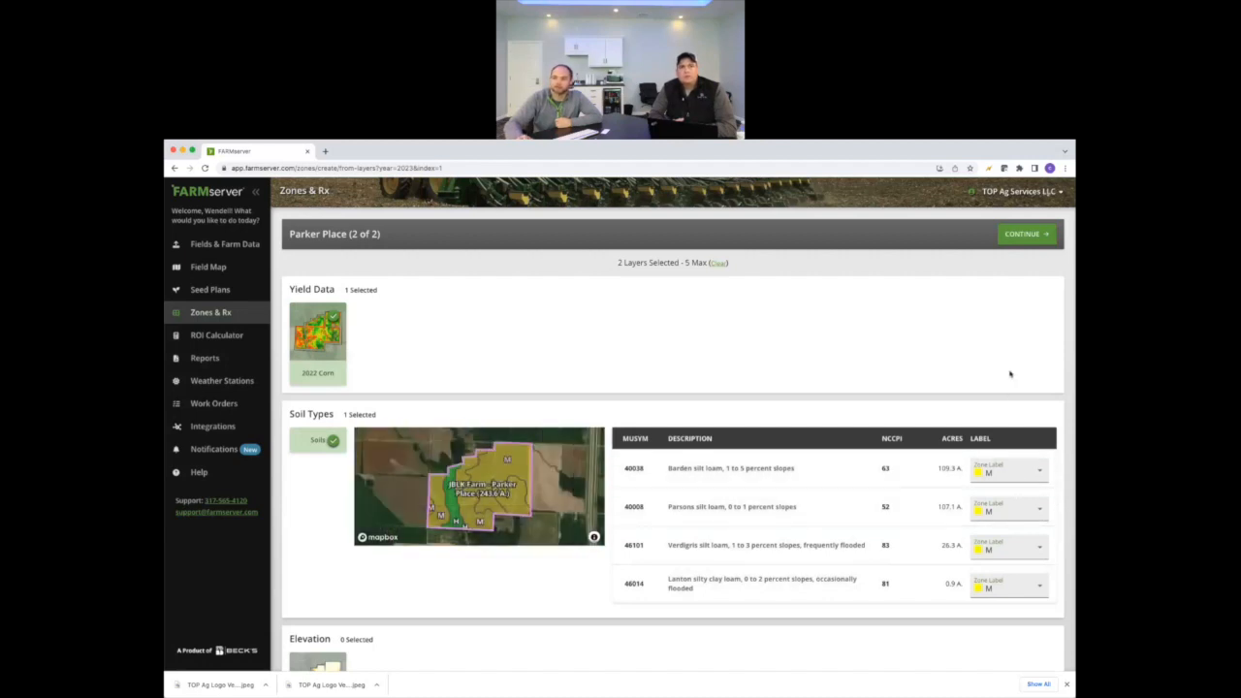
left_click(1035, 234)
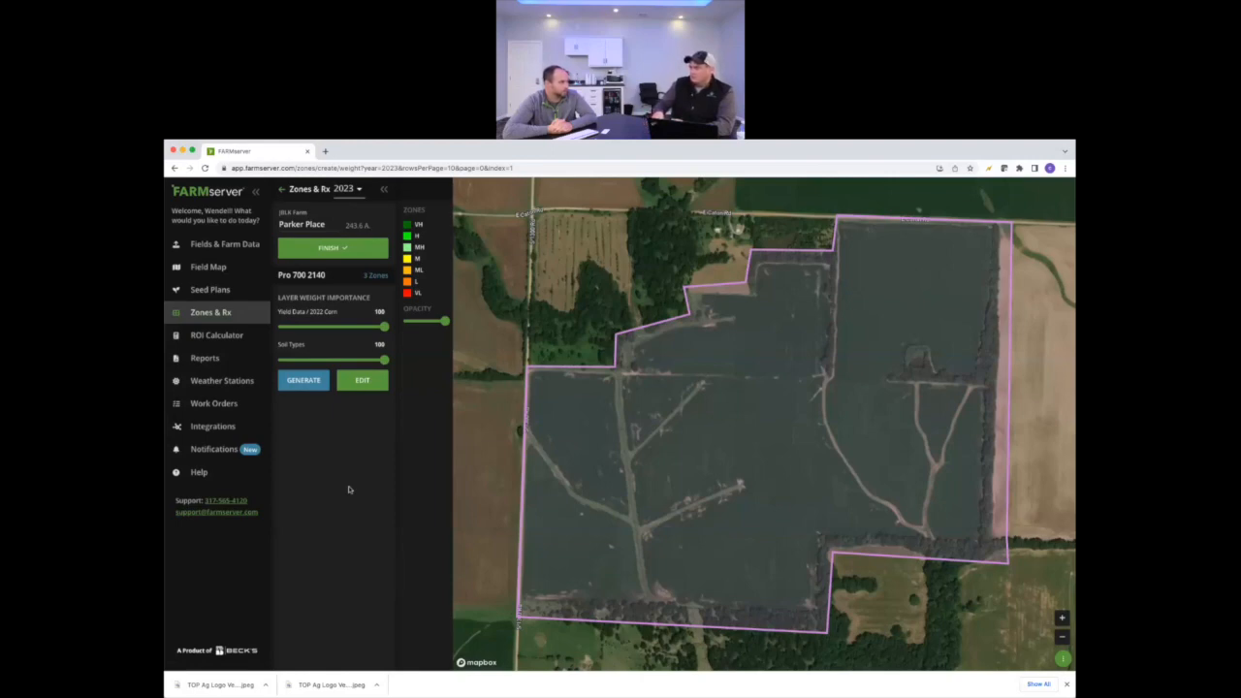
Generate the Parker Place zones with the 2022 Corn yield layer weighted at 30, and lower the opacity of the zones.
mouse_move(384, 327)
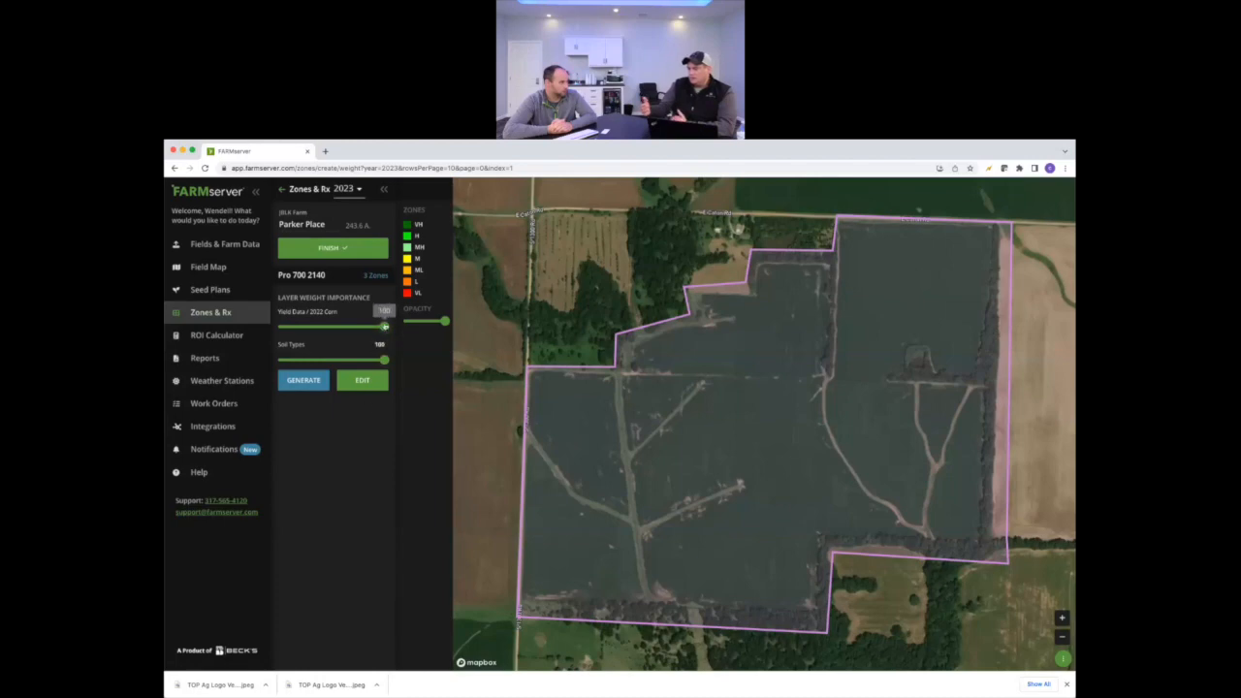
left_click_drag(384, 327, 306, 329)
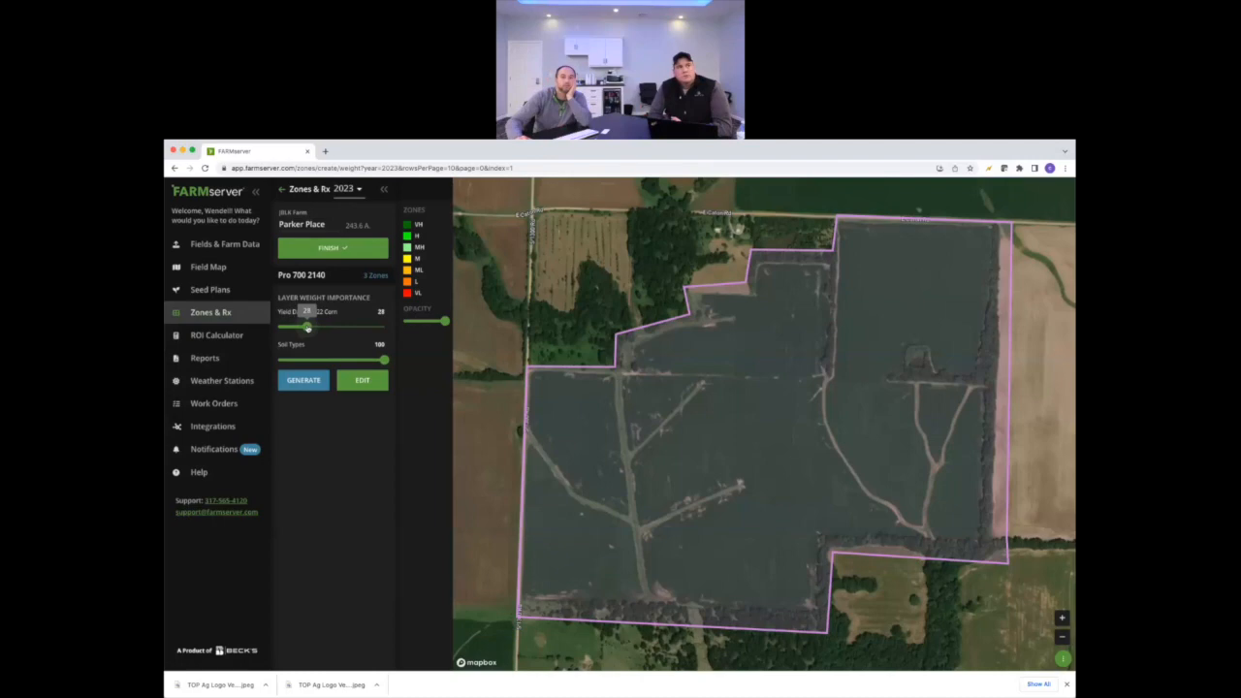
left_click_drag(306, 327, 310, 328)
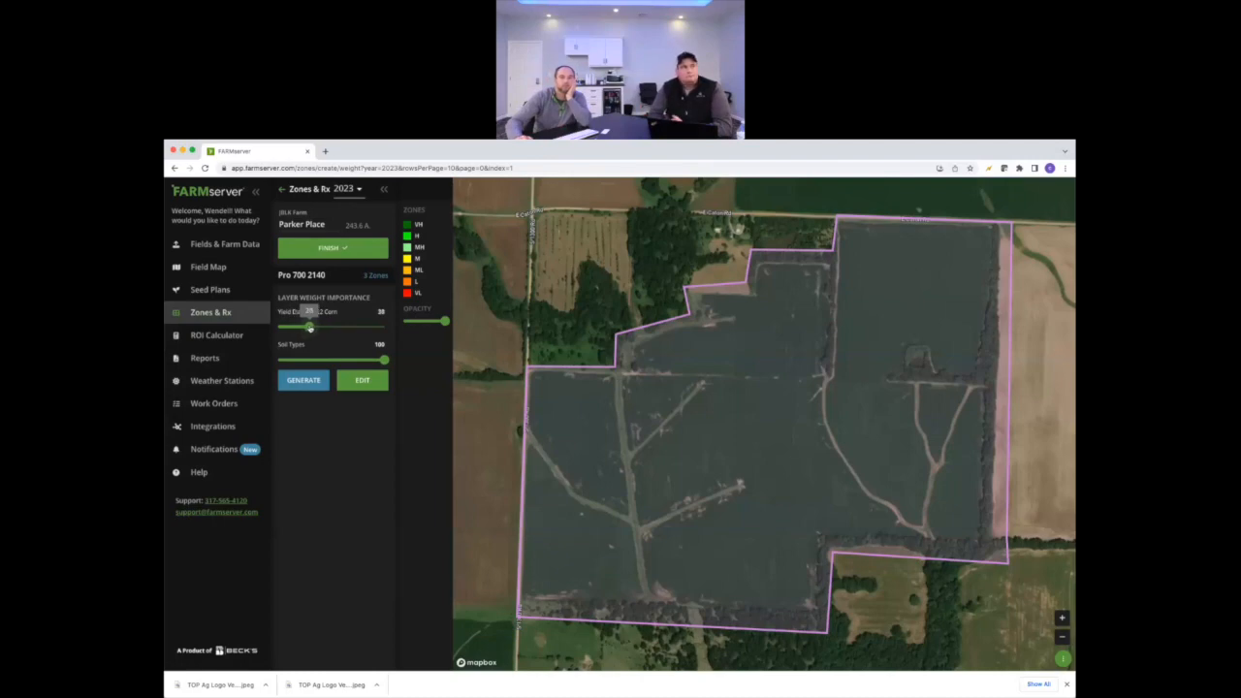
left_click(288, 381)
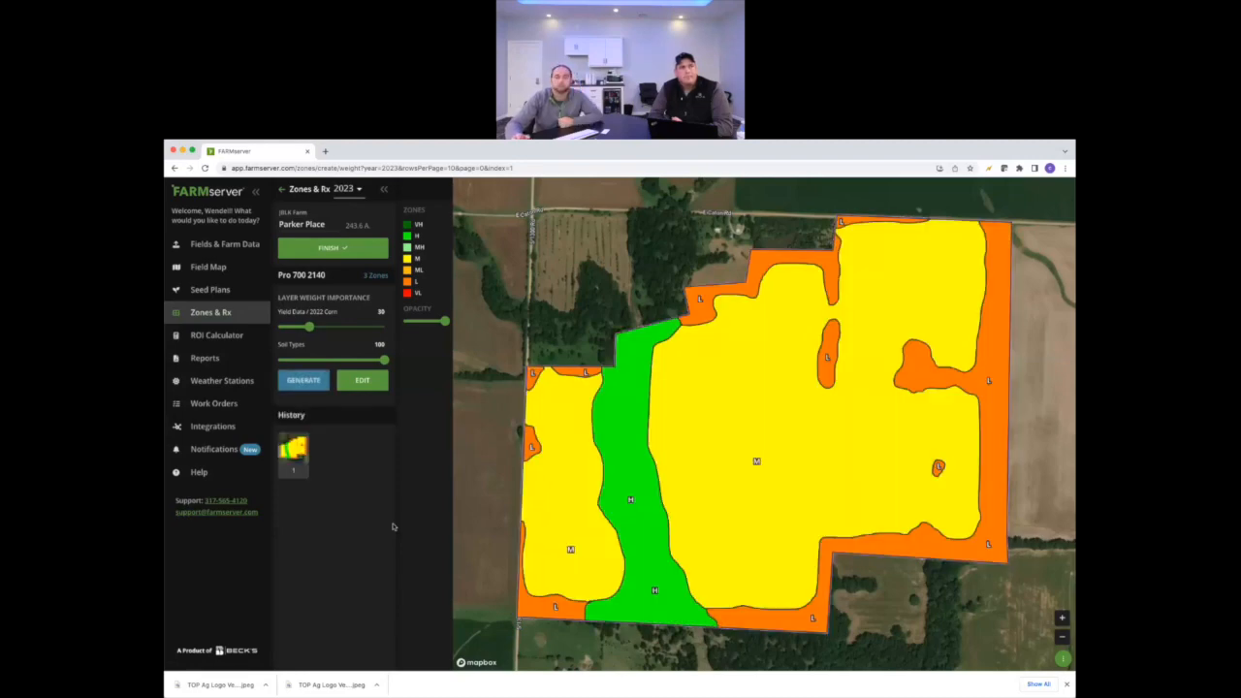
mouse_move(443, 325)
left_click_drag(443, 325, 423, 324)
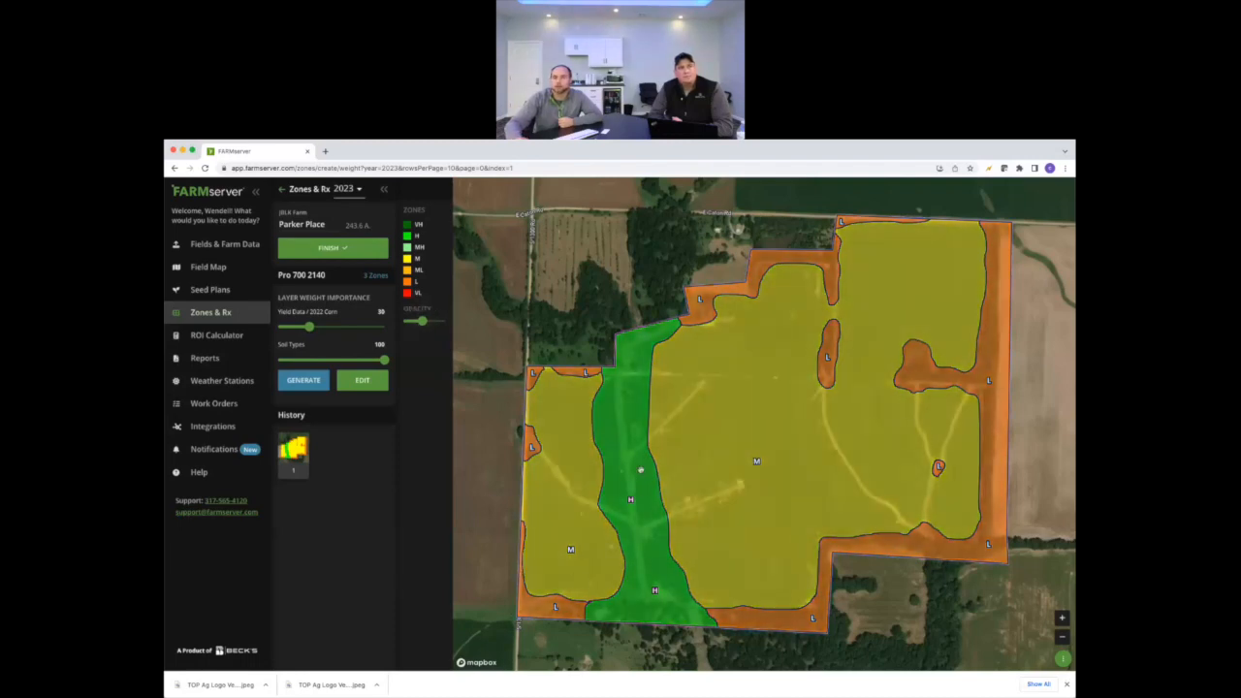
Split the large central M zone with a roughly north-south line about 2,500 ft long, from the northern L zone to the southern L strip.
left_click(361, 383)
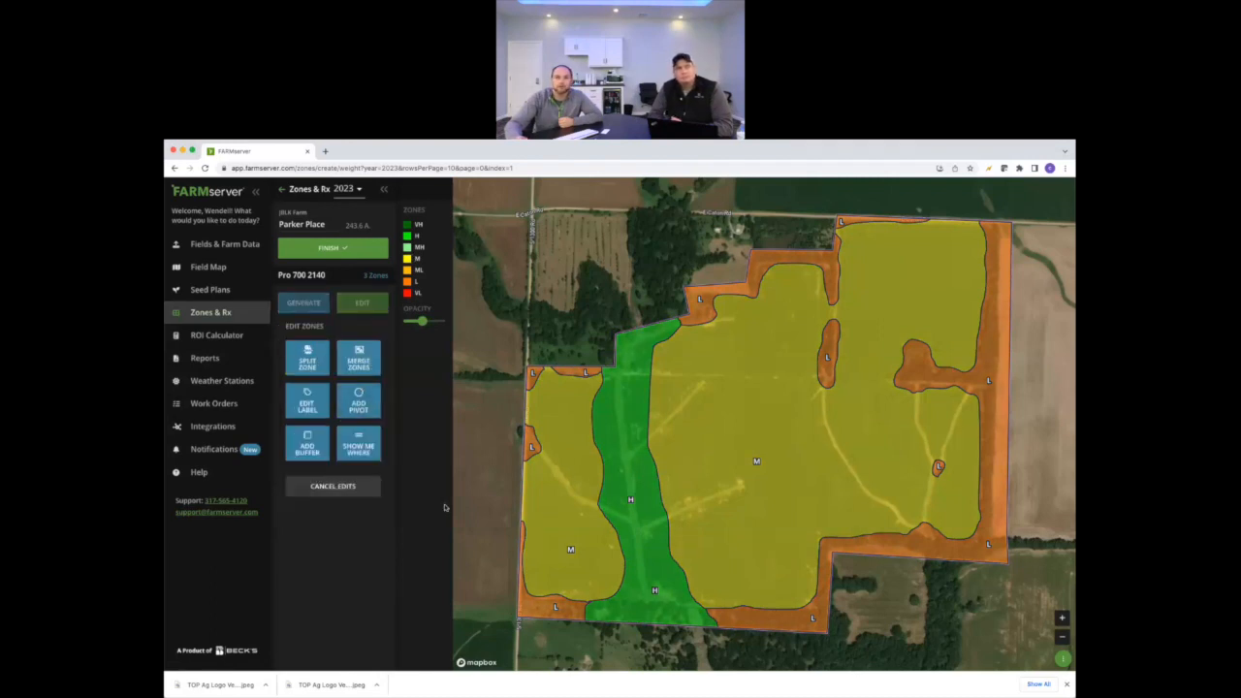
left_click(309, 364)
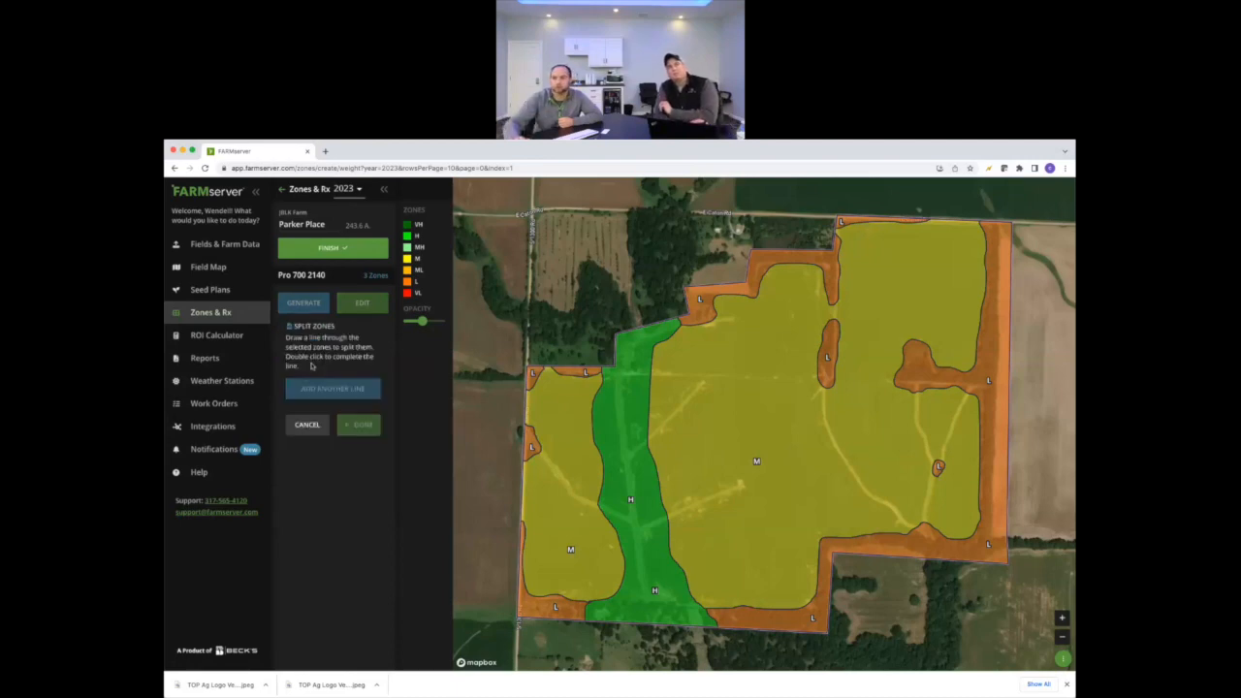
double_click(708, 315)
left_click(704, 373)
left_click(717, 411)
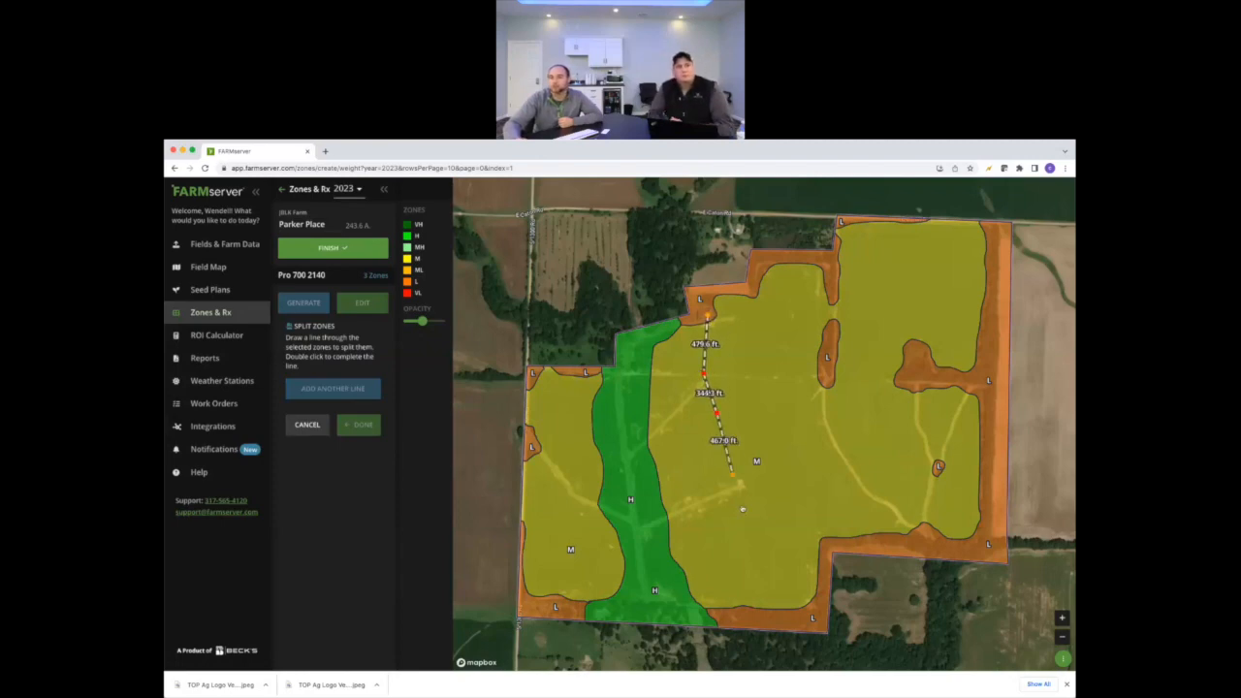
left_click(748, 487)
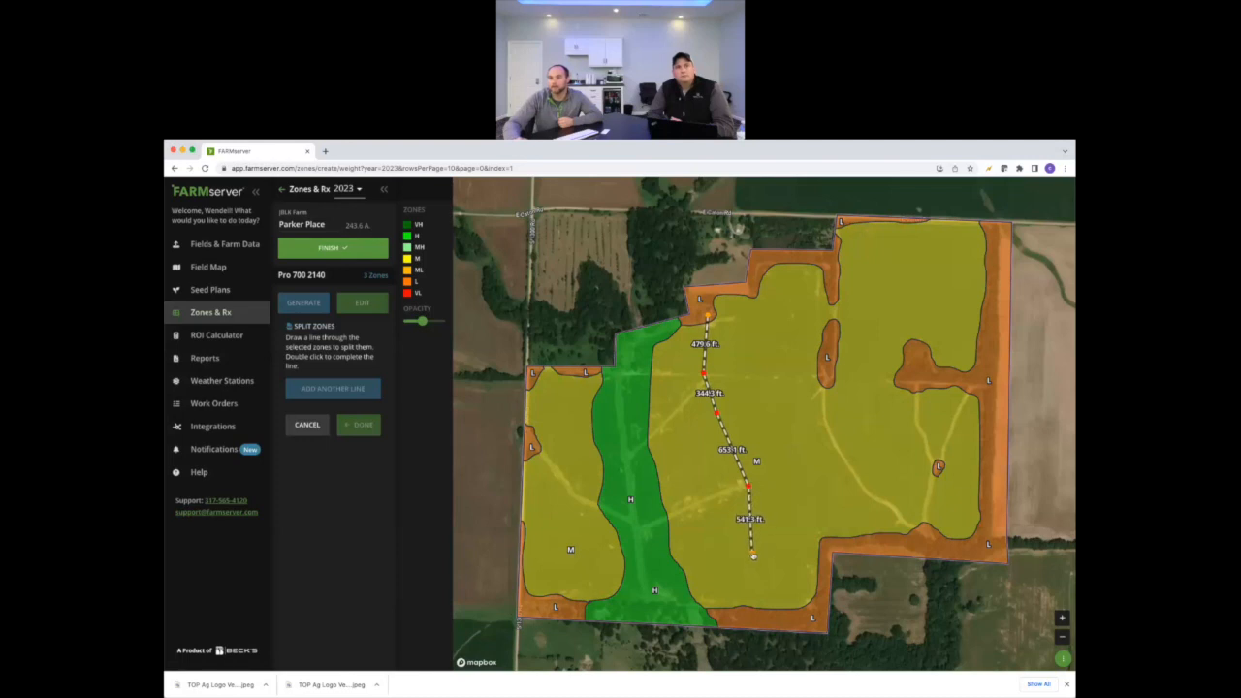
left_click(746, 548)
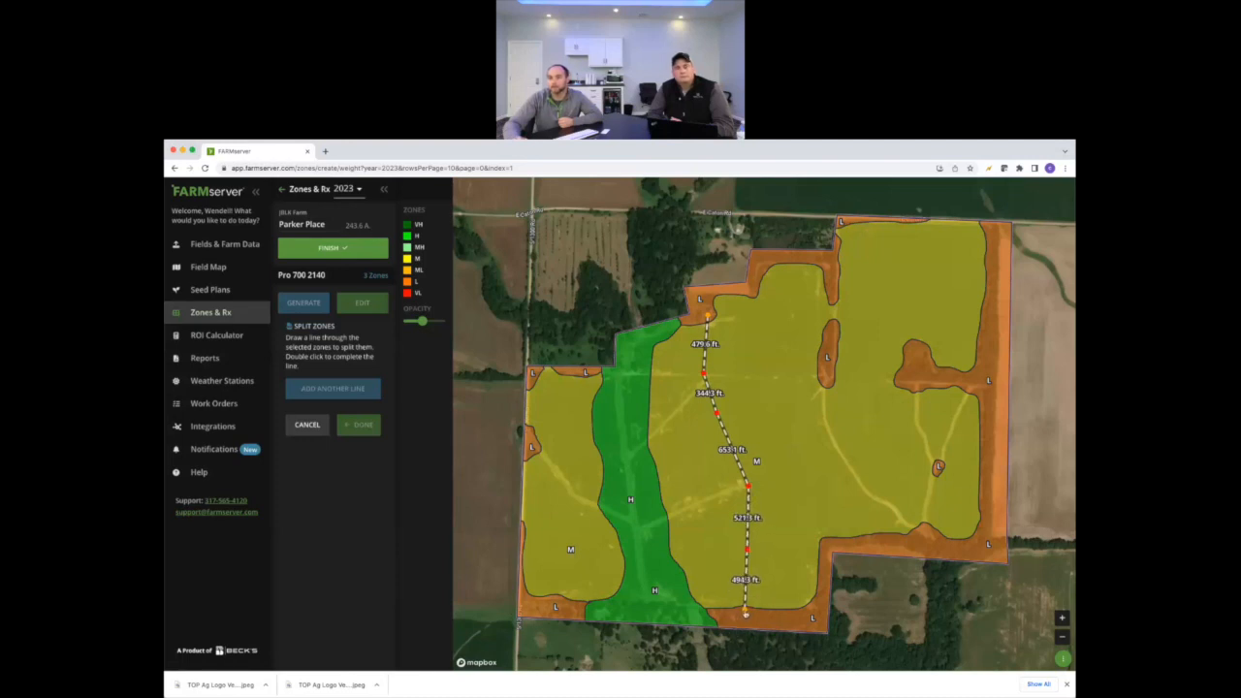
double_click(744, 611)
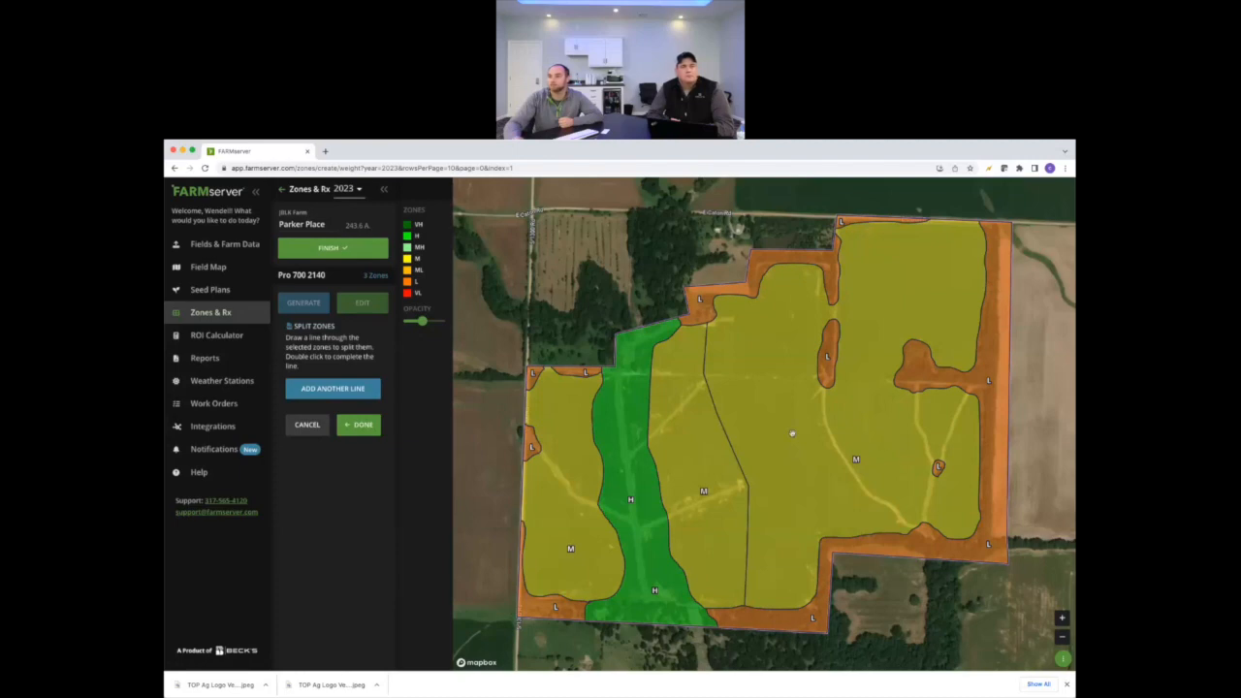
Split off the eastern edge of the large M zone, running the line from the eastern L arm past the small L spot to the southern L strip.
left_click(351, 393)
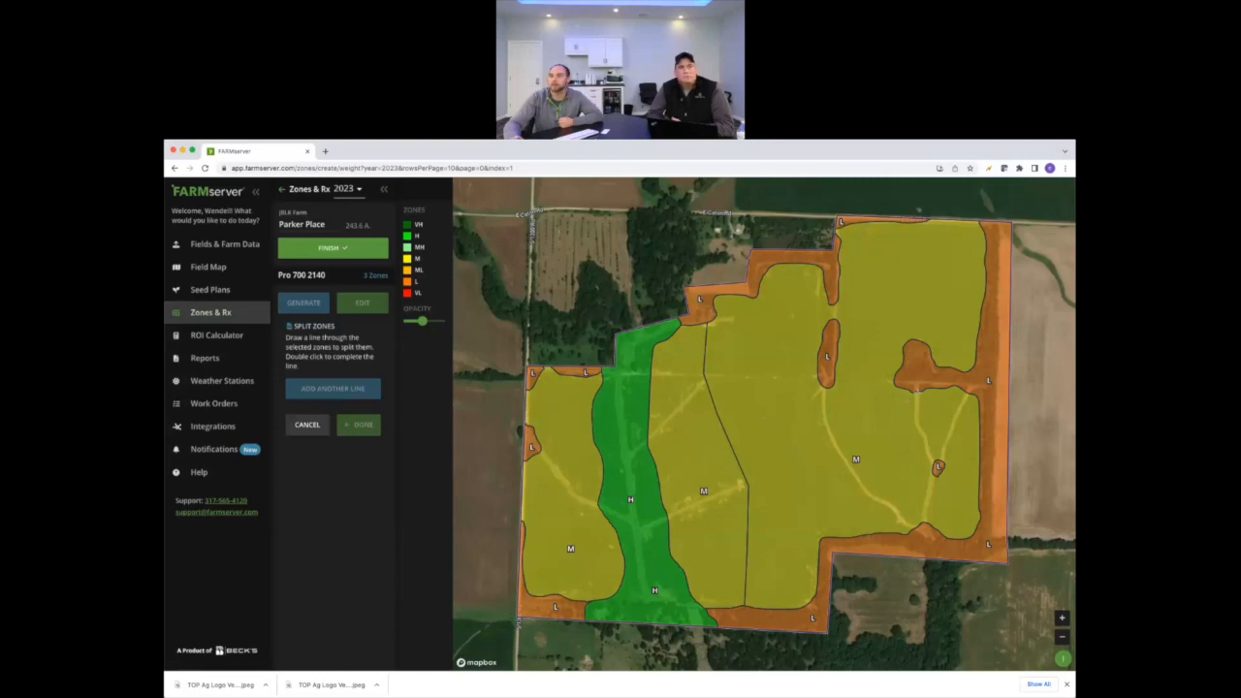
left_click(937, 385)
left_click(938, 409)
left_click(958, 421)
left_click(959, 458)
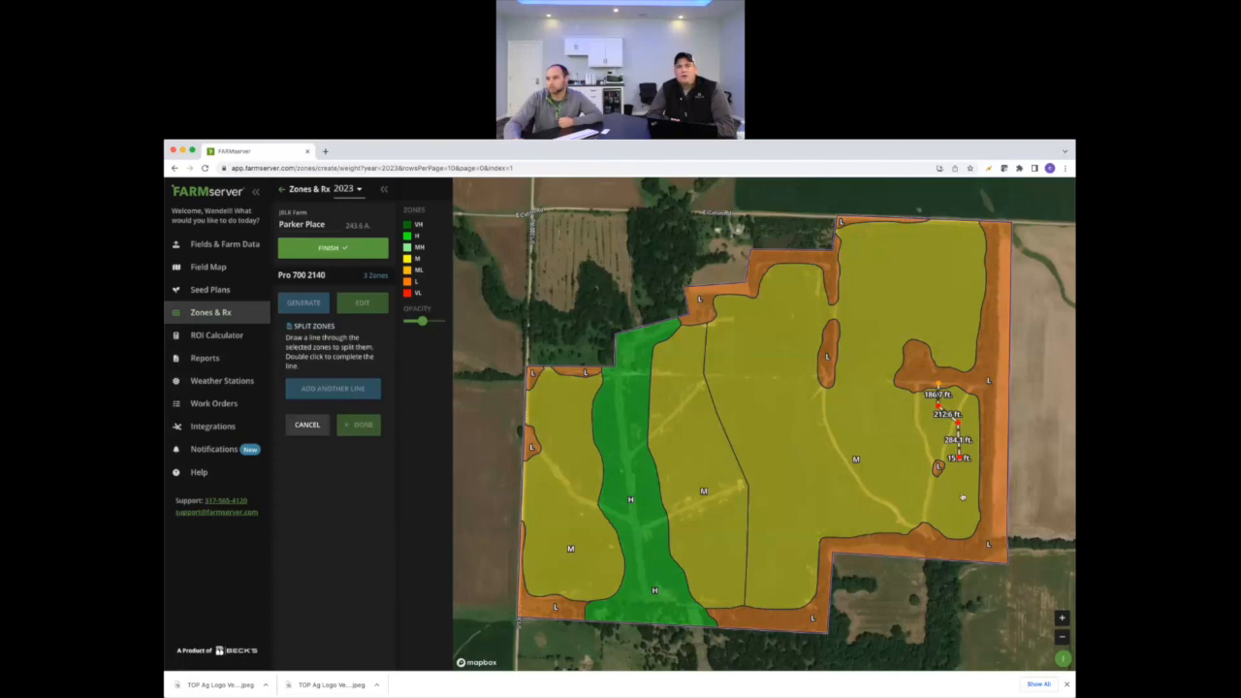
left_click(961, 520)
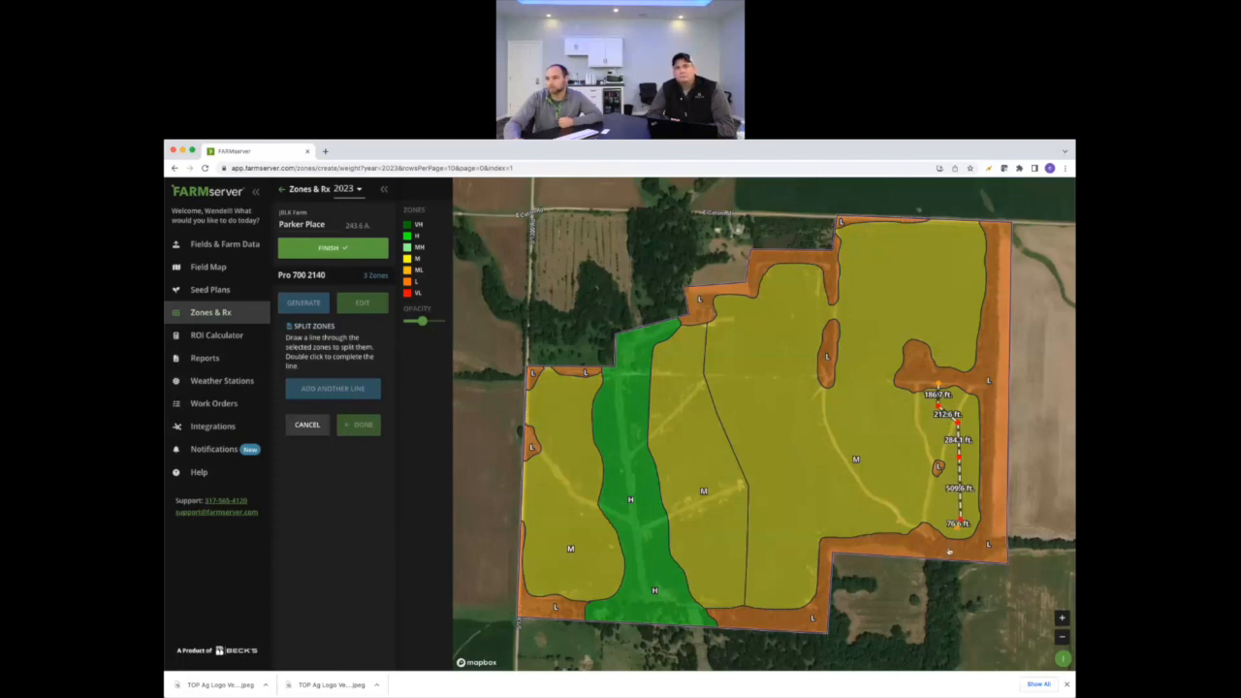
double_click(957, 554)
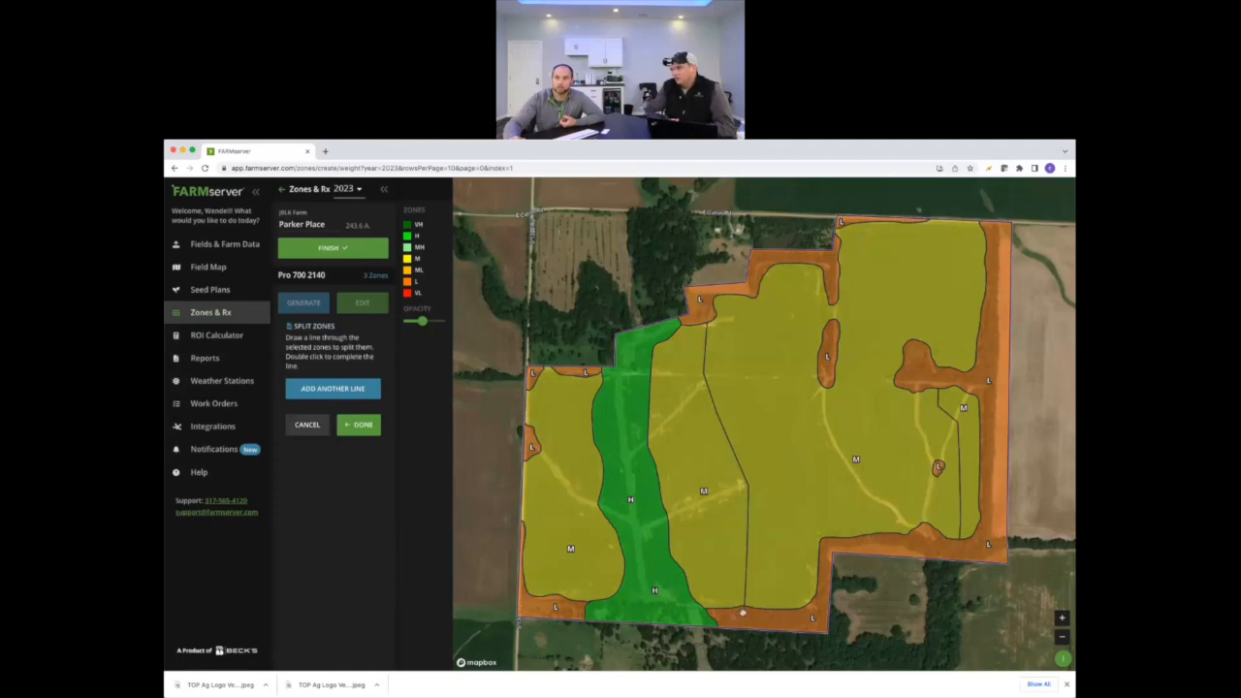
Try to split the large M zone with a short east-west line near the existing central split.
left_click(336, 392)
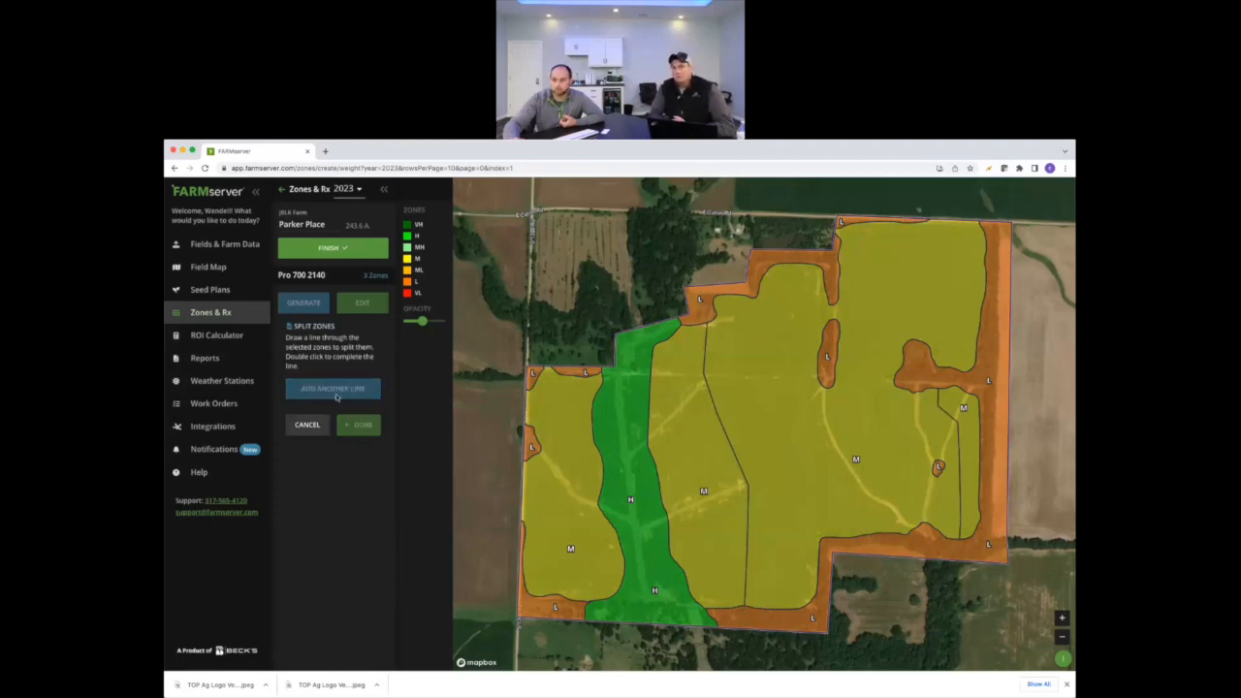
left_click(751, 471)
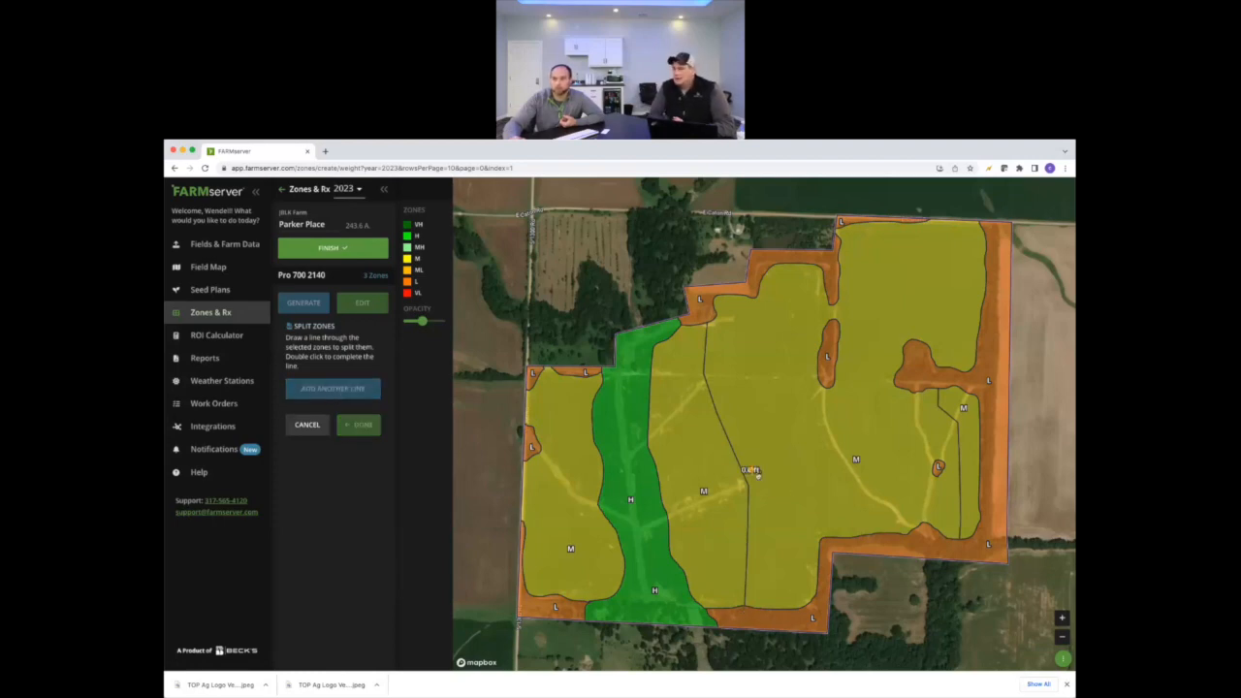
double_click(828, 472)
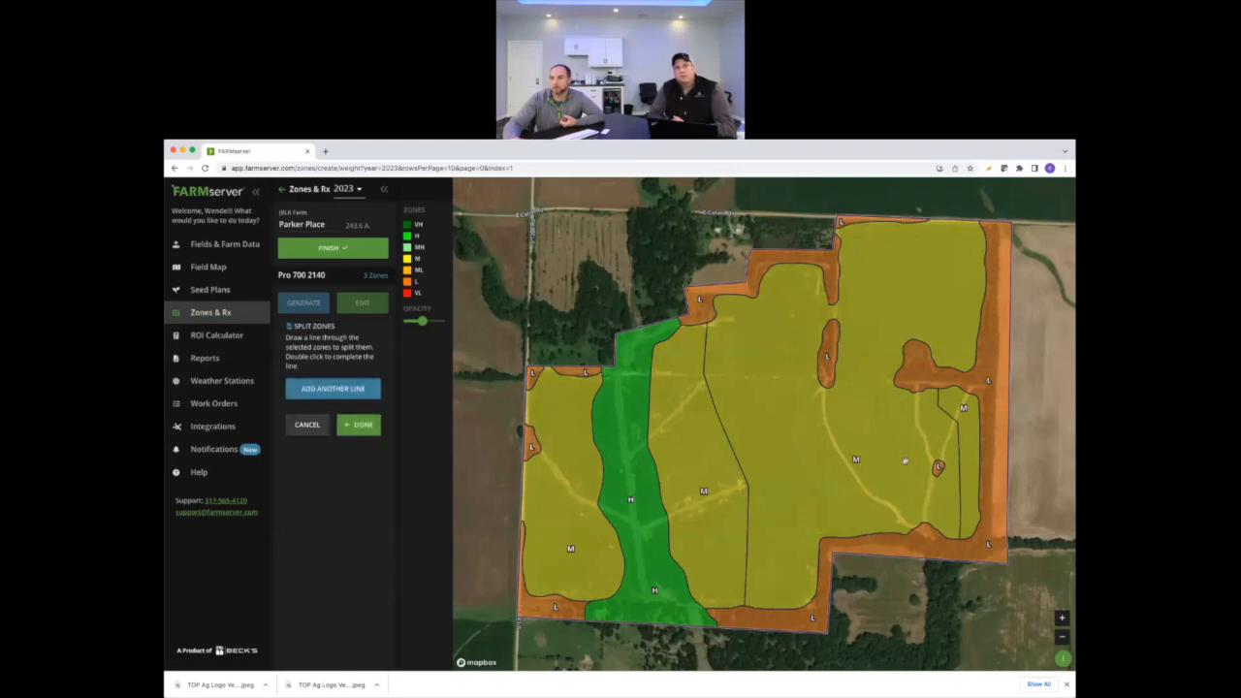
Keep the splits and generate an 80 ft buffer zone around Parker Place, with a row count of 2 and interior boundaries not buffered.
left_click(367, 431)
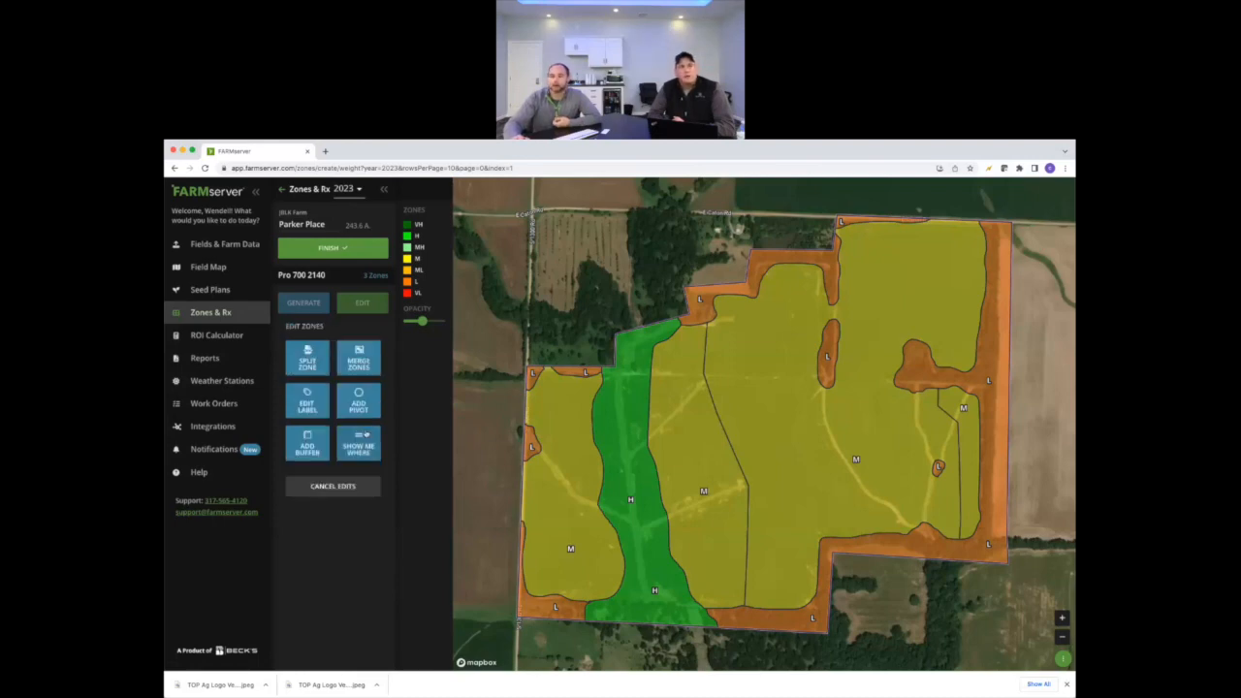
left_click(307, 447)
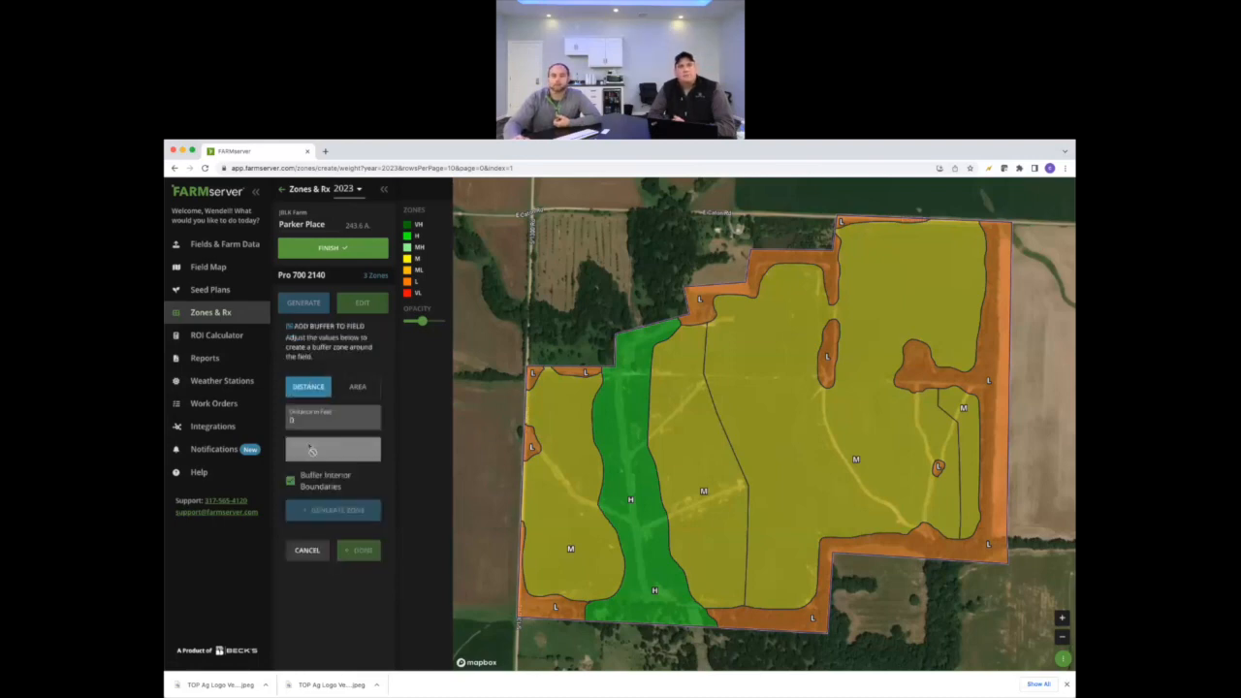
left_click_drag(305, 422, 277, 424)
type("45")
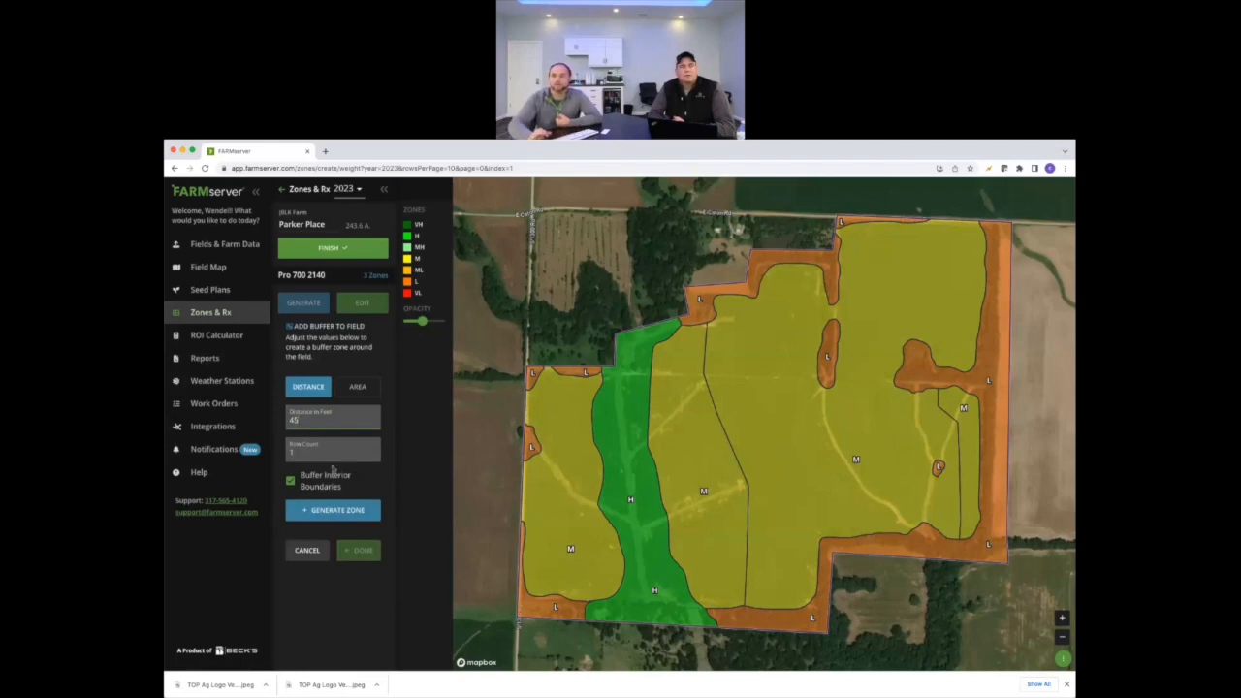
left_click(309, 452)
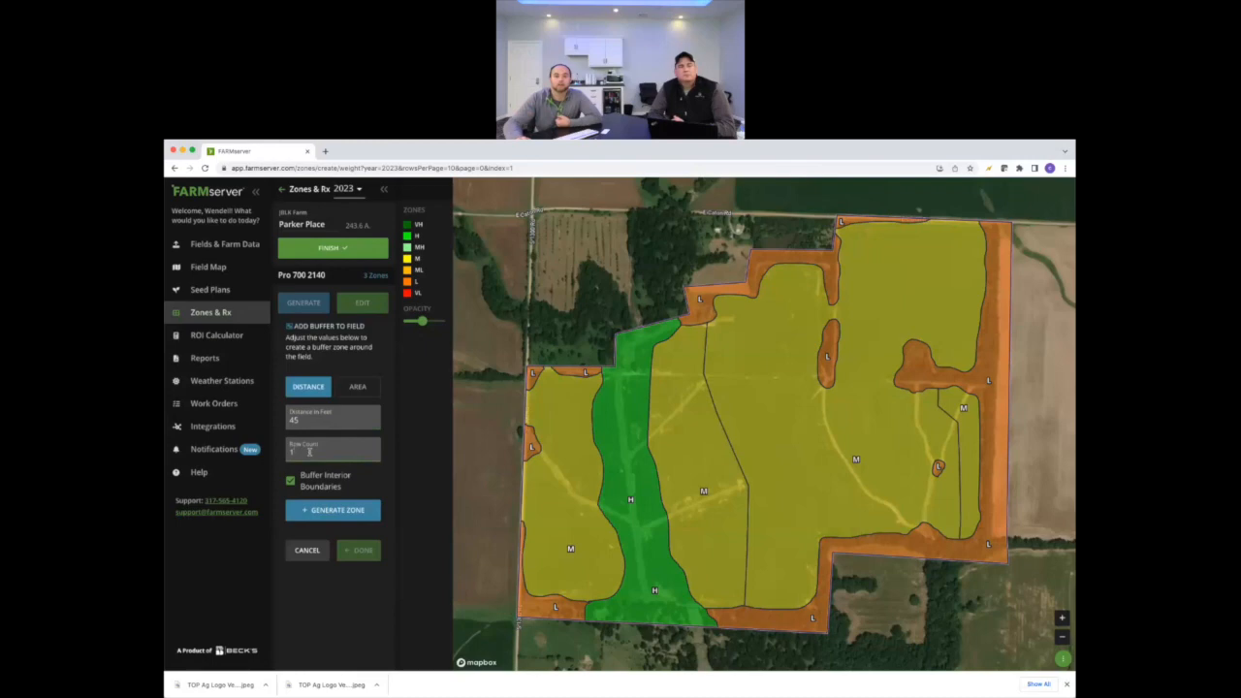
key("BackSpace")
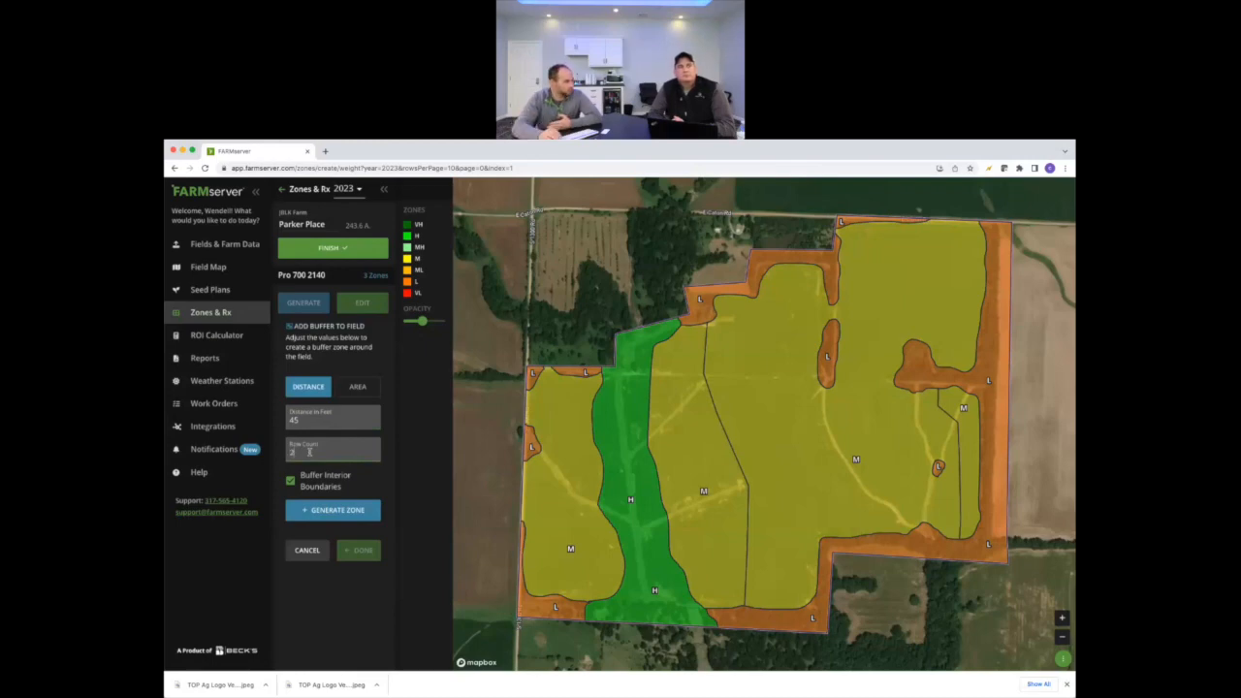
left_click_drag(305, 418, 272, 420)
type("30")
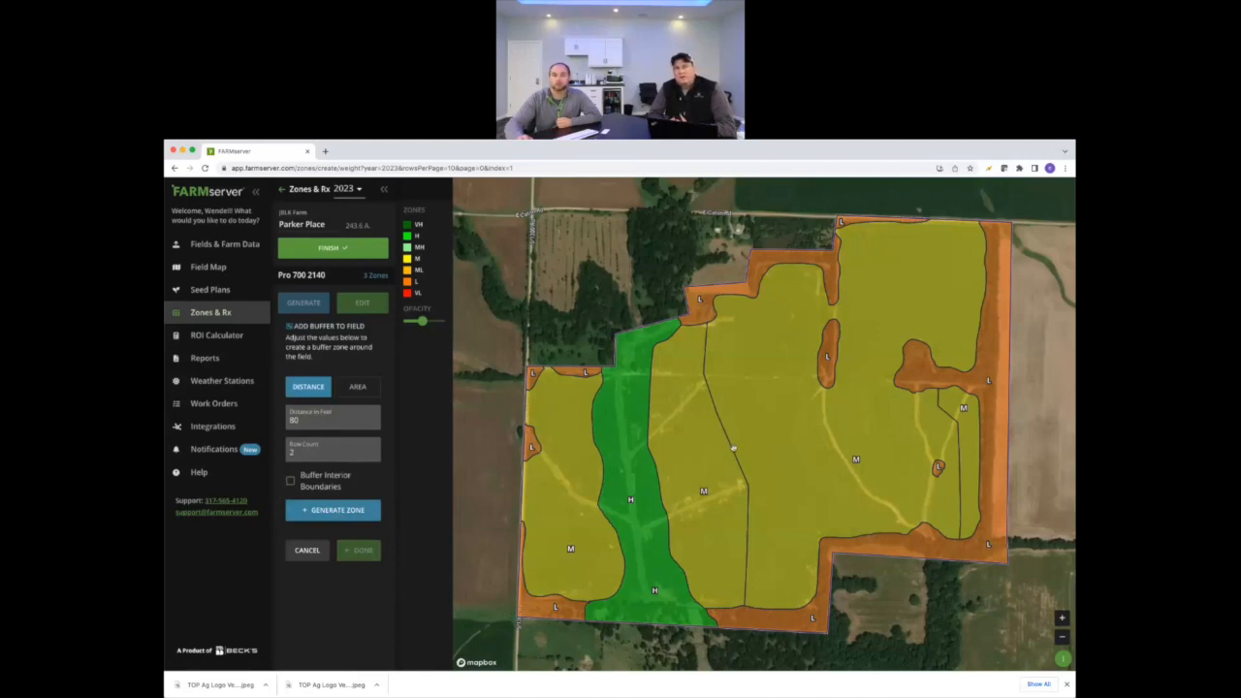
left_click(337, 514)
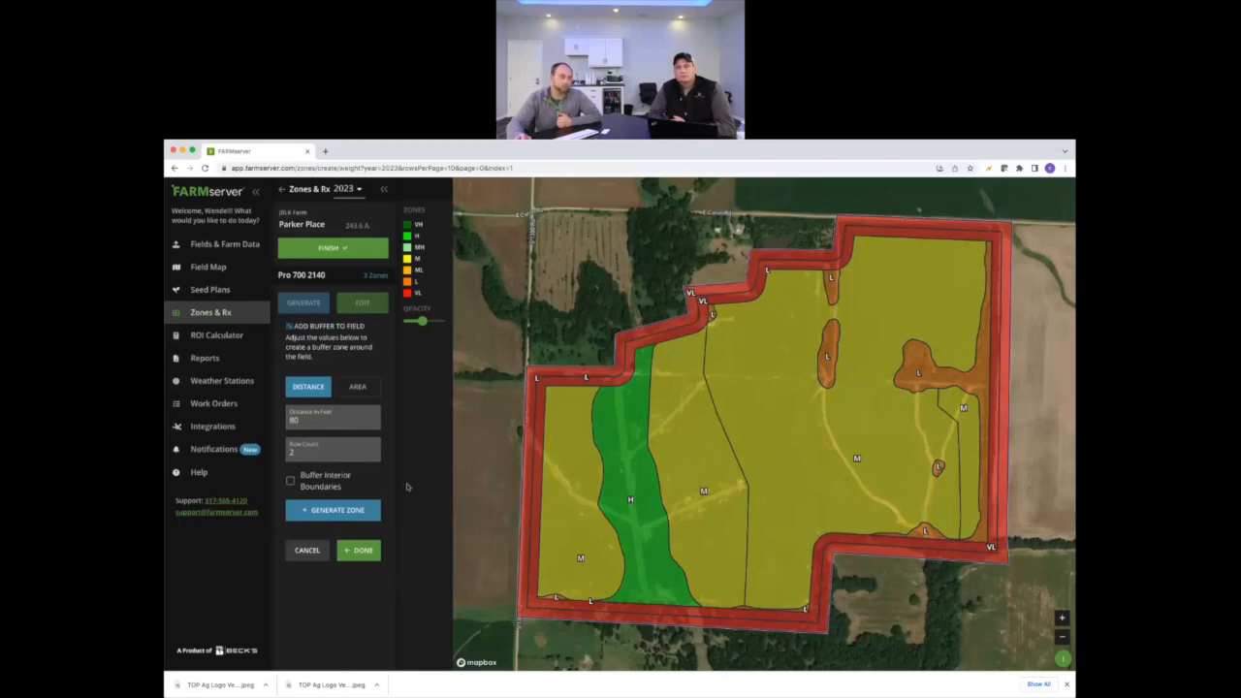
left_click(354, 551)
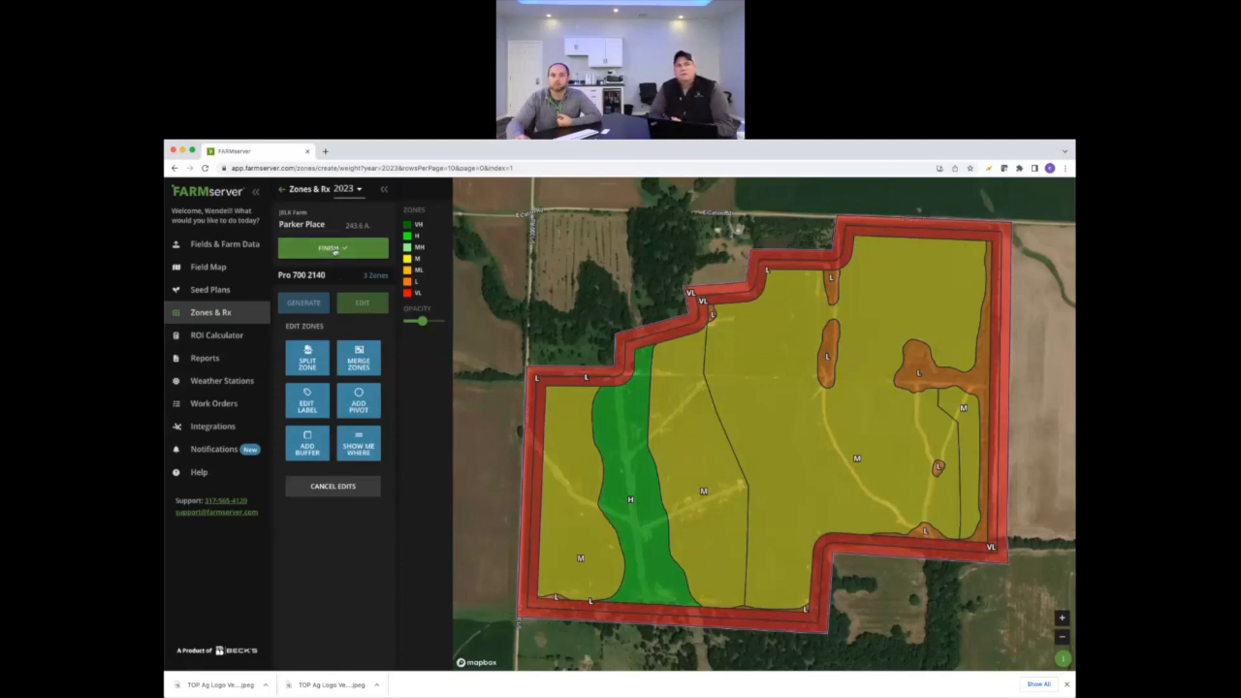
Finish creating the zones for both fields, and list the zone sets for 2023.
left_click(333, 249)
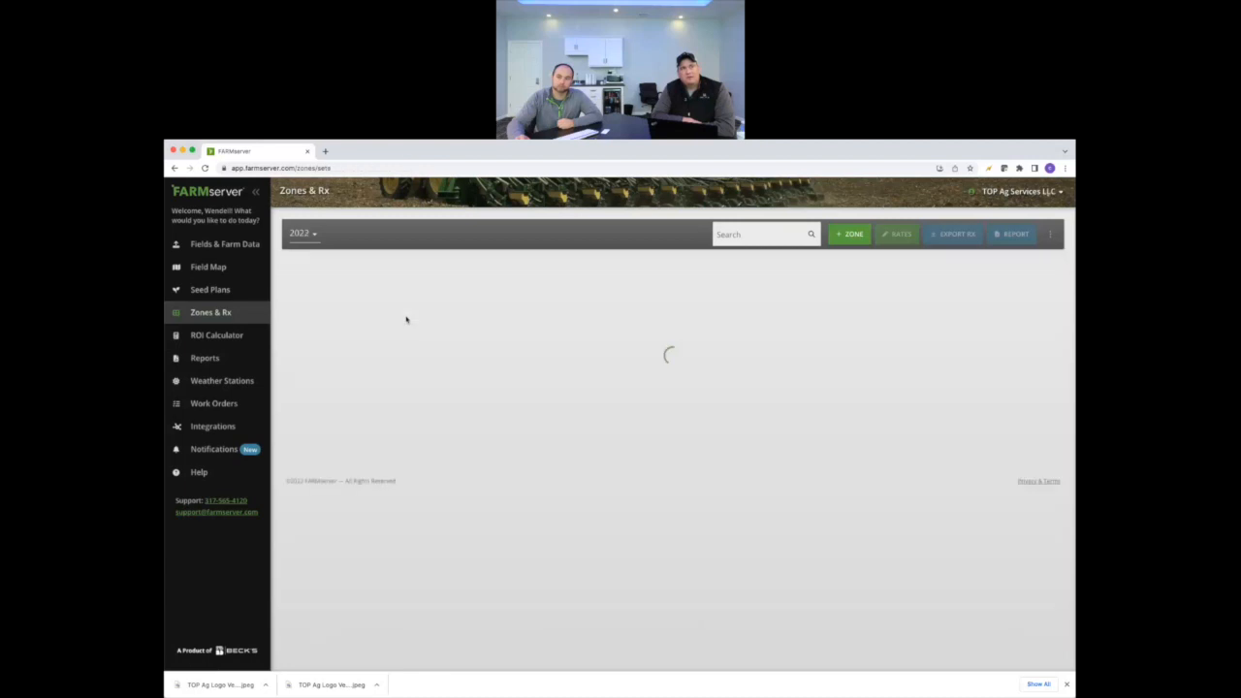
left_click(305, 236)
left_click(302, 253)
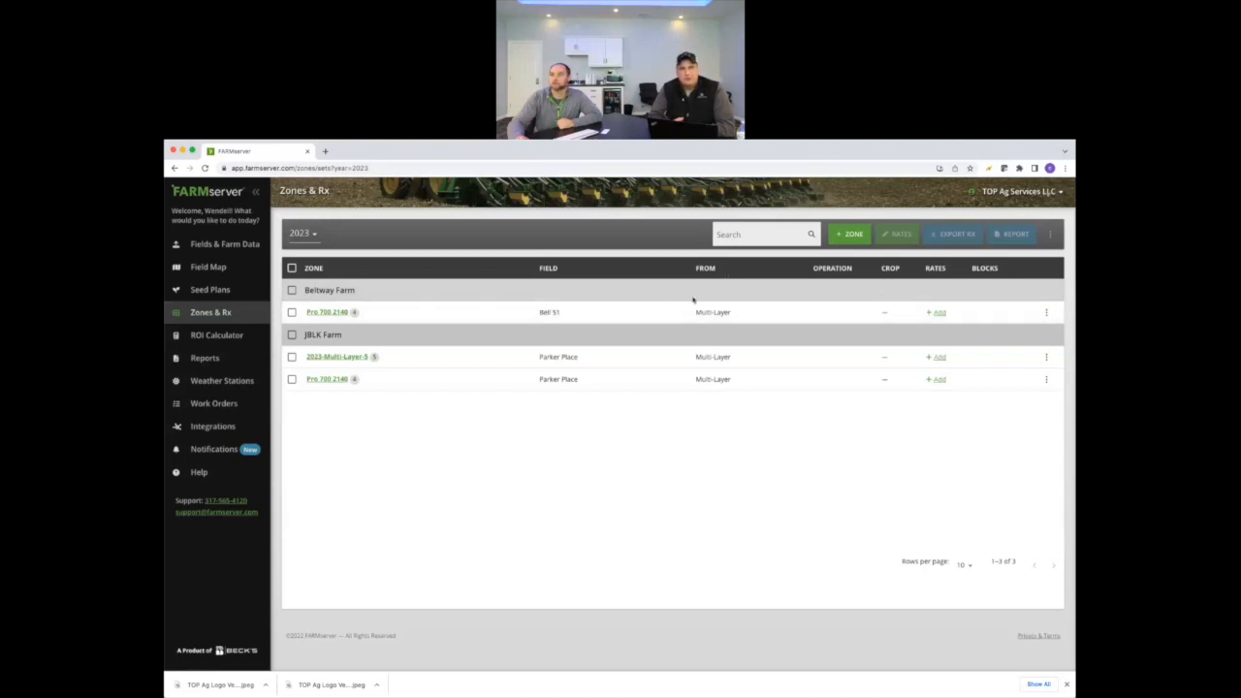
Start assigning rates to the Bell 51 Pro 700 2140 zones, with type Corn, operation Planting and units K Seeds per Acre.
left_click(940, 313)
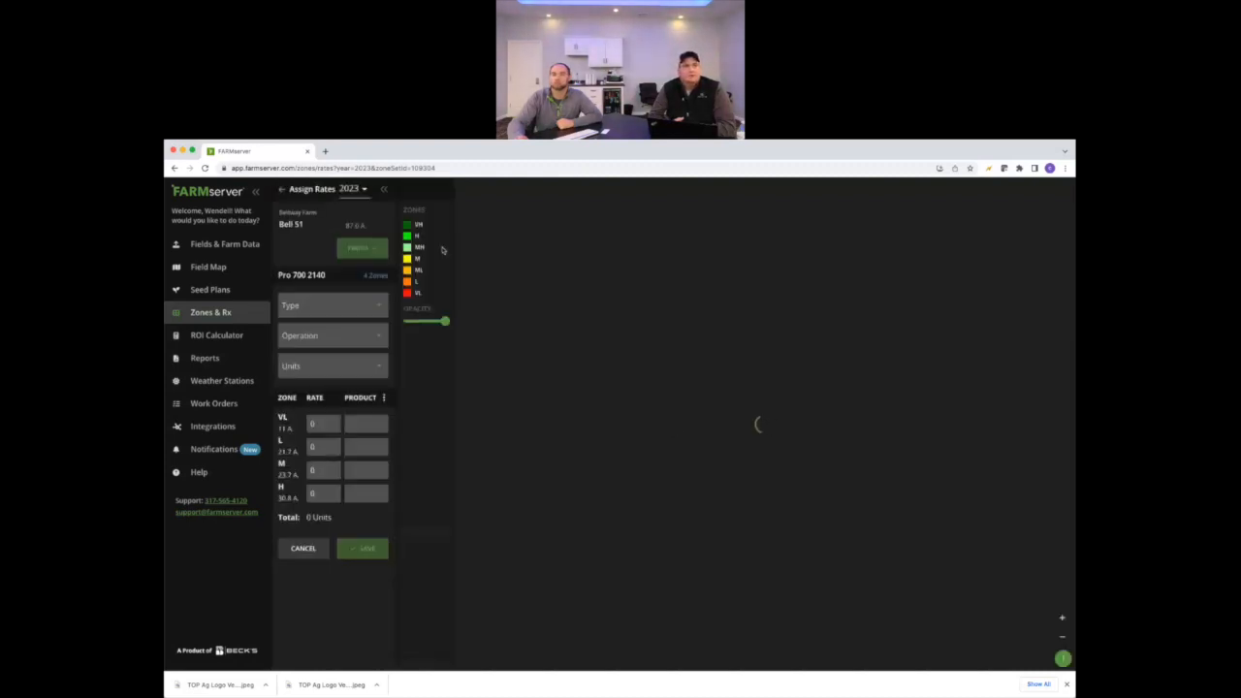
left_click(322, 307)
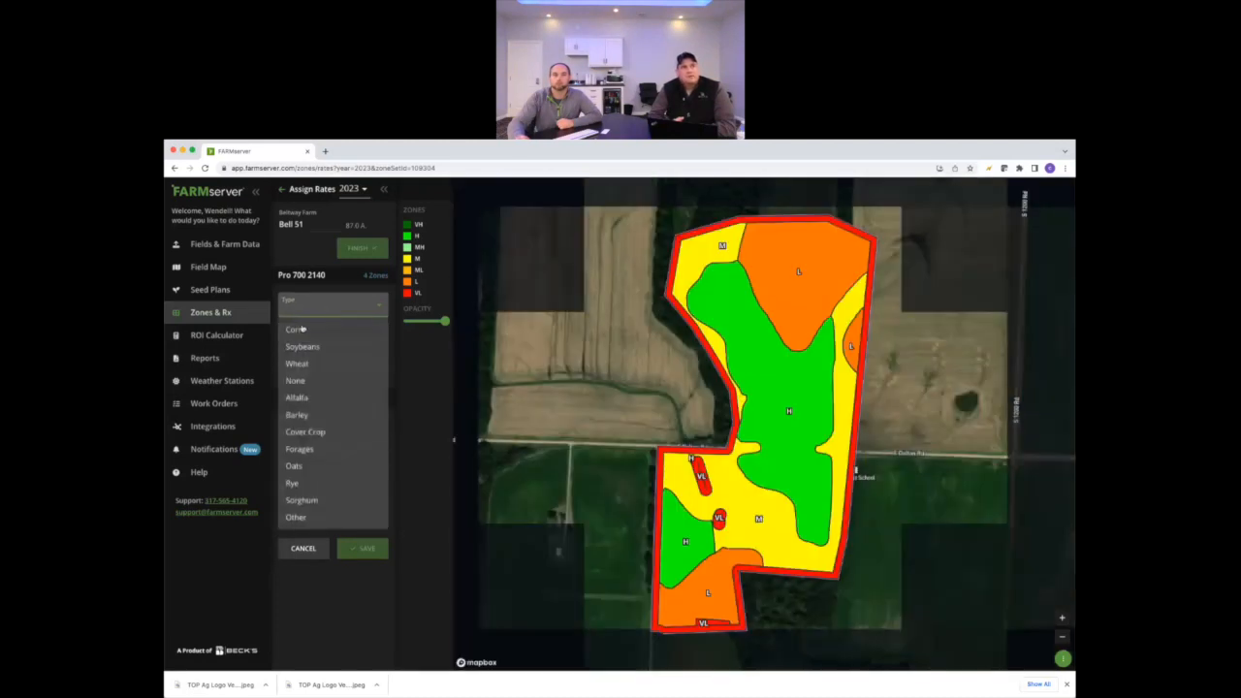
left_click(296, 329)
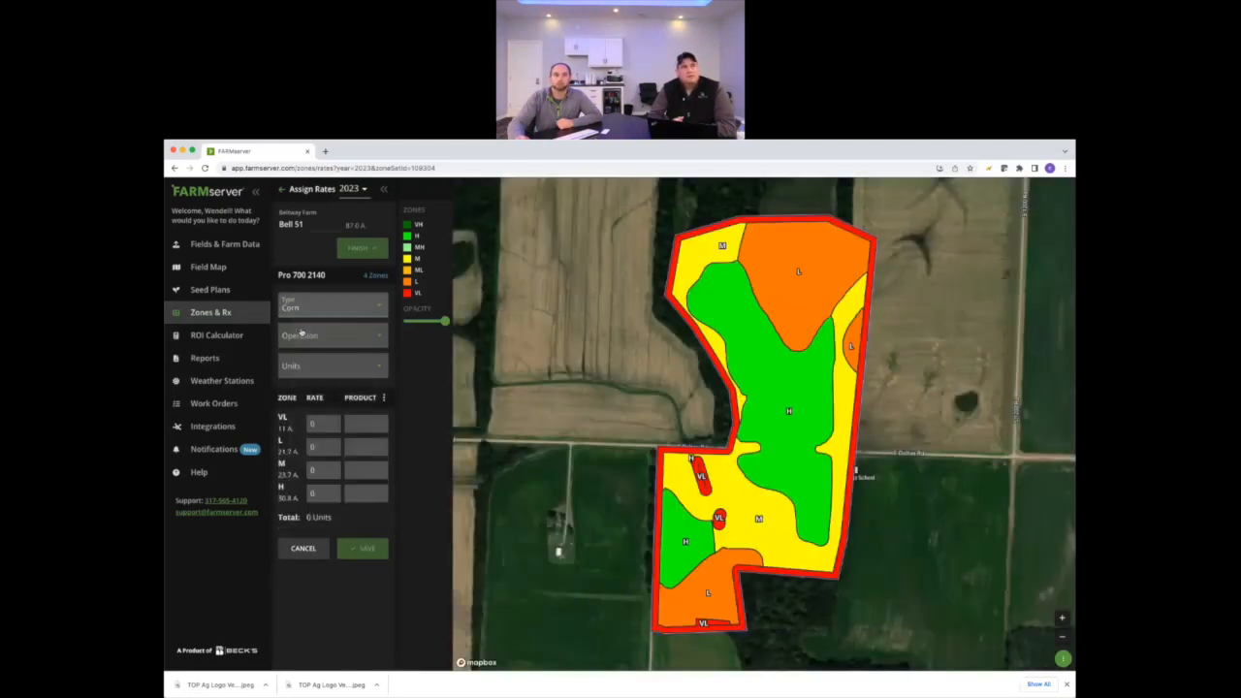
left_click(317, 336)
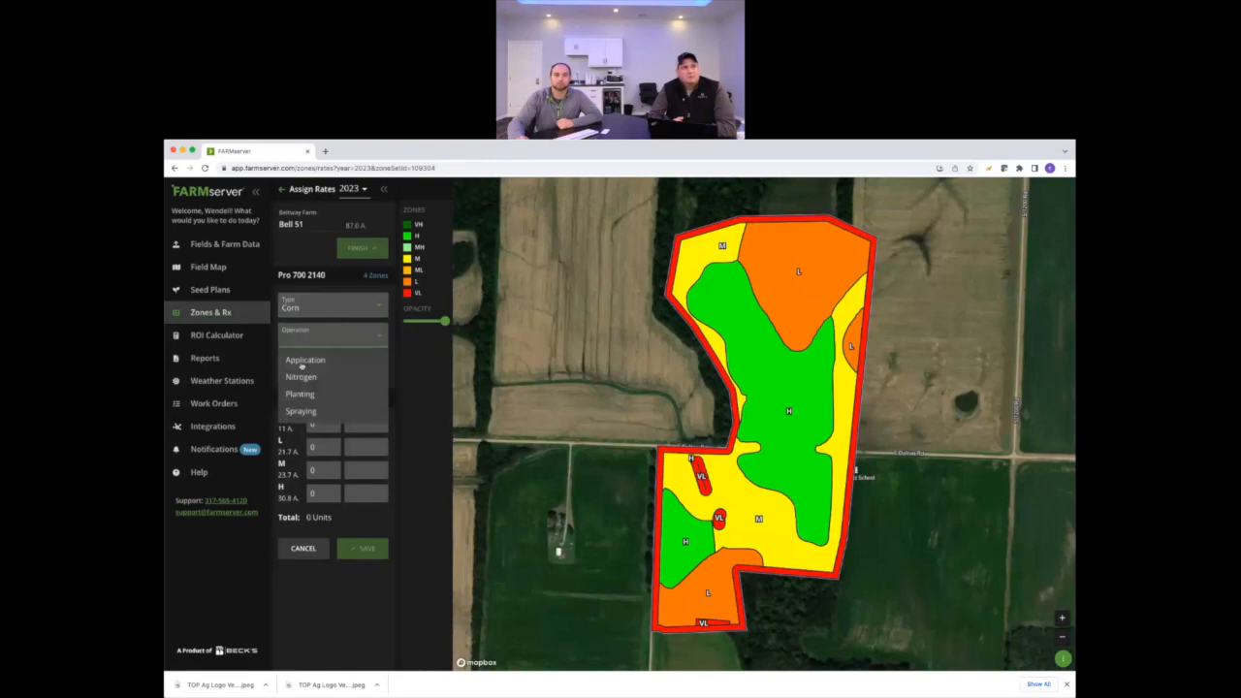
left_click(300, 393)
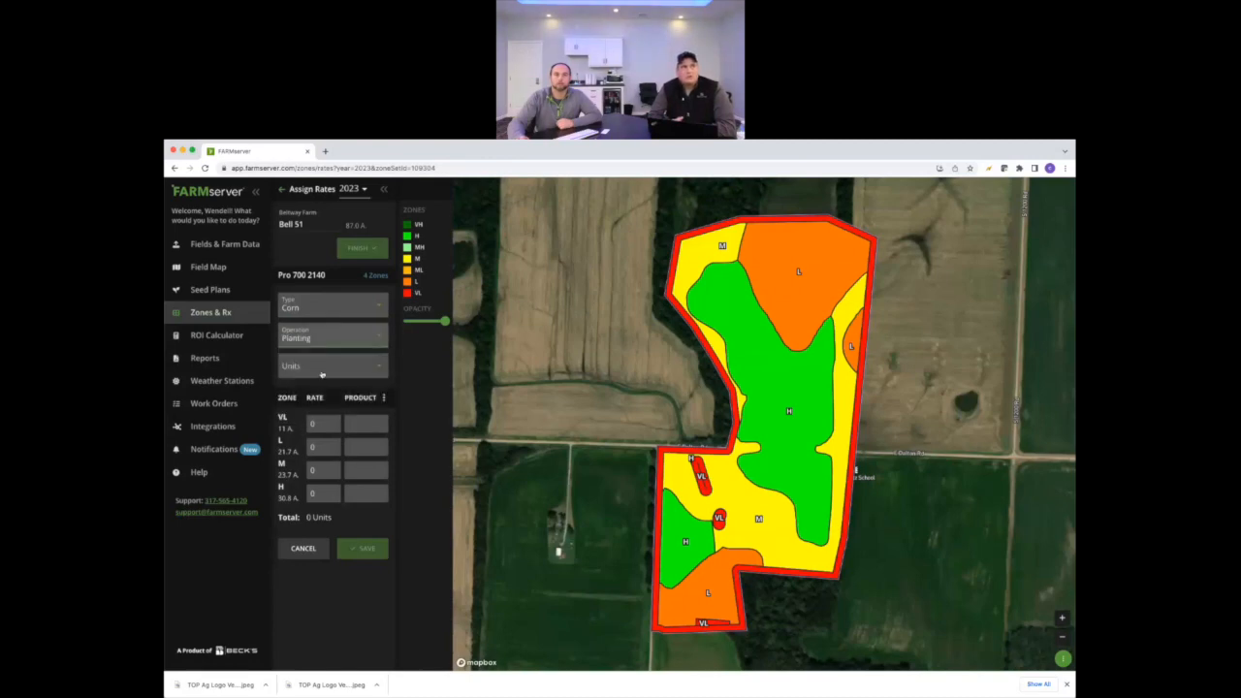
left_click(322, 373)
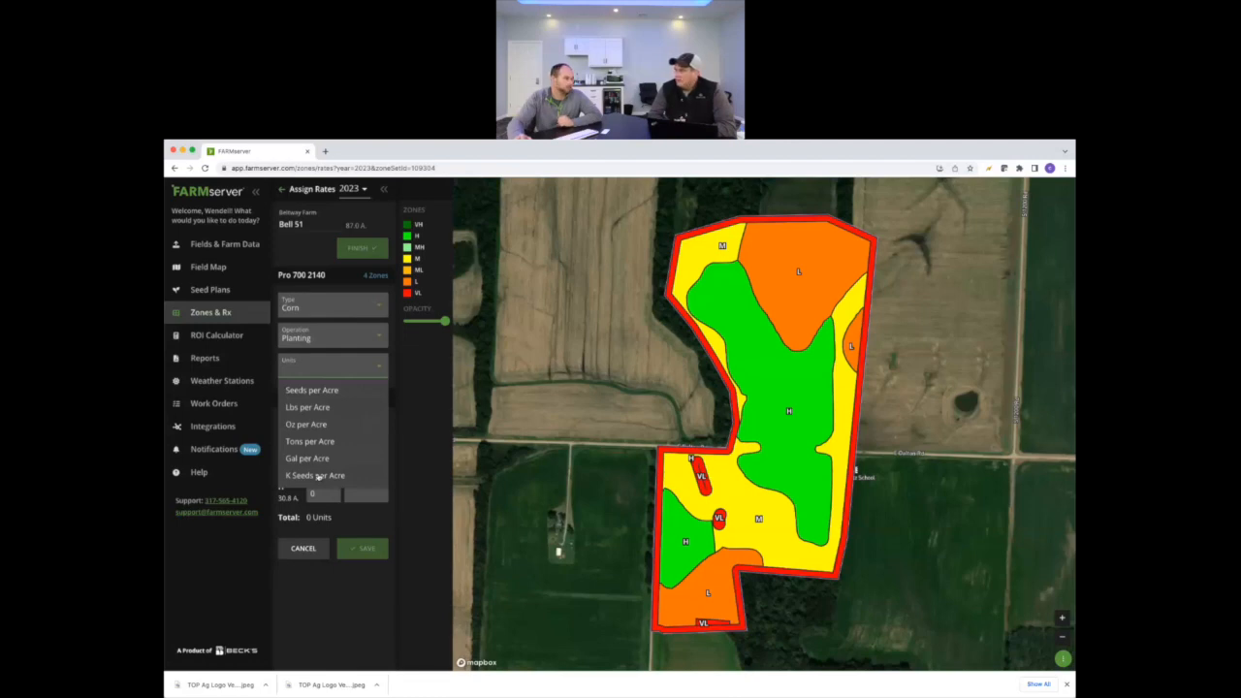
left_click(317, 475)
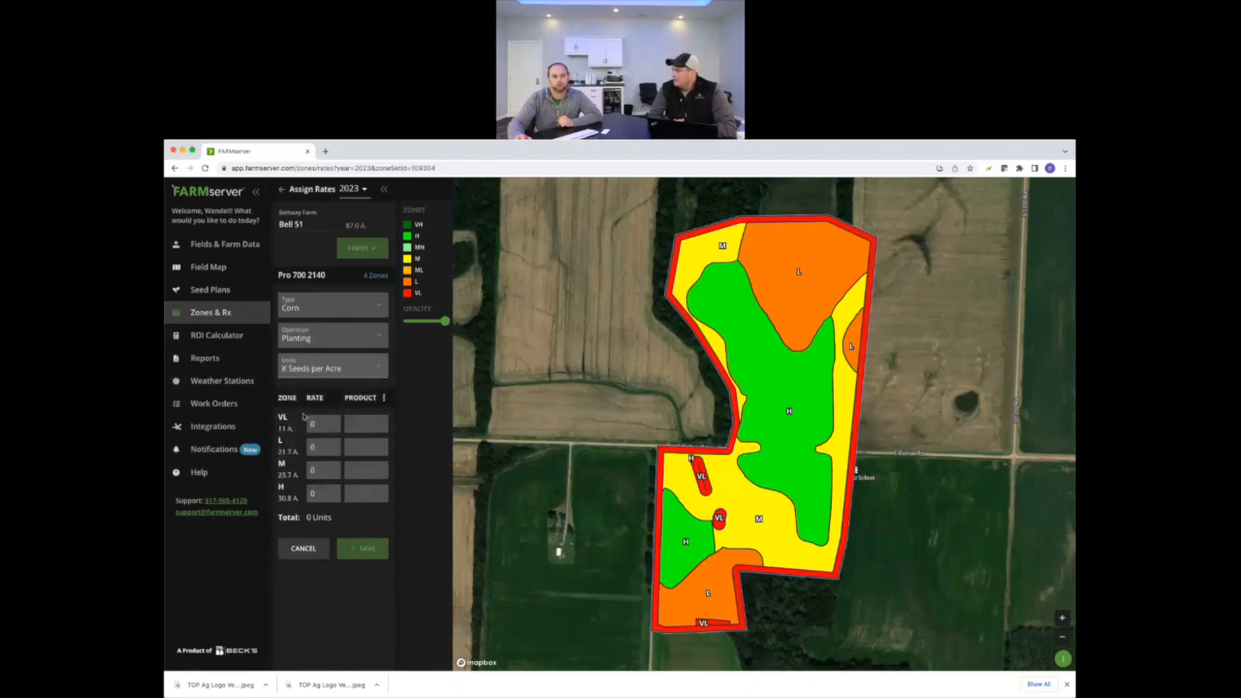
Set the VL zone's rate to 22 and its product to CORN.
left_click_drag(325, 423, 310, 422)
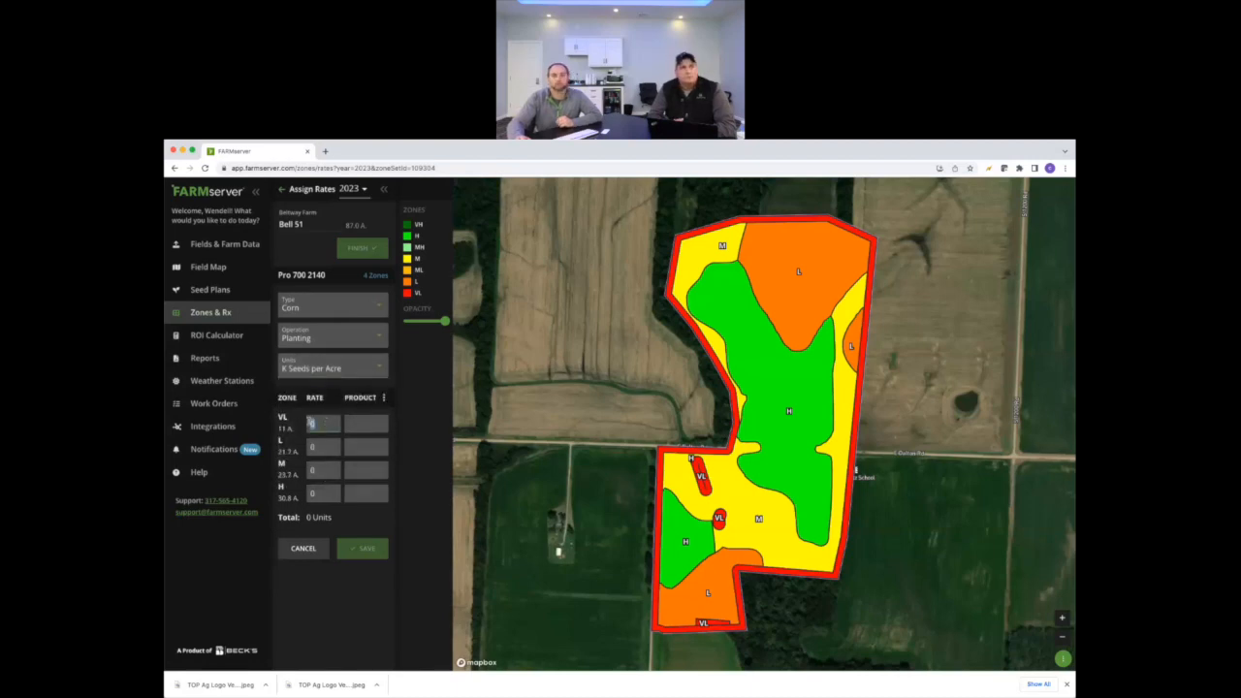
type("1")
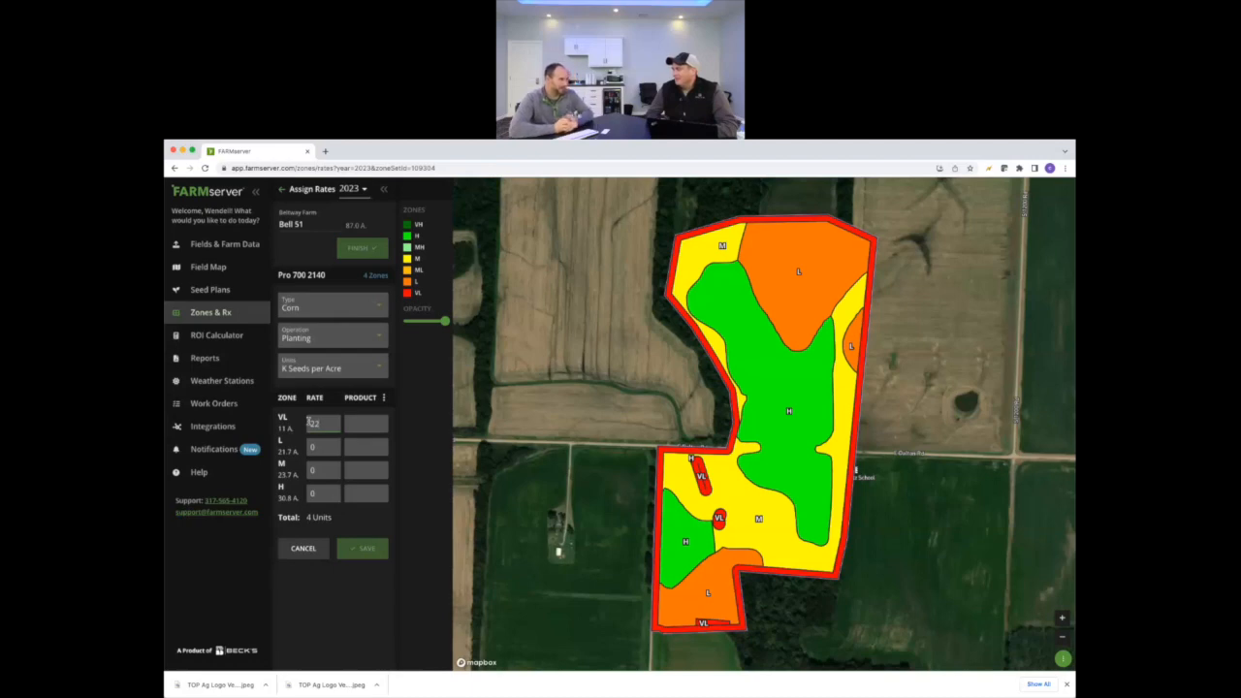
key("Tab")
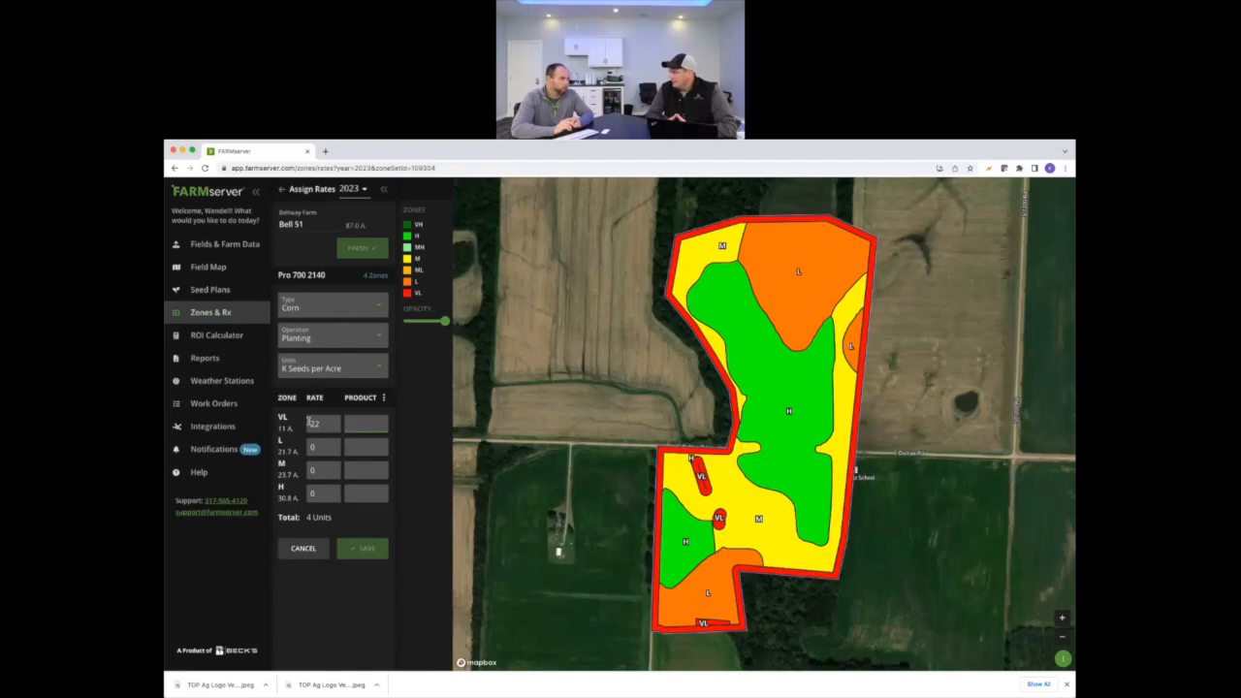
type("CORN")
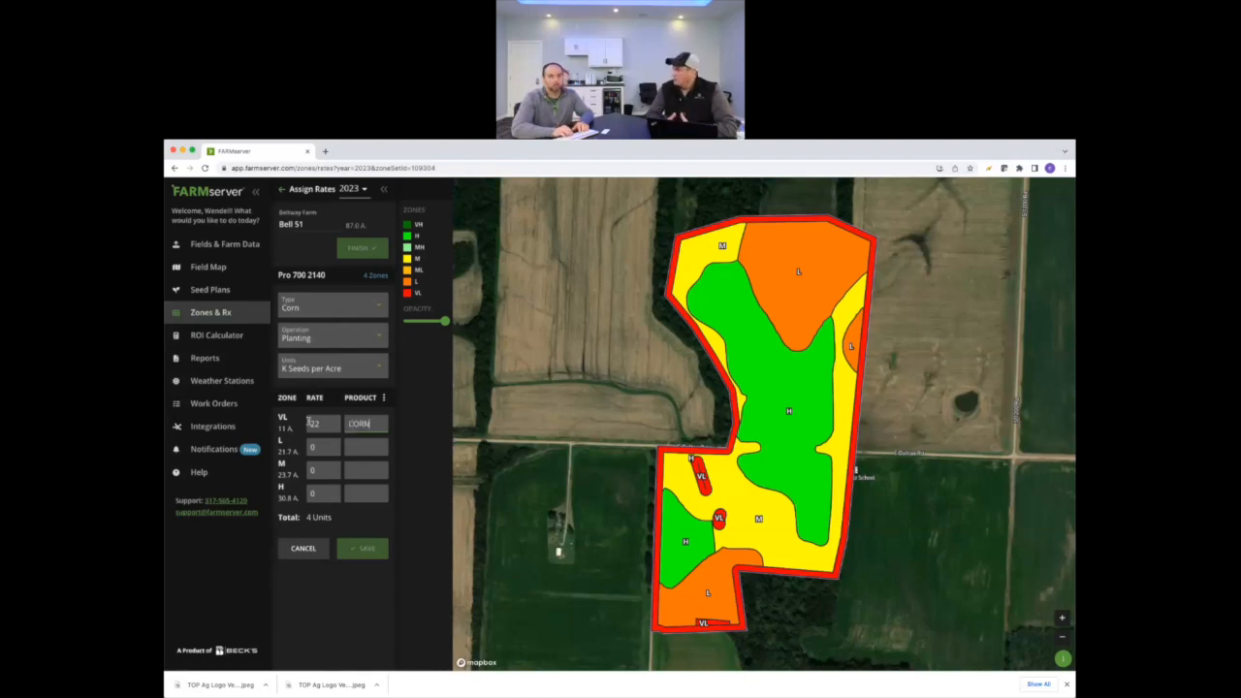
key("ctrl+a")
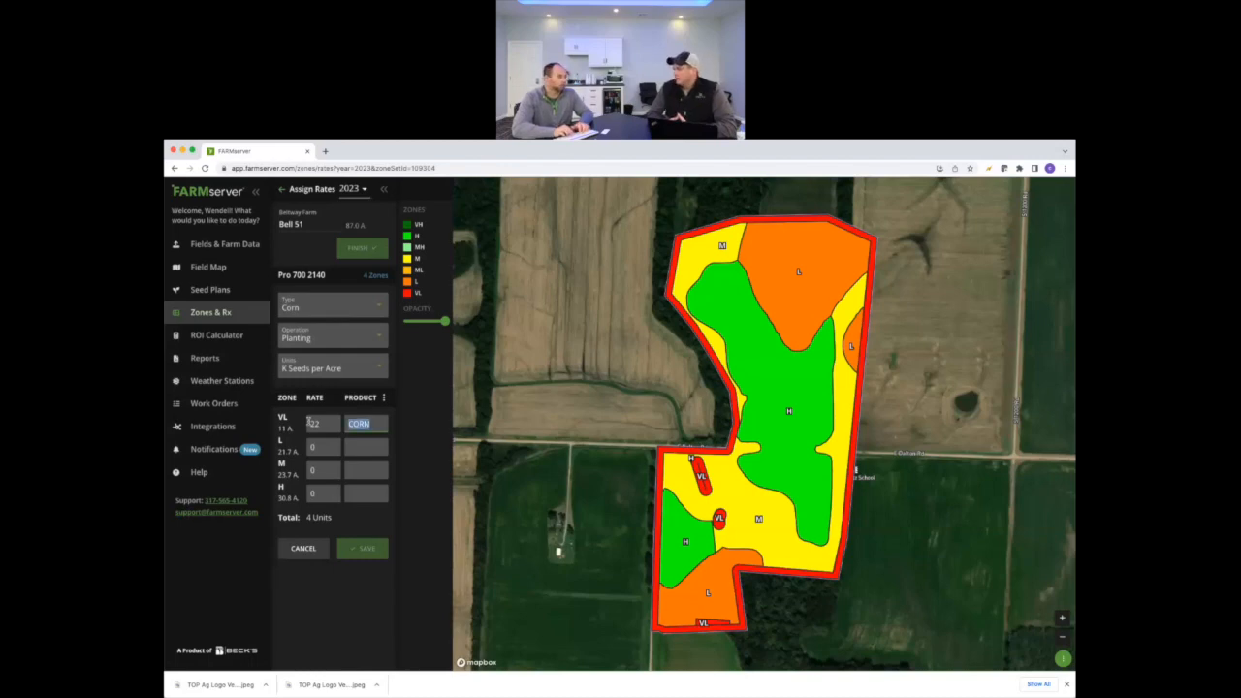
key("Tab")
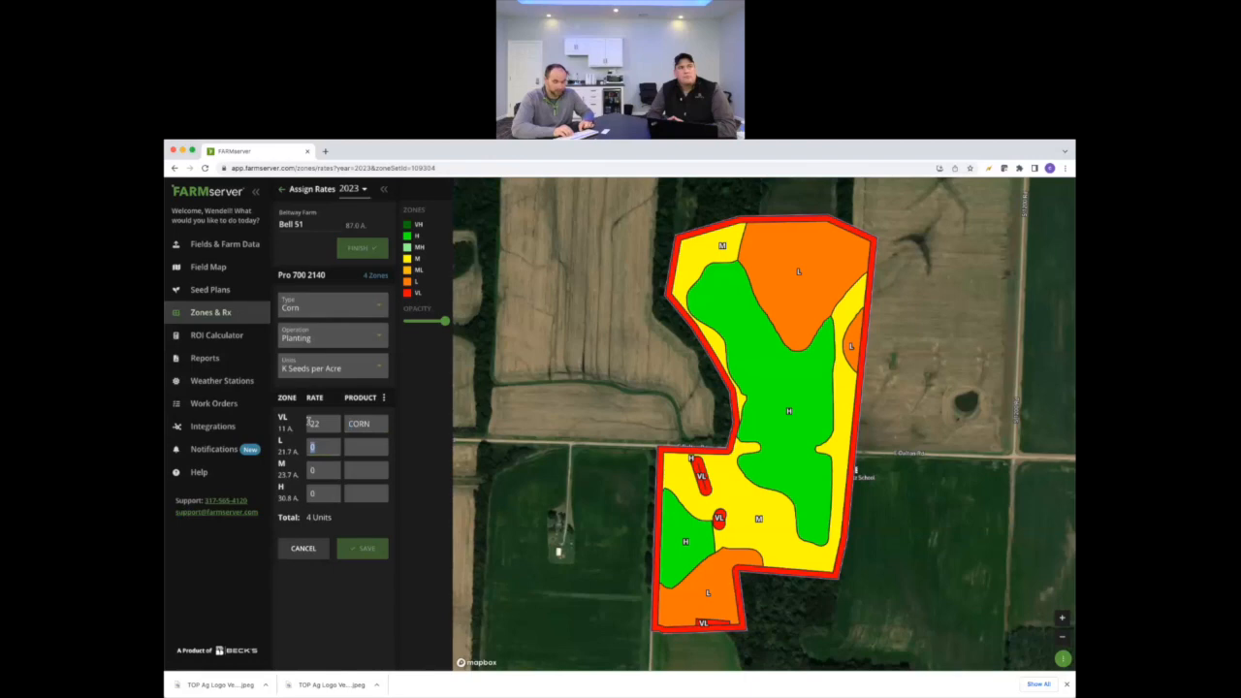
Set the rates to 30 for L, 32 for M and 34 for H, each with CORN as the product.
type("30")
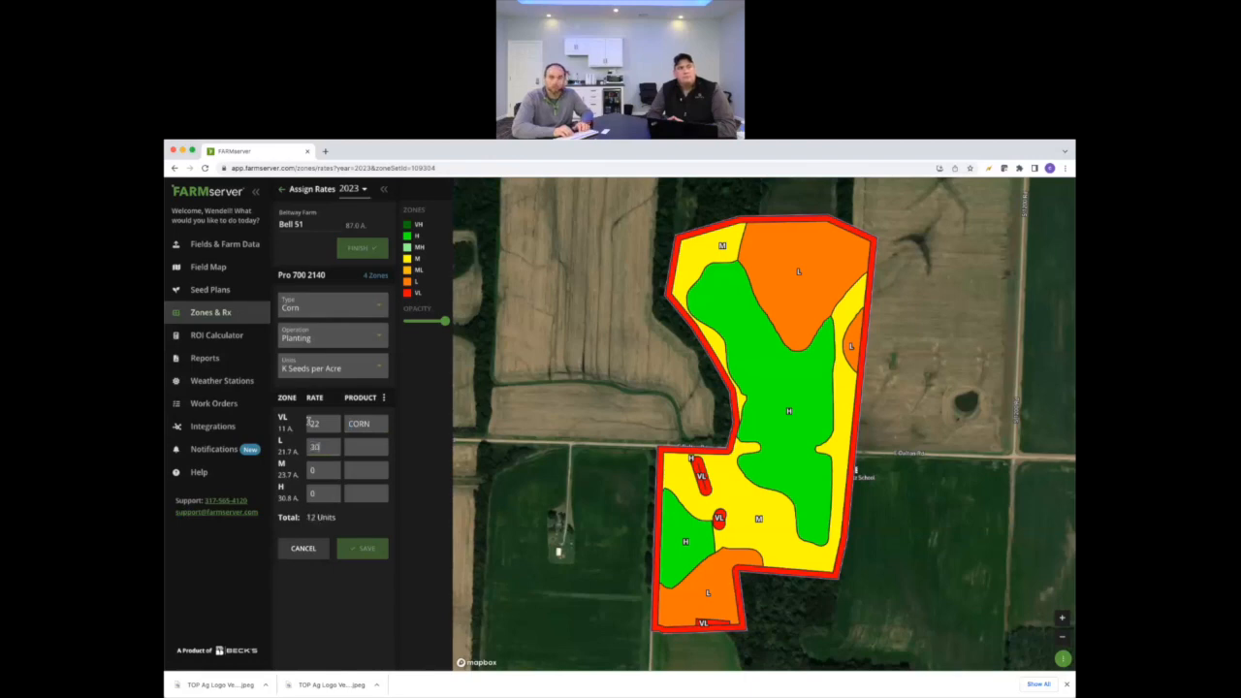
key("Tab")
type("32")
key("Tab")
type("34")
key("Tab")
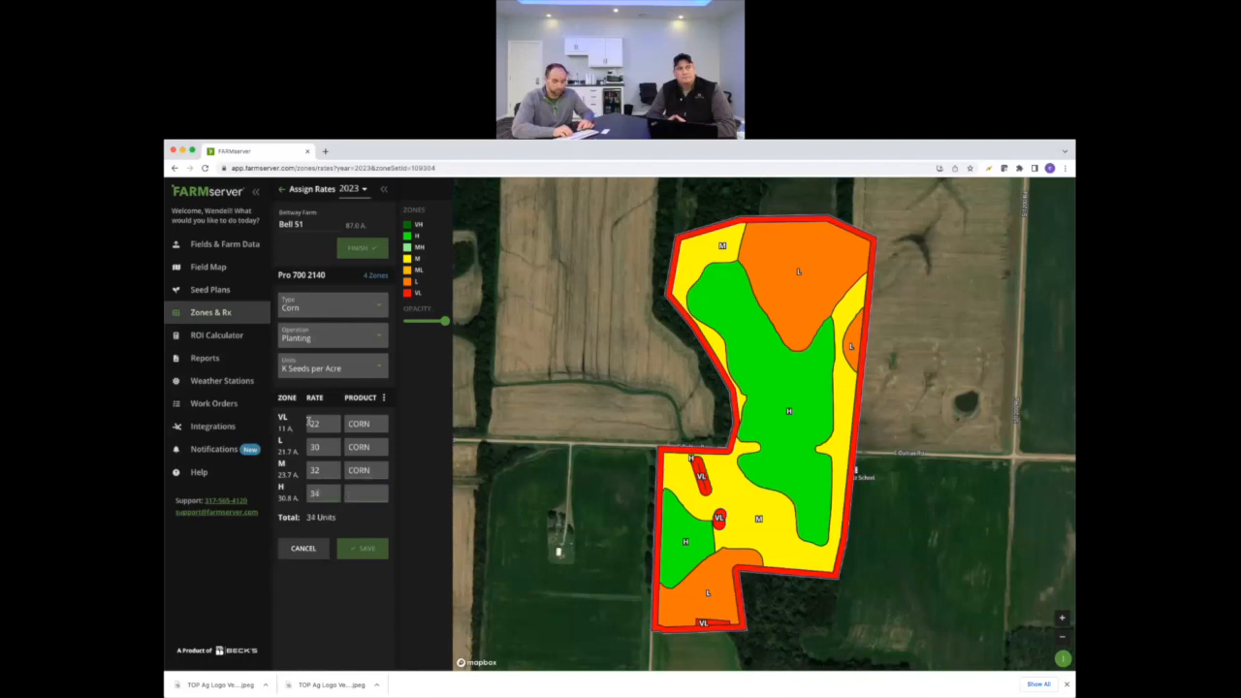
key("Tab")
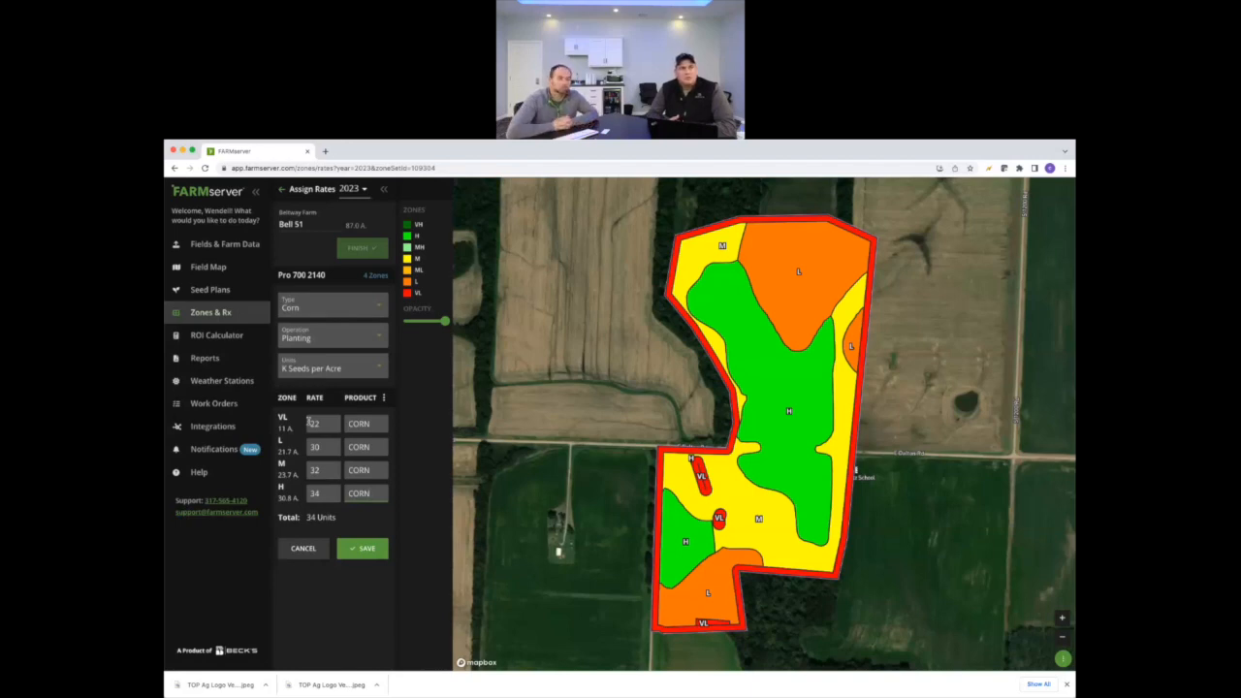
Clear the product from zones M and H and refill them by using the same product in all zones.
left_click(384, 397)
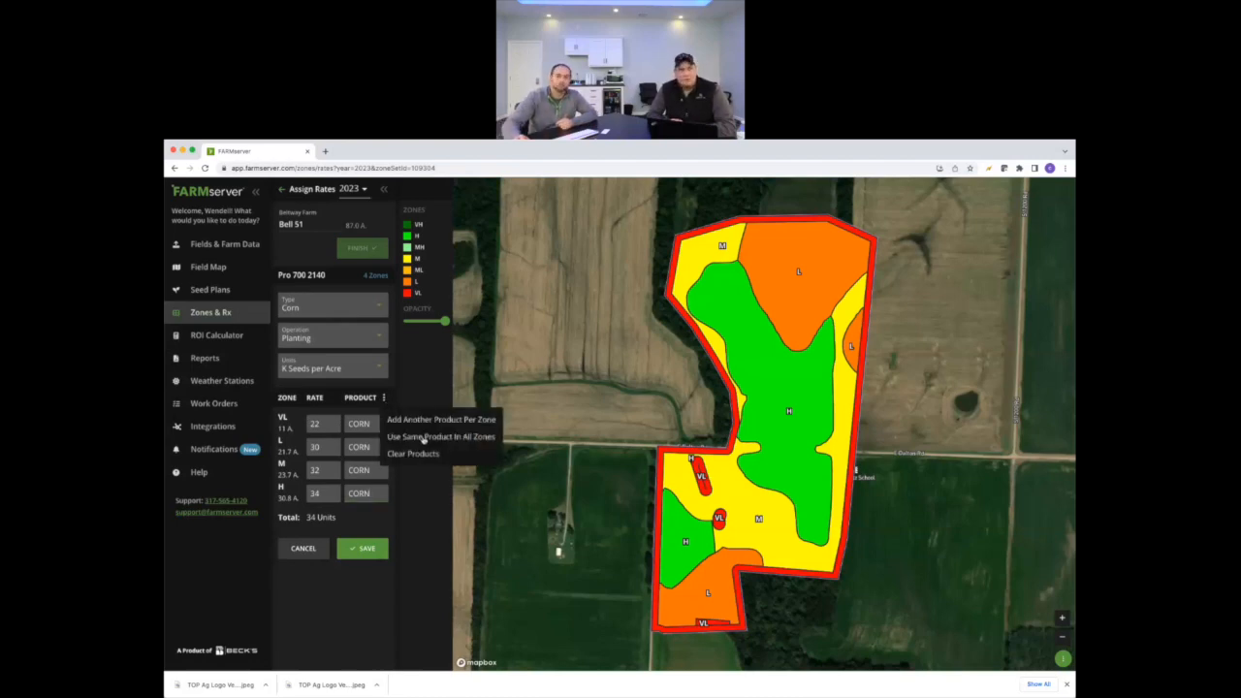
left_click(368, 506)
left_click_drag(374, 492, 346, 469)
key("BackSpace")
key("BackSpace")
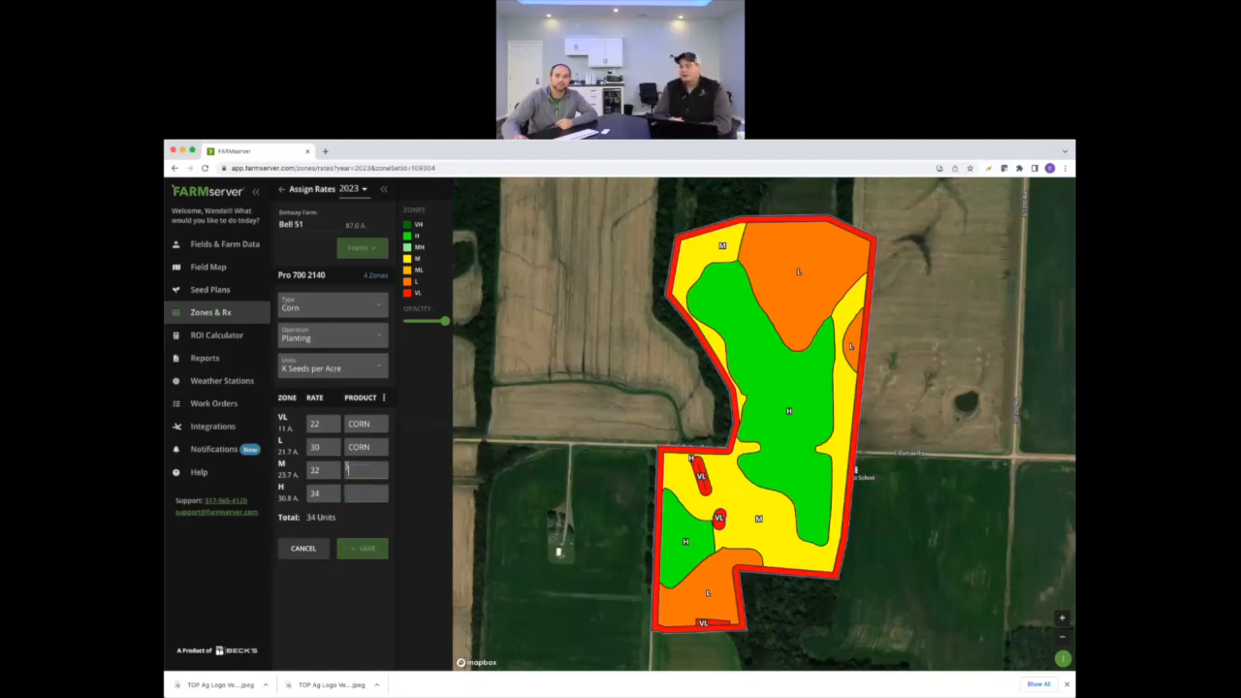
left_click(383, 397)
left_click(408, 441)
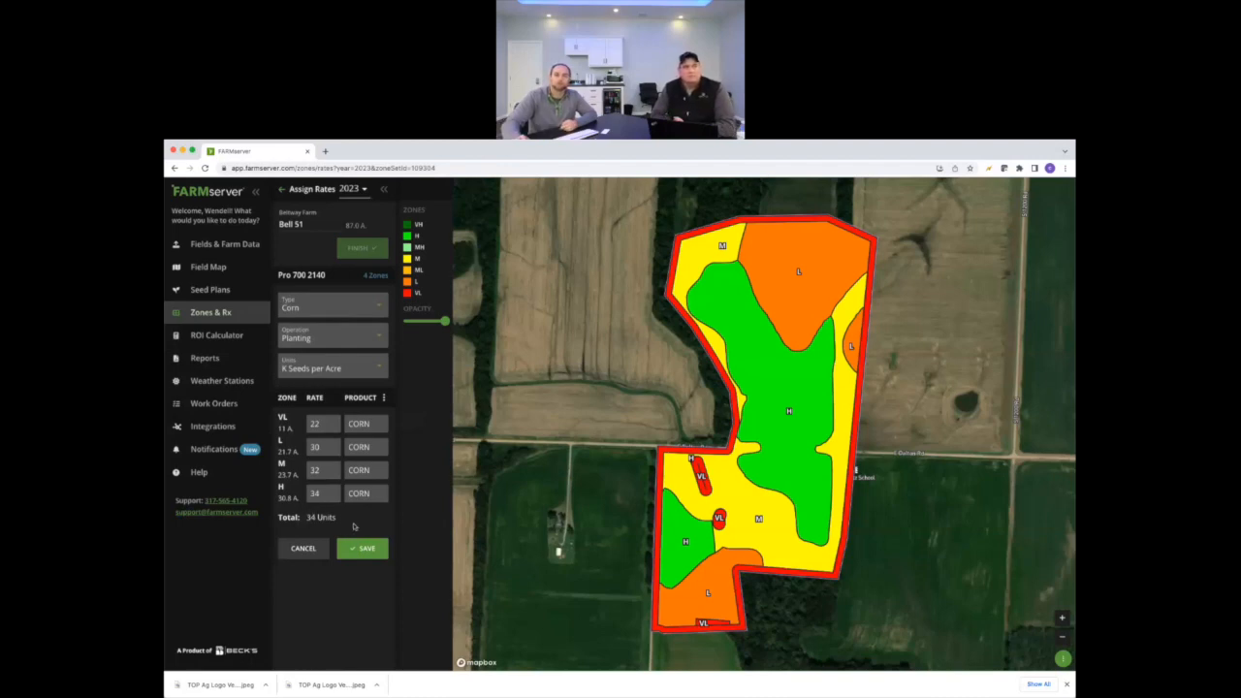
Save the Bell 51 planting rates and finish the rate assignment.
left_click(358, 547)
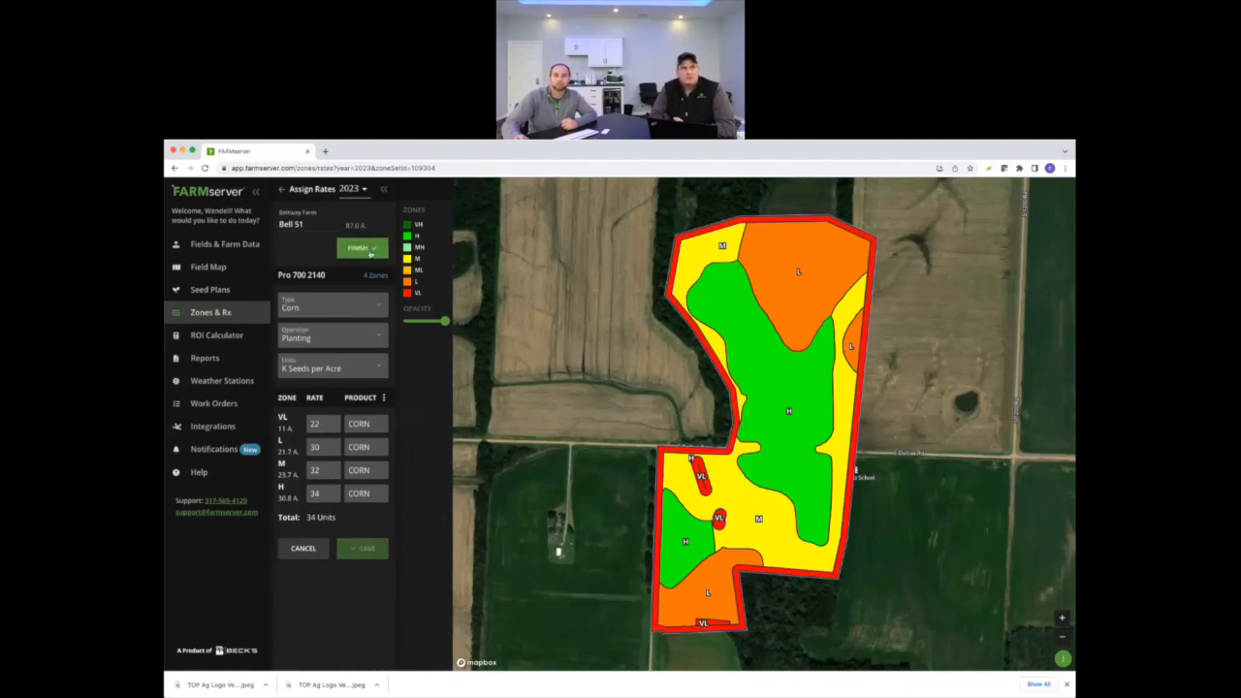
left_click(359, 249)
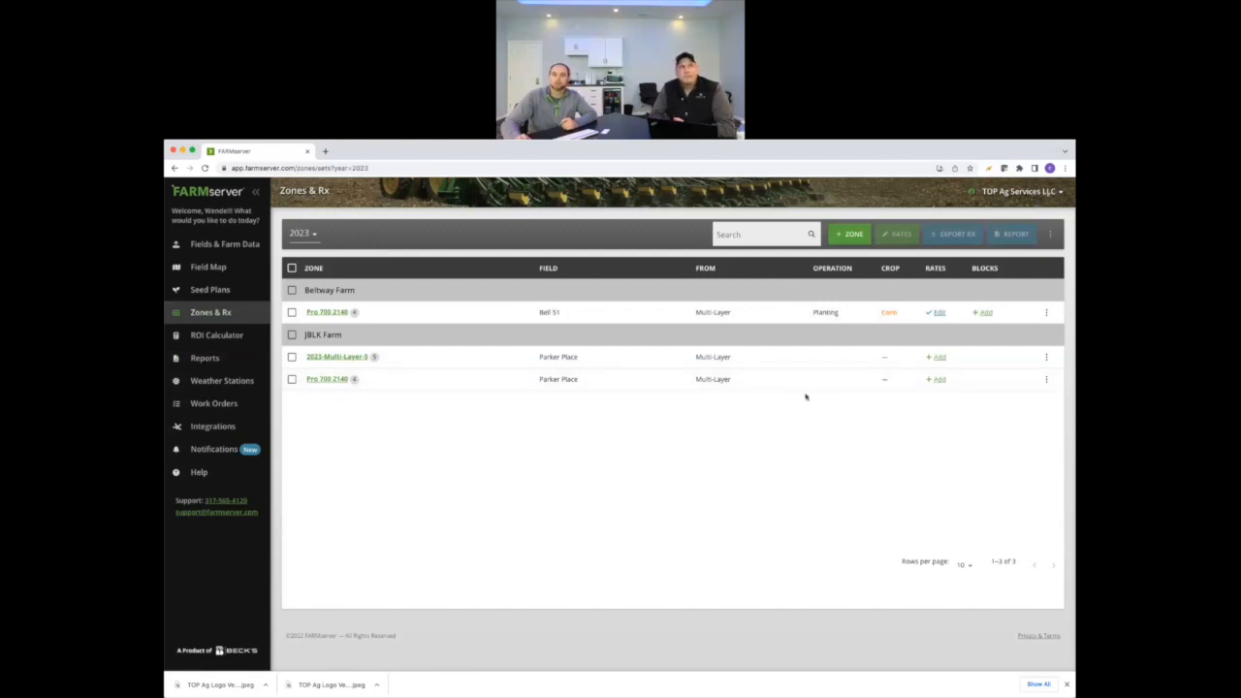
Start assigning rates to the Parker Place Pro 700 2140 zones, with type Corn, operation Planting and units K Seeds per Acre.
left_click(939, 379)
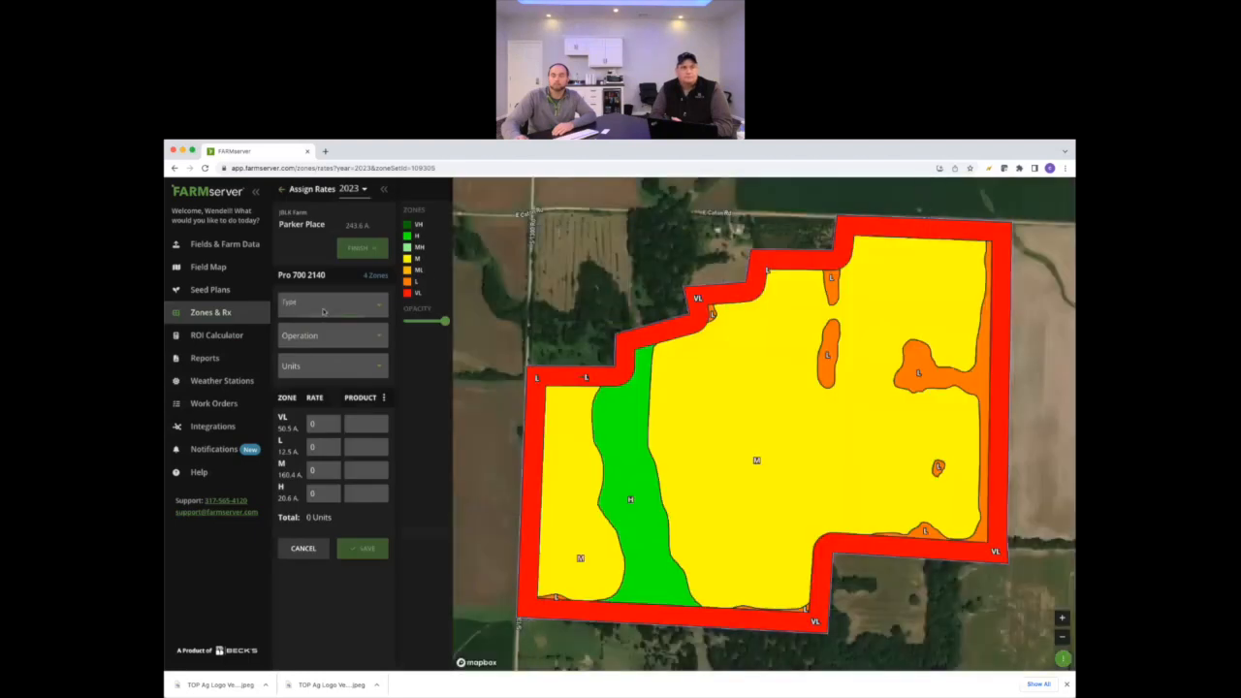
left_click(324, 308)
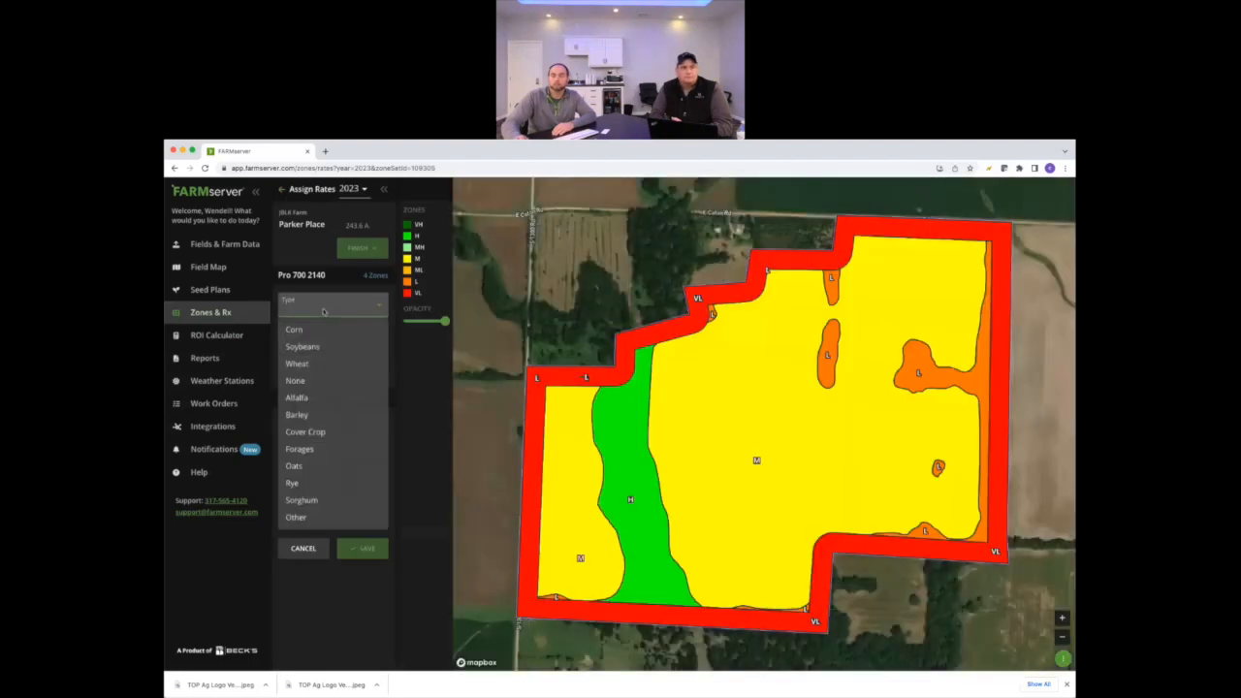
left_click(298, 329)
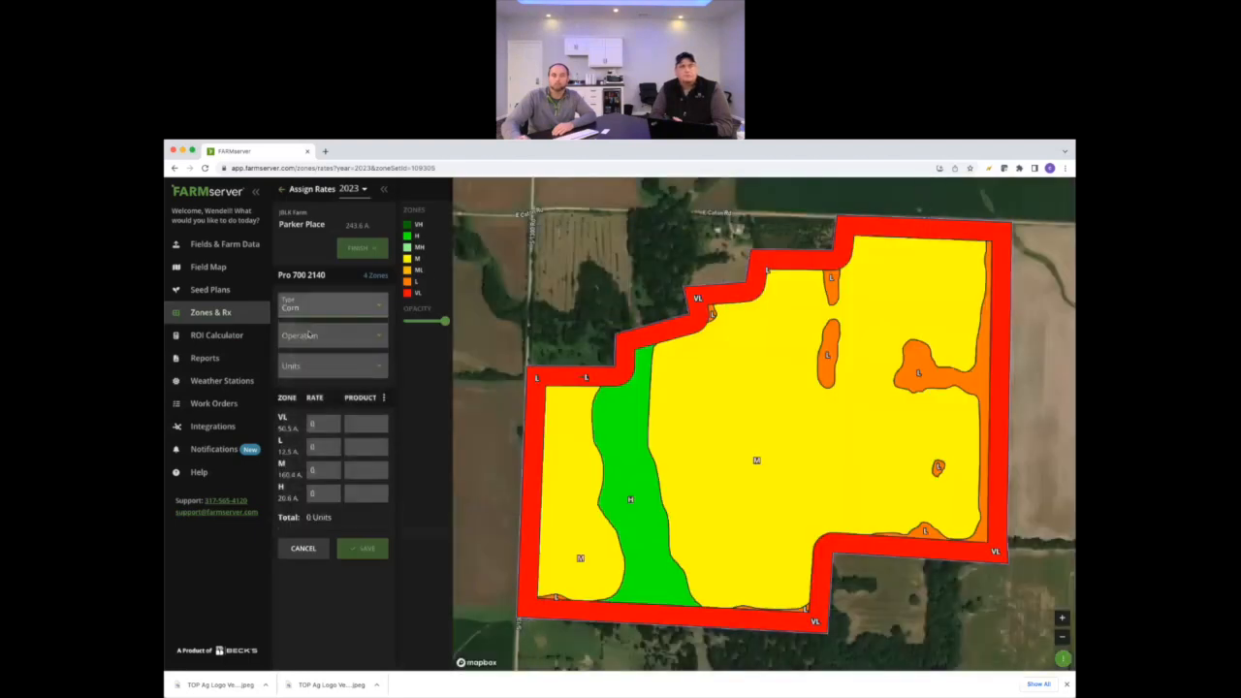
left_click(309, 335)
left_click(296, 400)
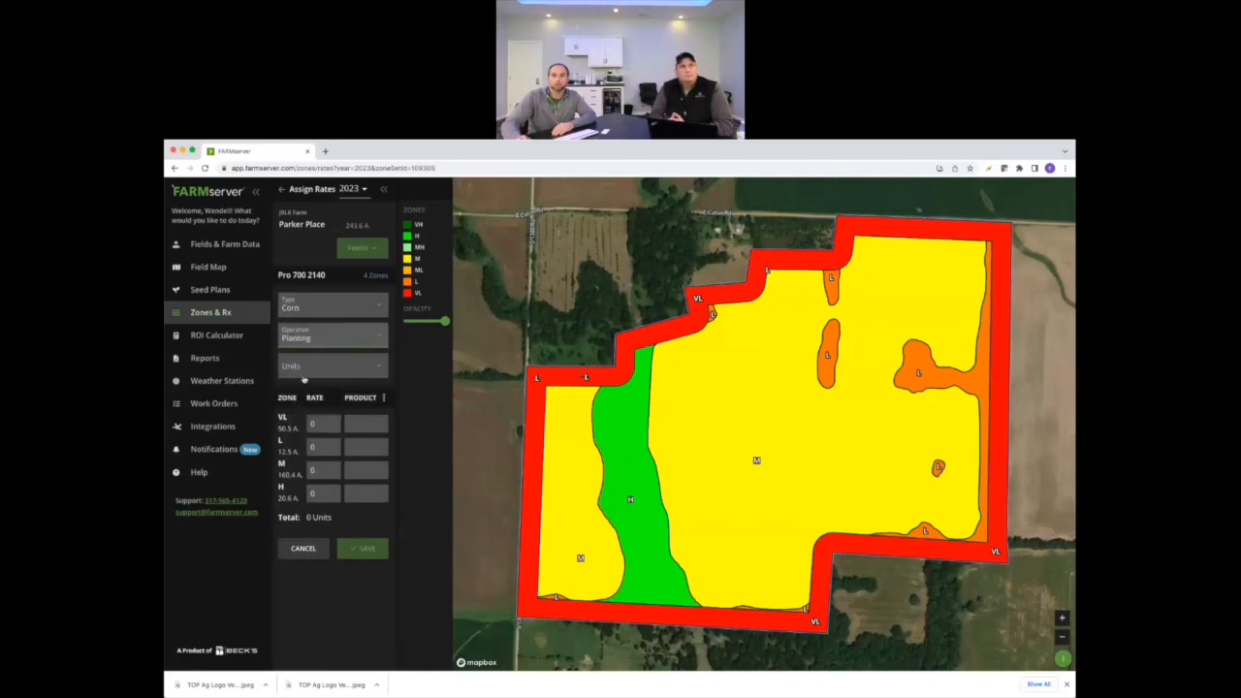
left_click(306, 368)
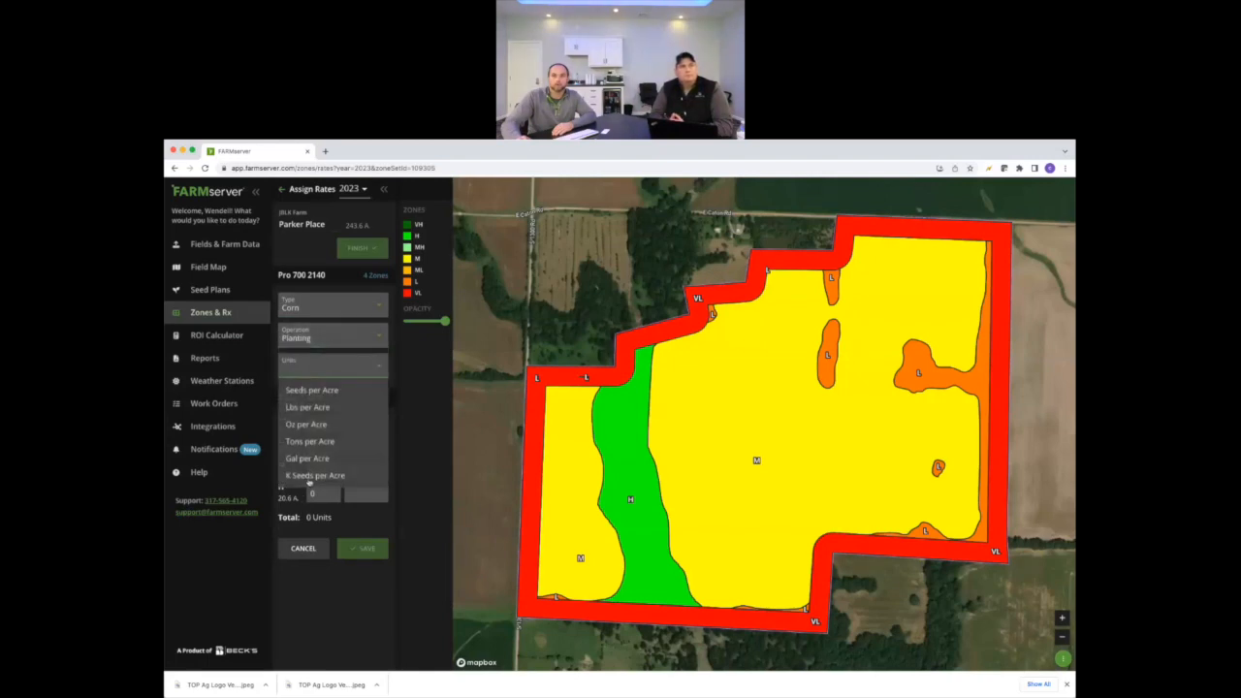
left_click(310, 476)
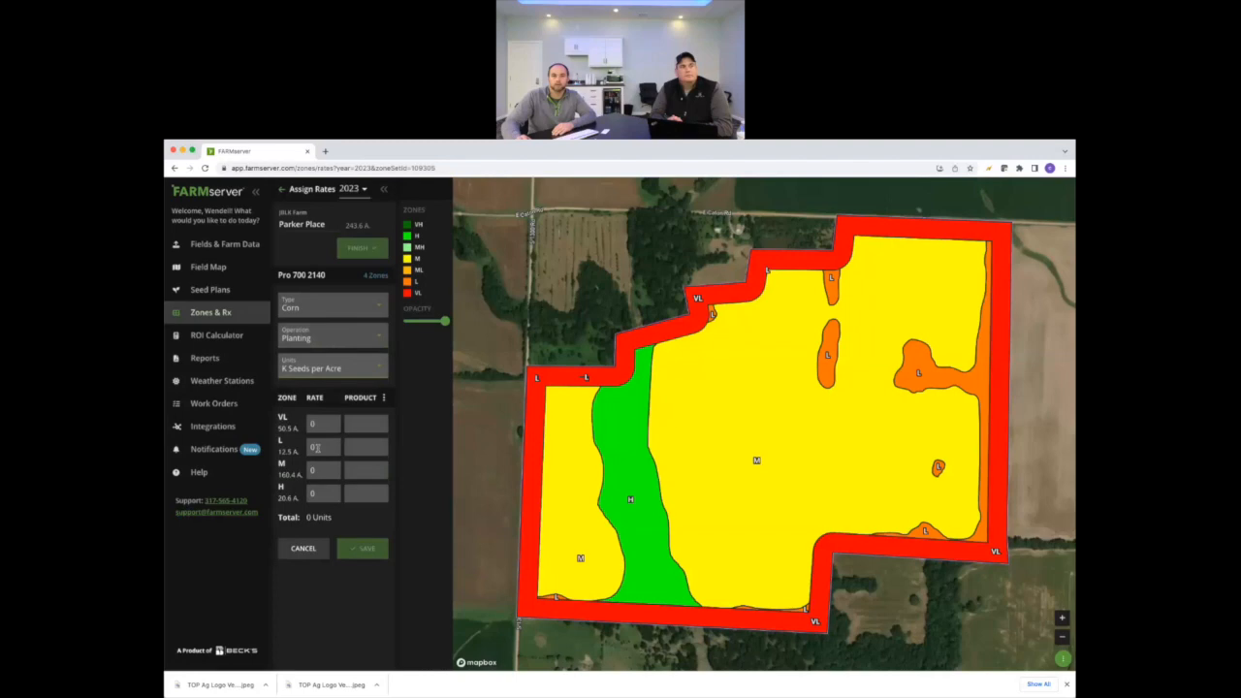
Set the VL zone's rate to 25 with product CORN, and use that product in all zones.
left_click_drag(323, 422, 301, 424)
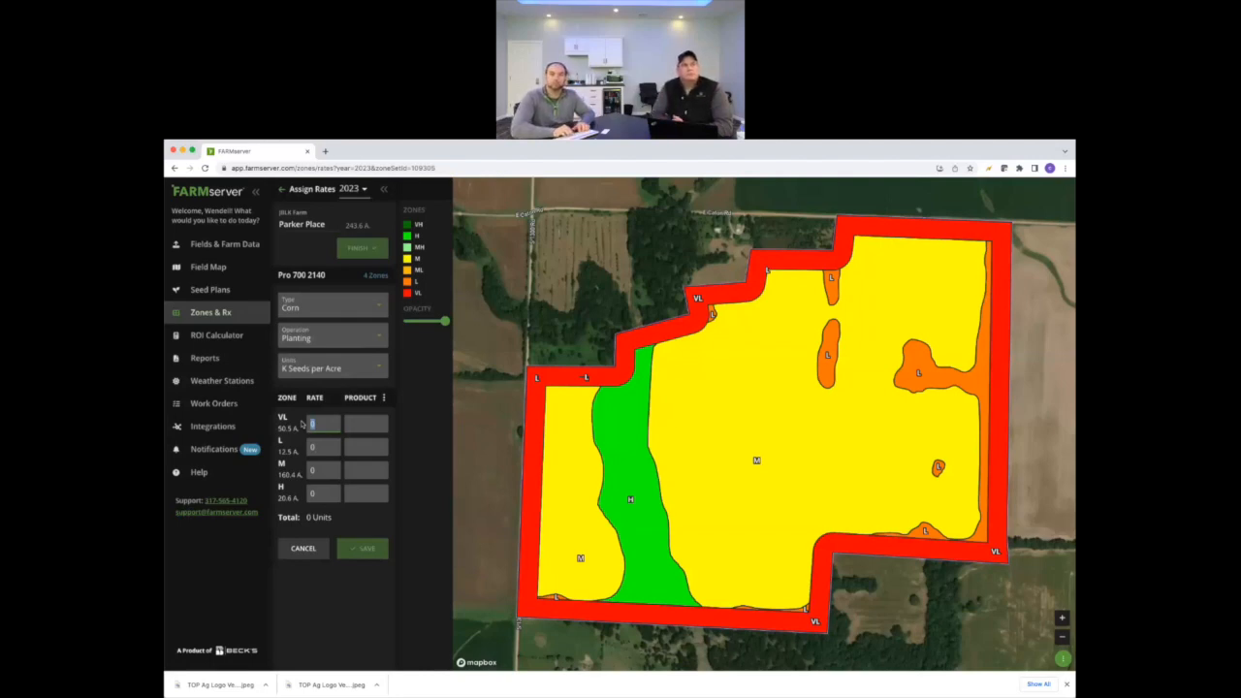
type("25")
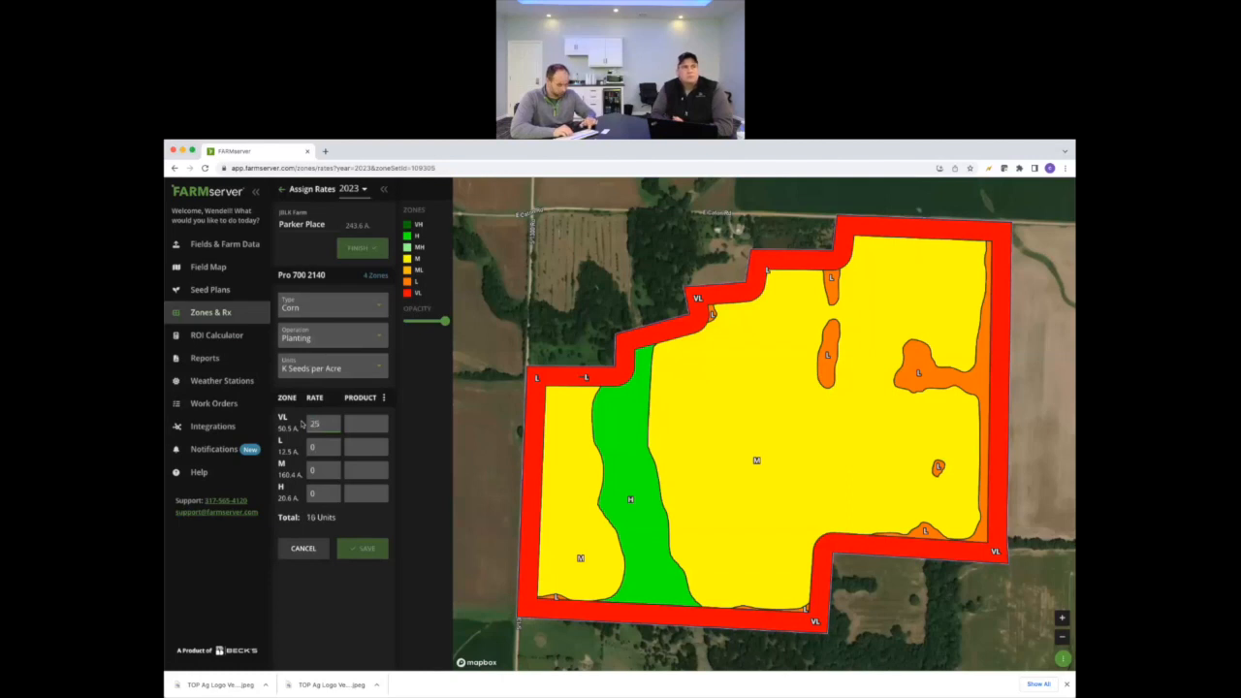
type("CORN")
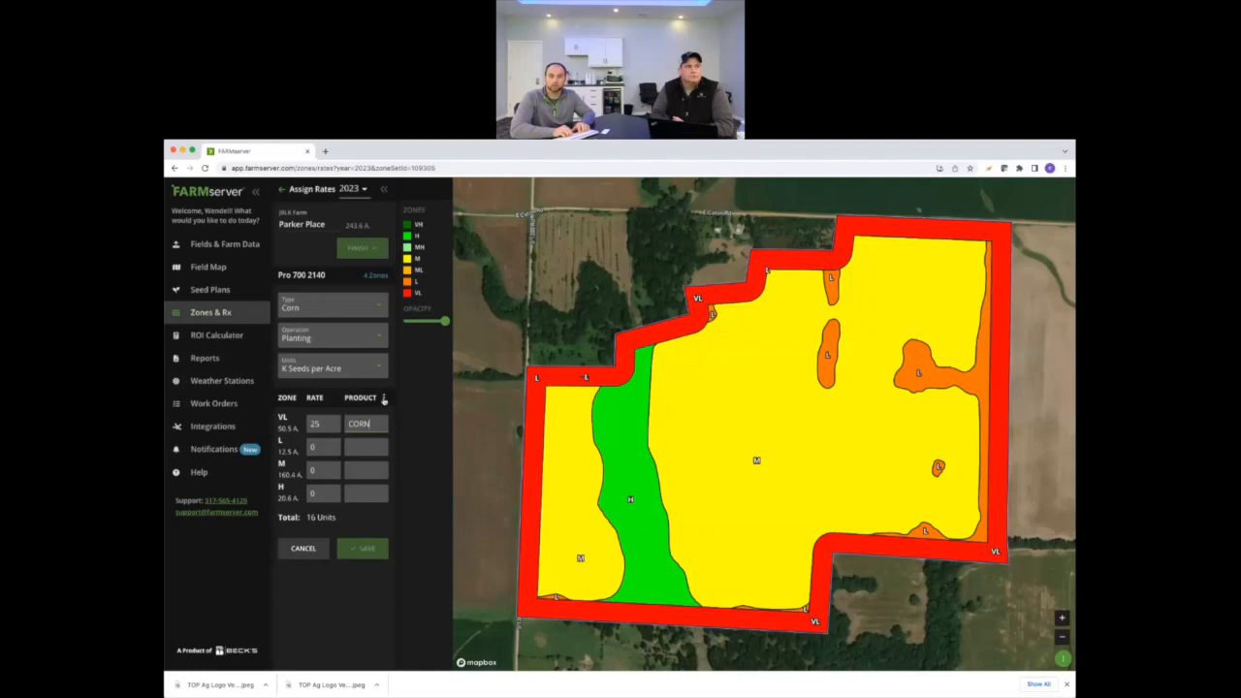
left_click(383, 398)
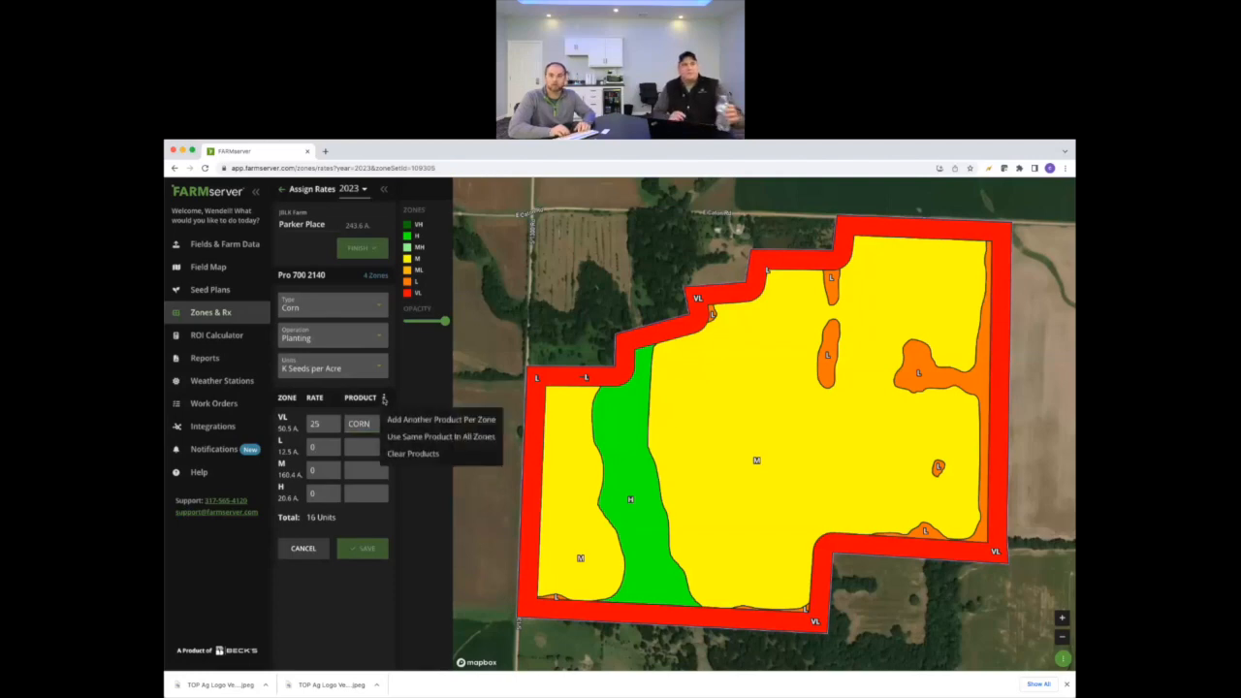
left_click(426, 437)
Set the Parker Place rates for zones L, M and H to 33 each.
left_click_drag(318, 446, 307, 448)
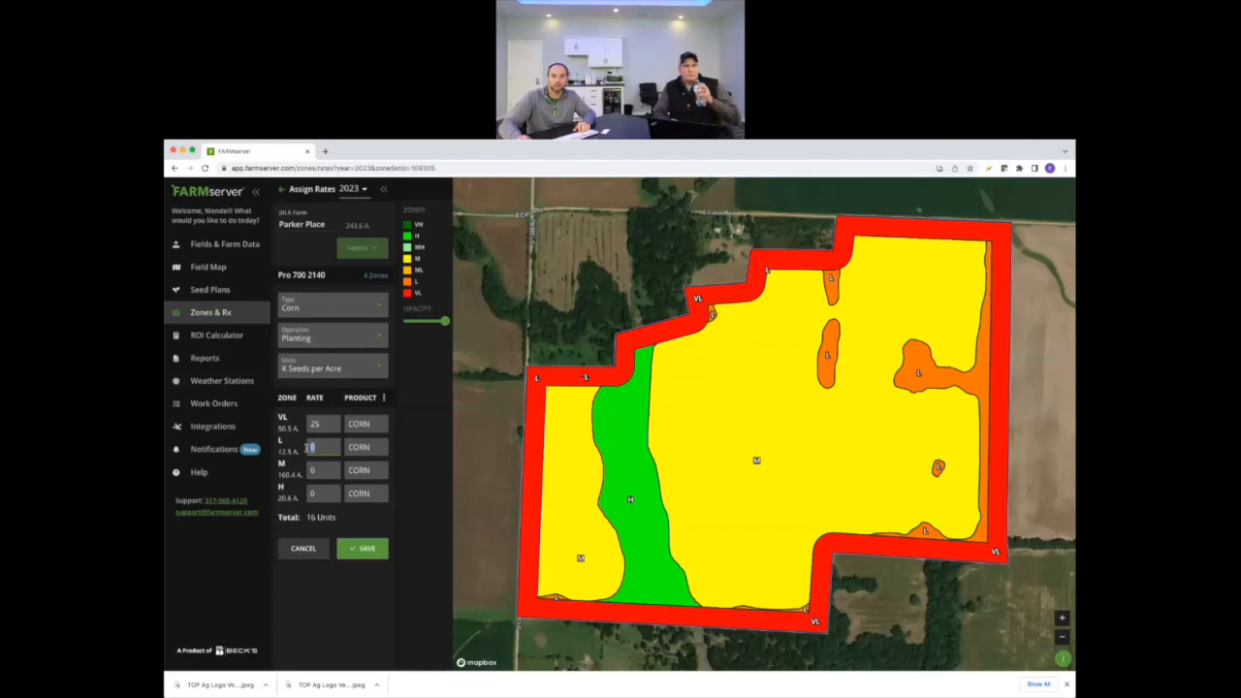
type("33")
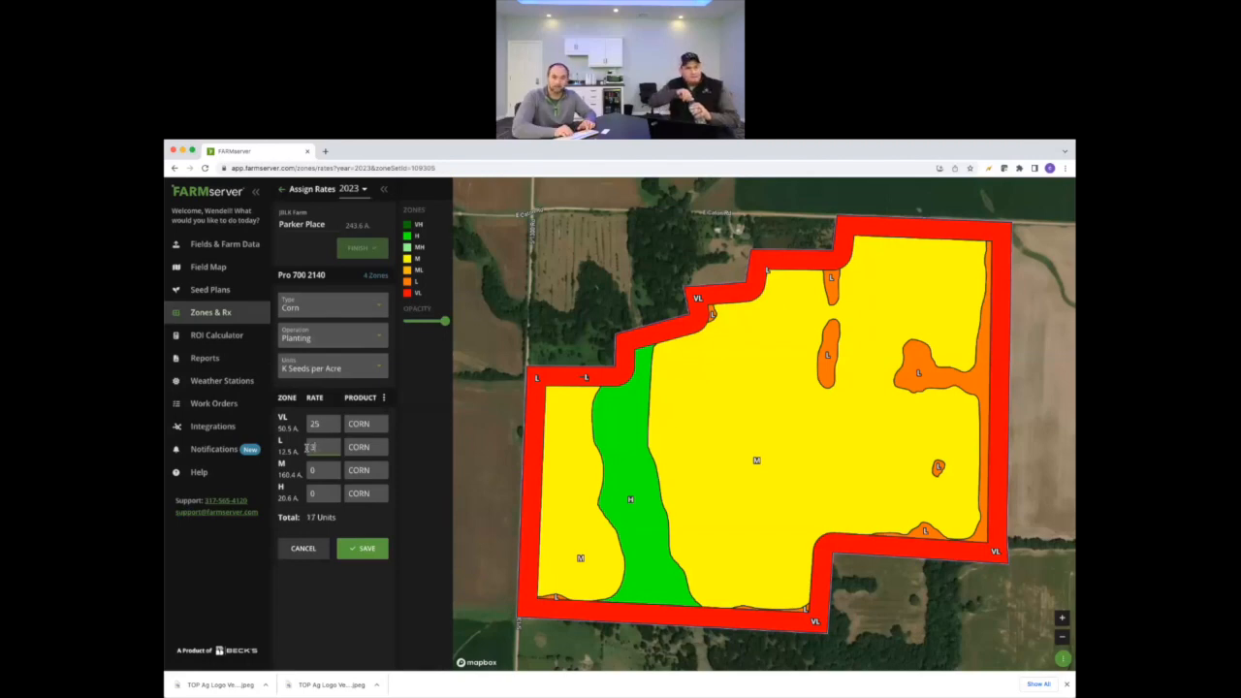
type("3")
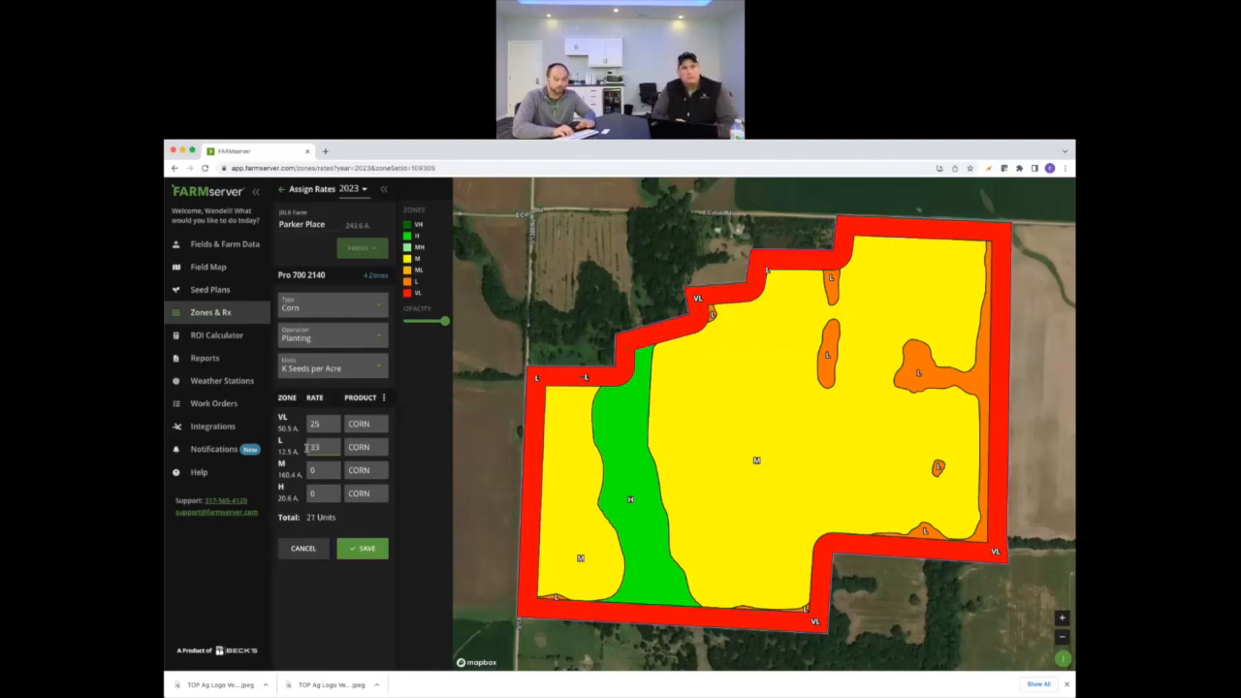
key("Tab")
type("33")
key("Tab")
key("Tab")
type("33")
key("Tab")
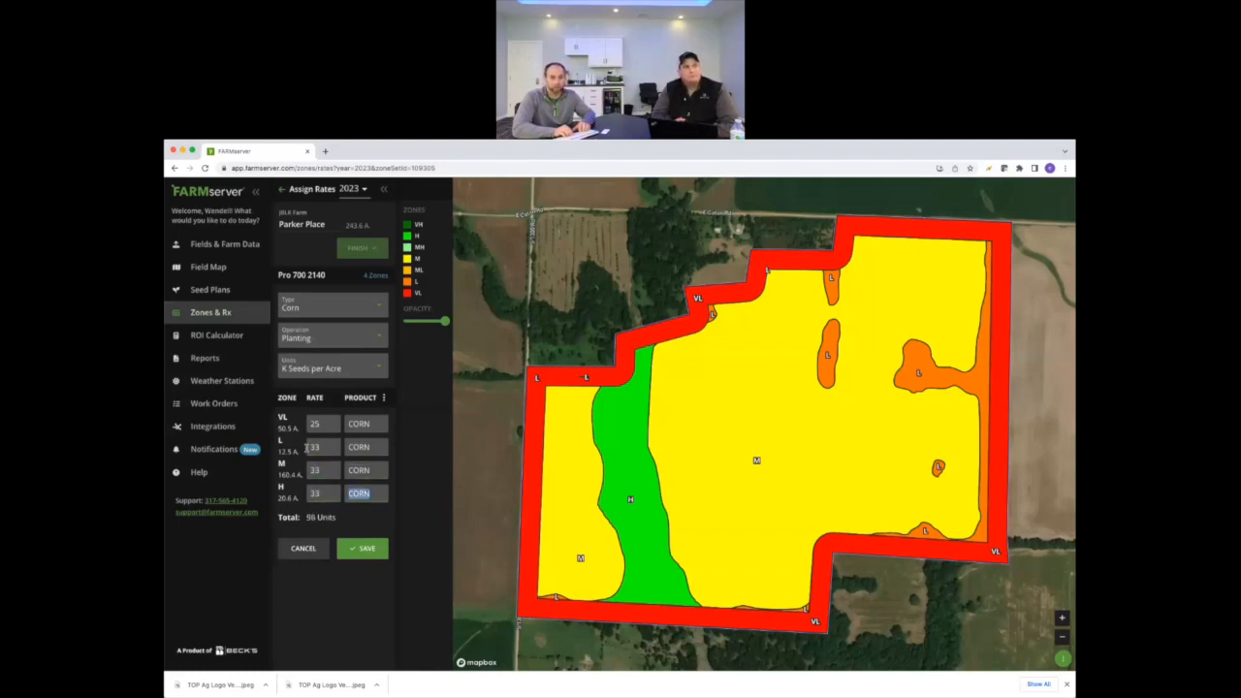
Save the Parker Place planting rates and finish the rate assignment.
left_click(365, 556)
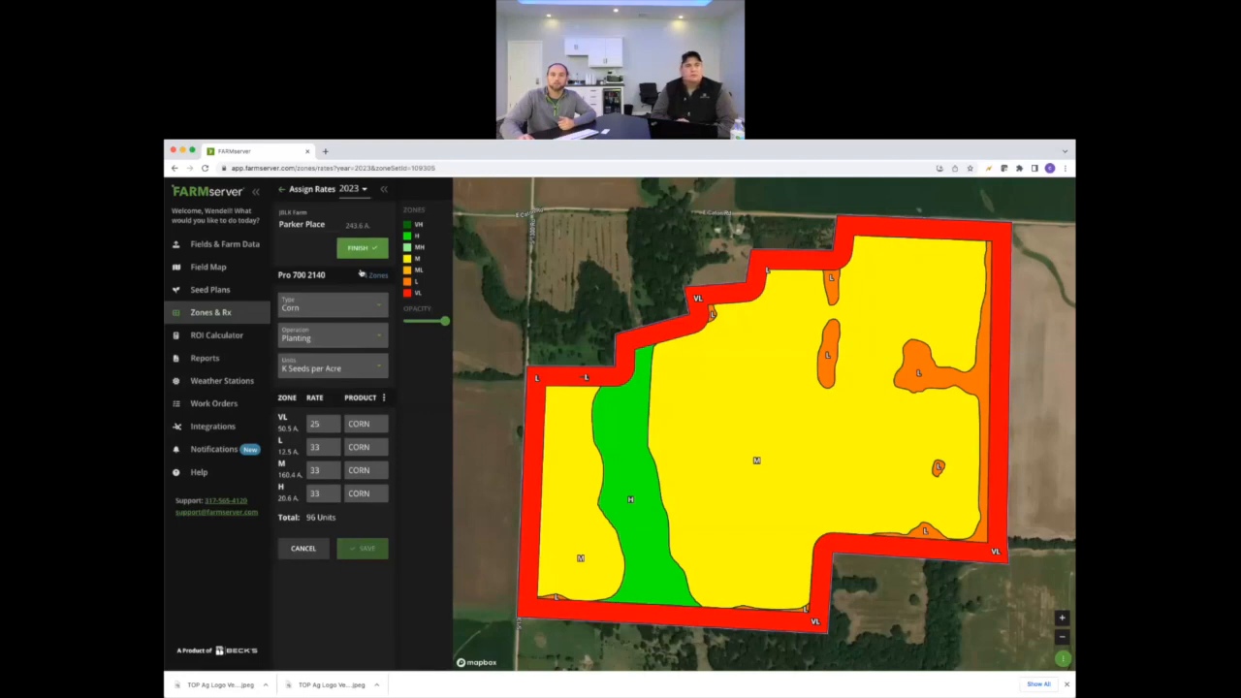
left_click(361, 248)
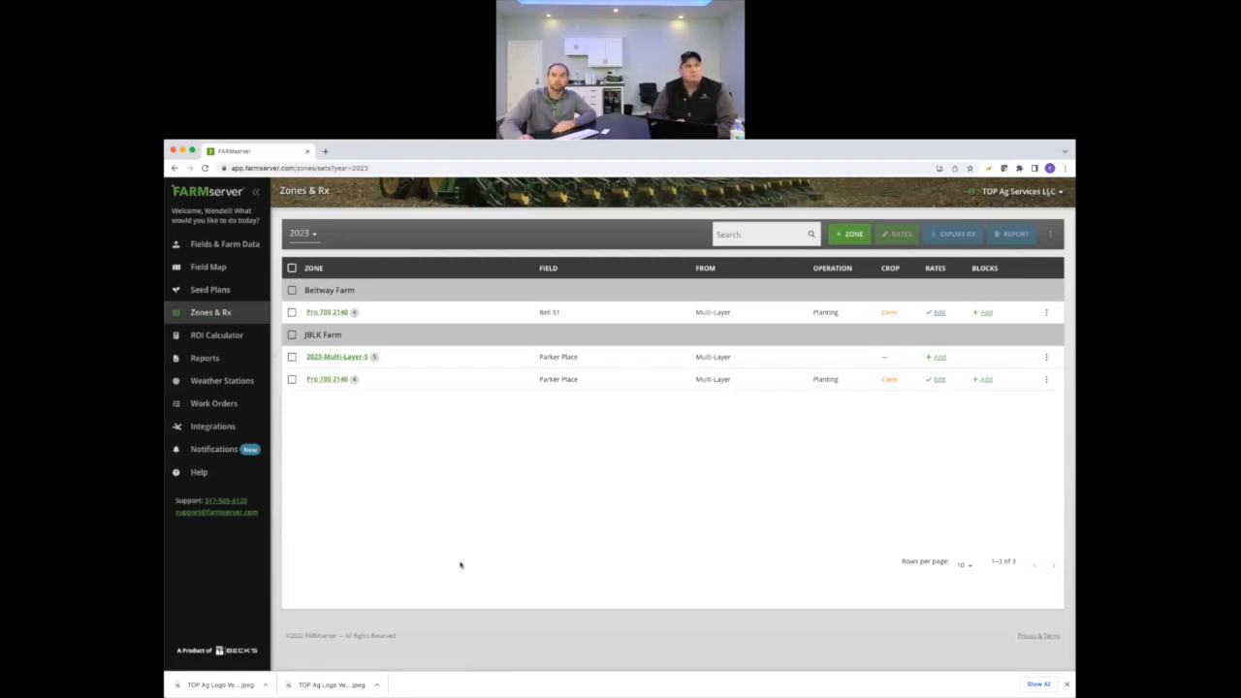
Start adding test blocks to the Parker Place Pro 700 2140 zones, with the four-block type, 1/4 acre size and 2° rotation.
left_click(985, 380)
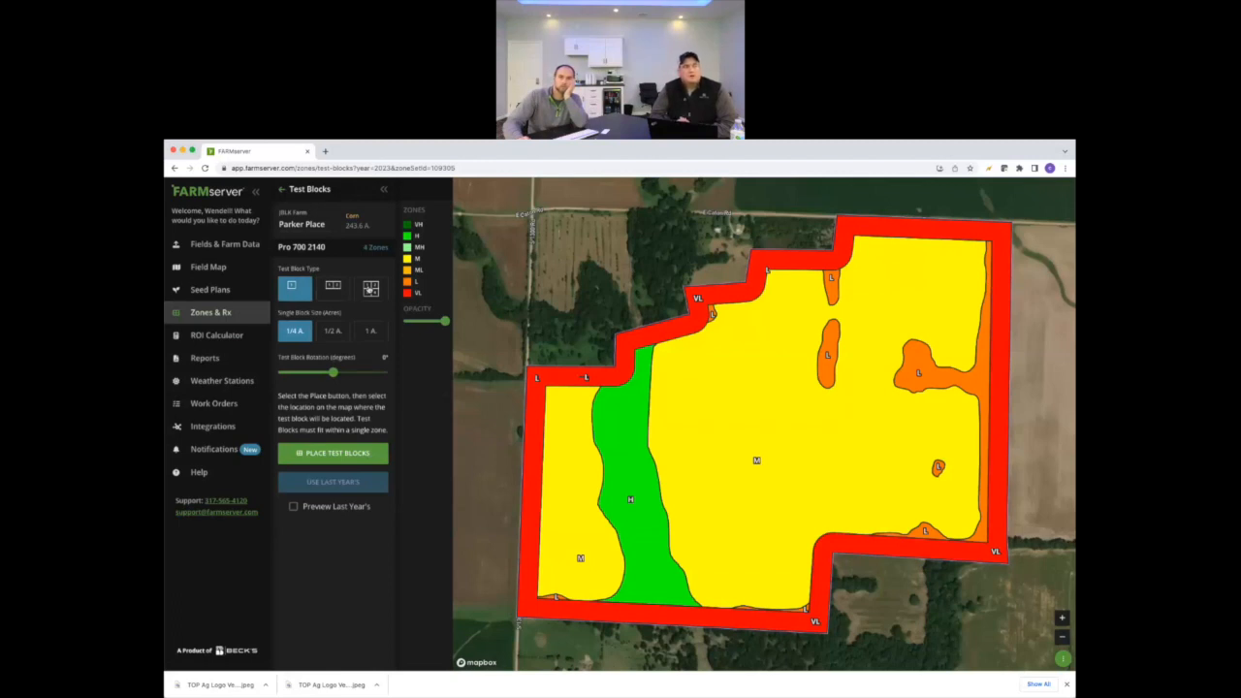
left_click(369, 288)
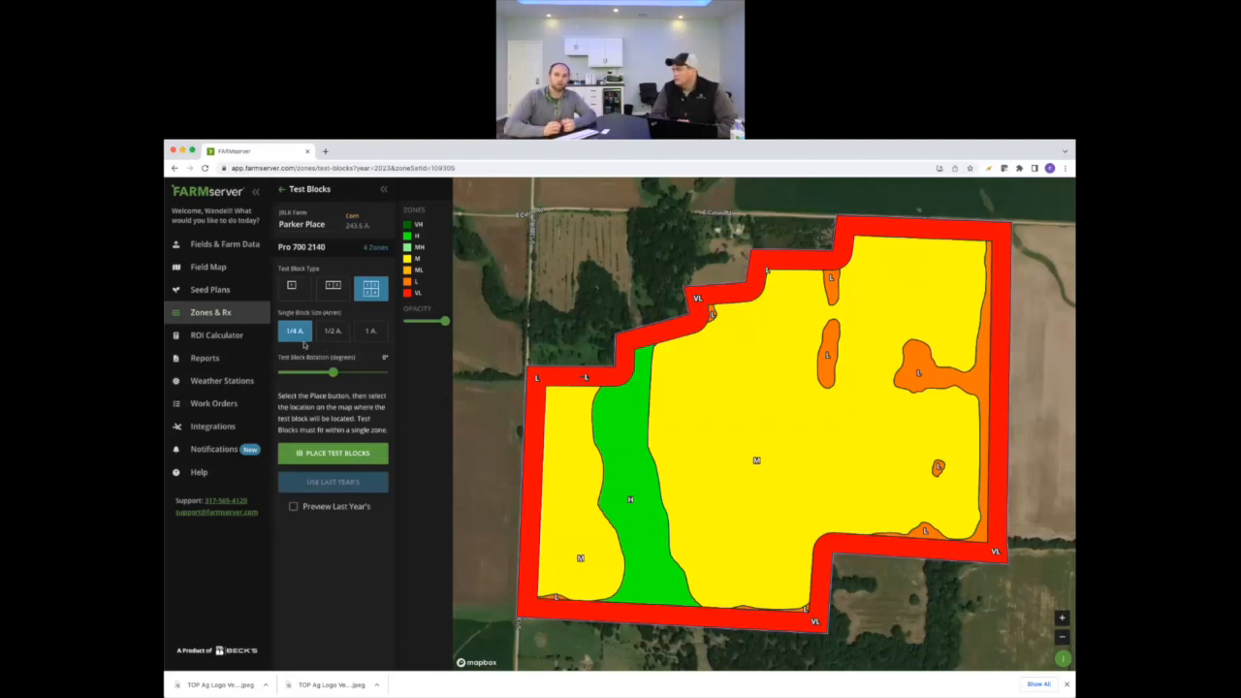
mouse_move(335, 377)
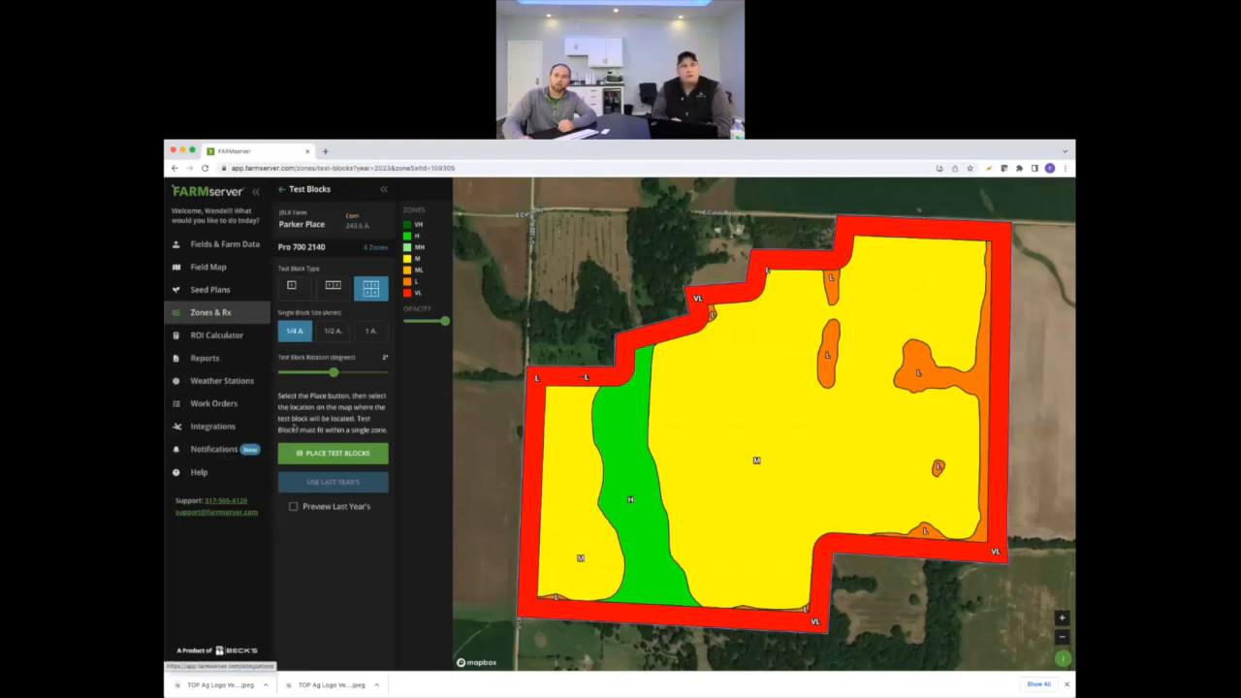
Lower the zone opacity and place four-block test sets in central zone M, southern zone H and northeastern zone M.
left_click(338, 454)
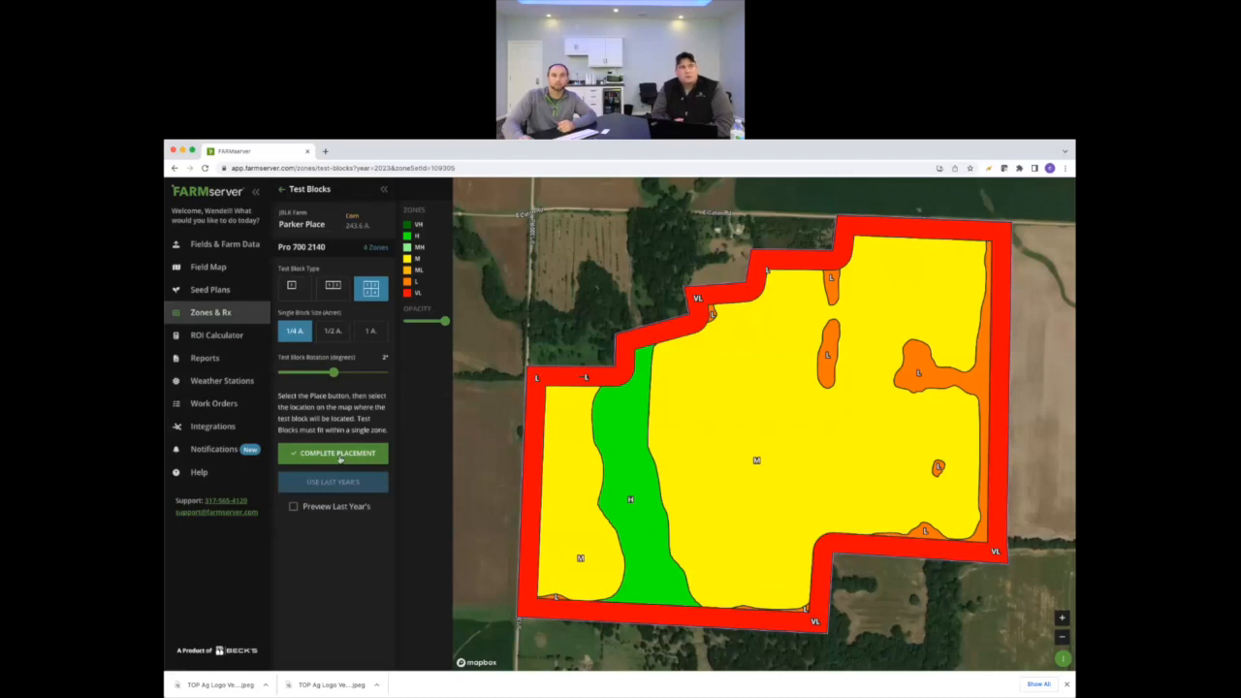
mouse_move(449, 324)
left_click_drag(442, 323, 415, 321)
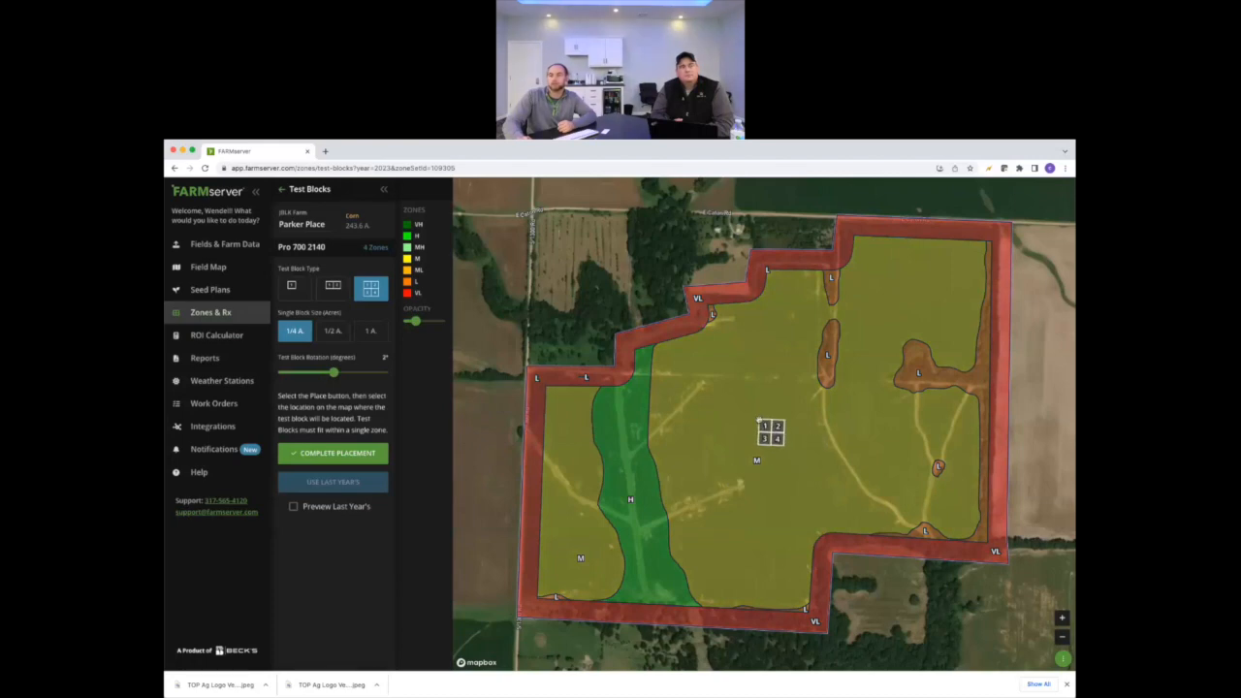
left_click(759, 421)
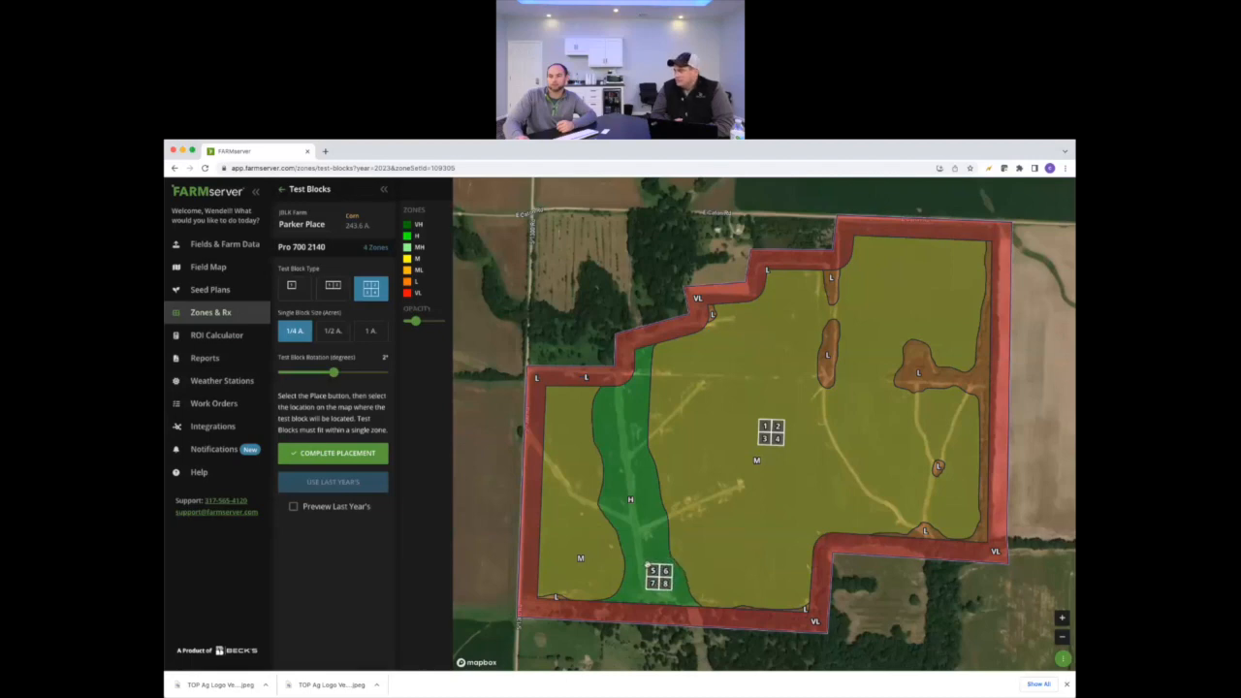
left_click(647, 565)
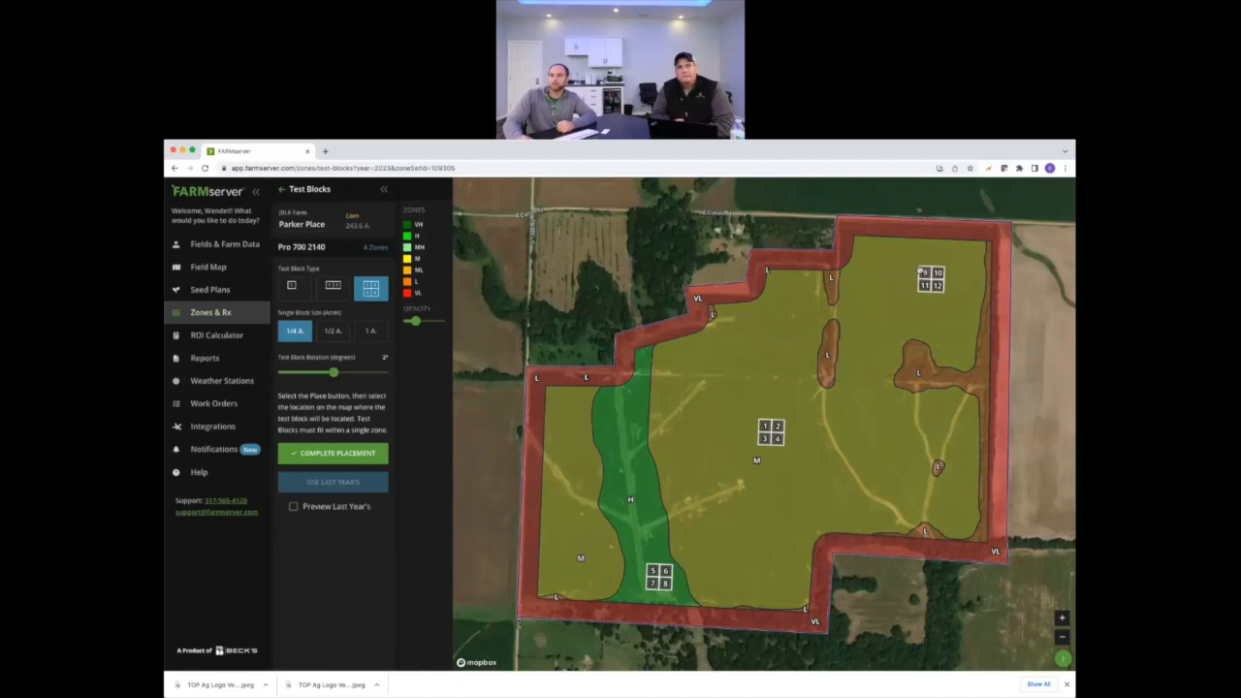
left_click(924, 280)
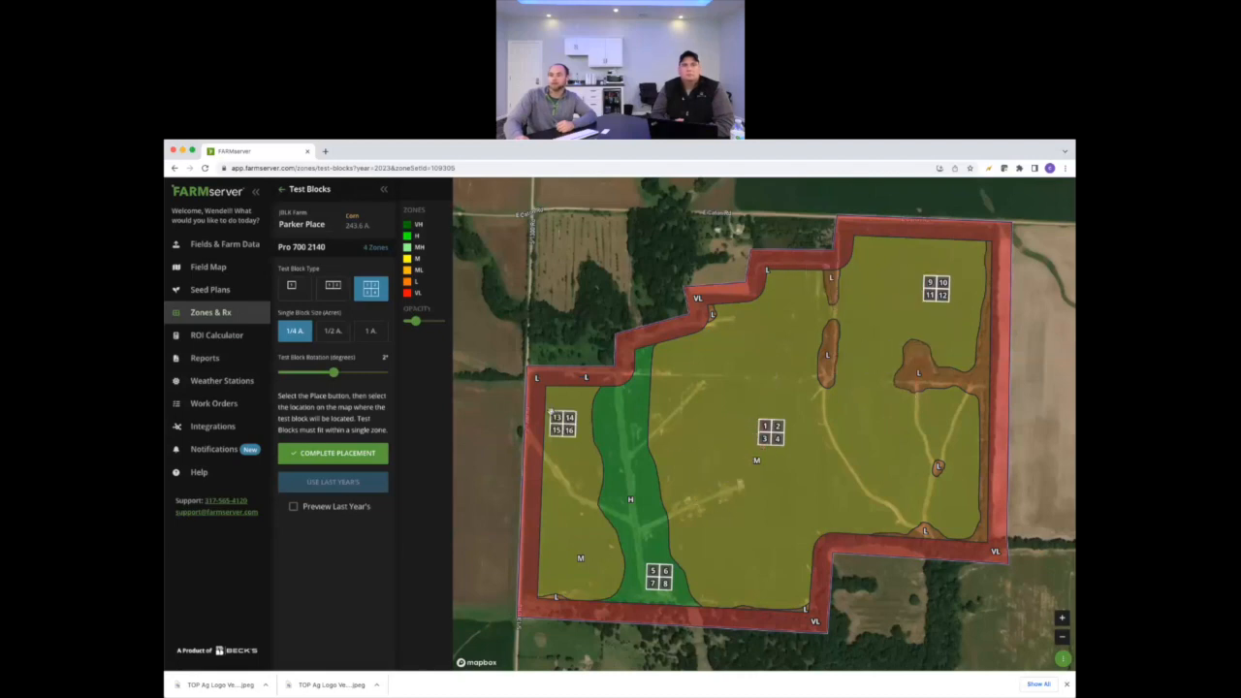
Preview last year's test blocks, hide them again and complete the block placement.
left_click(293, 507)
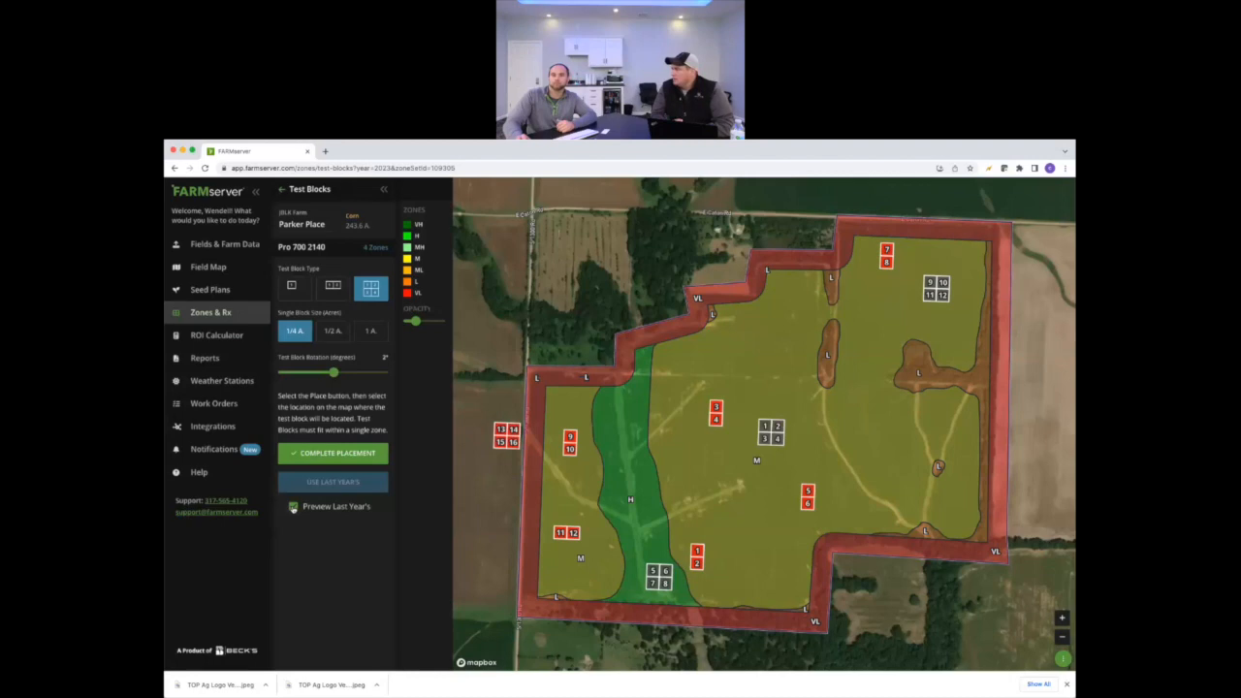
left_click(293, 506)
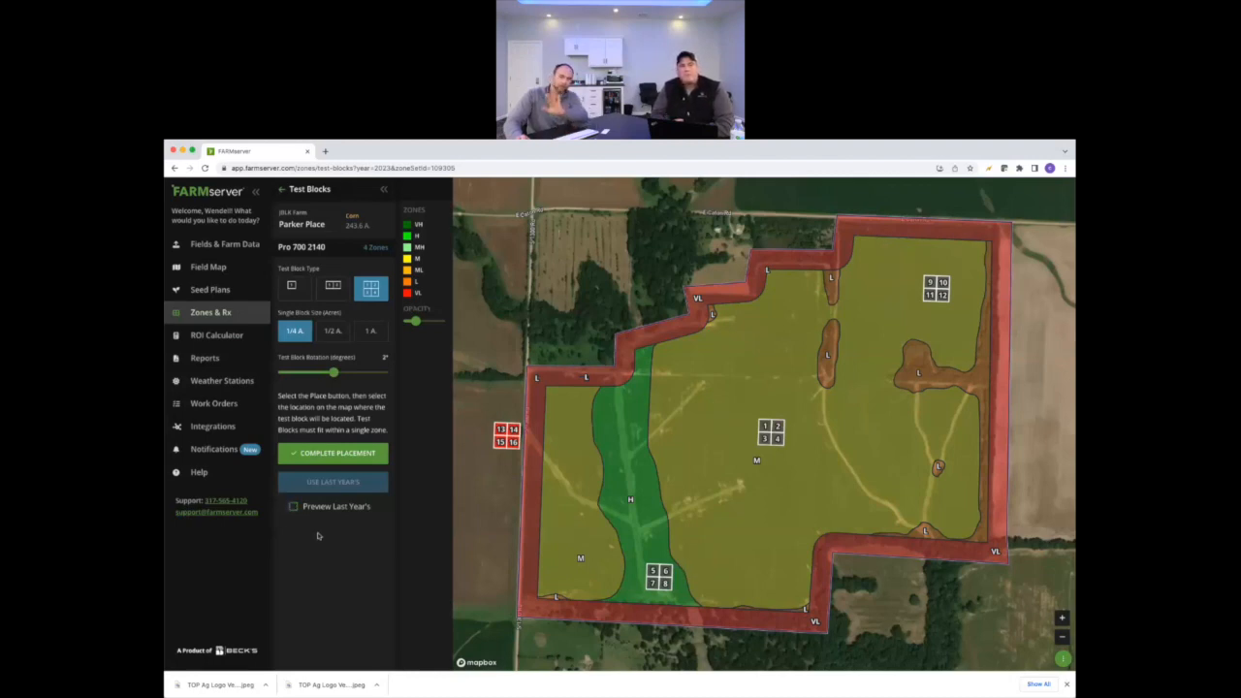
left_click(335, 453)
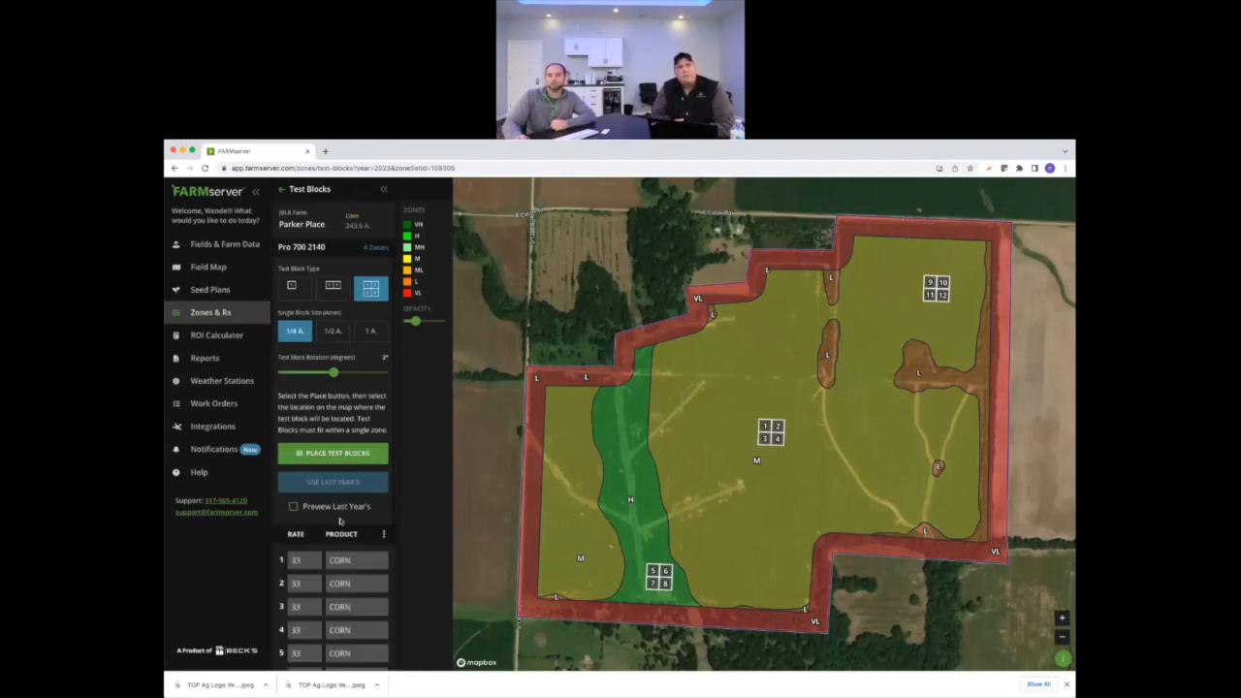
Set the rates of test blocks 1, 2 and 4 to 29, 31 and 35.
scroll(337, 494, "down", 2)
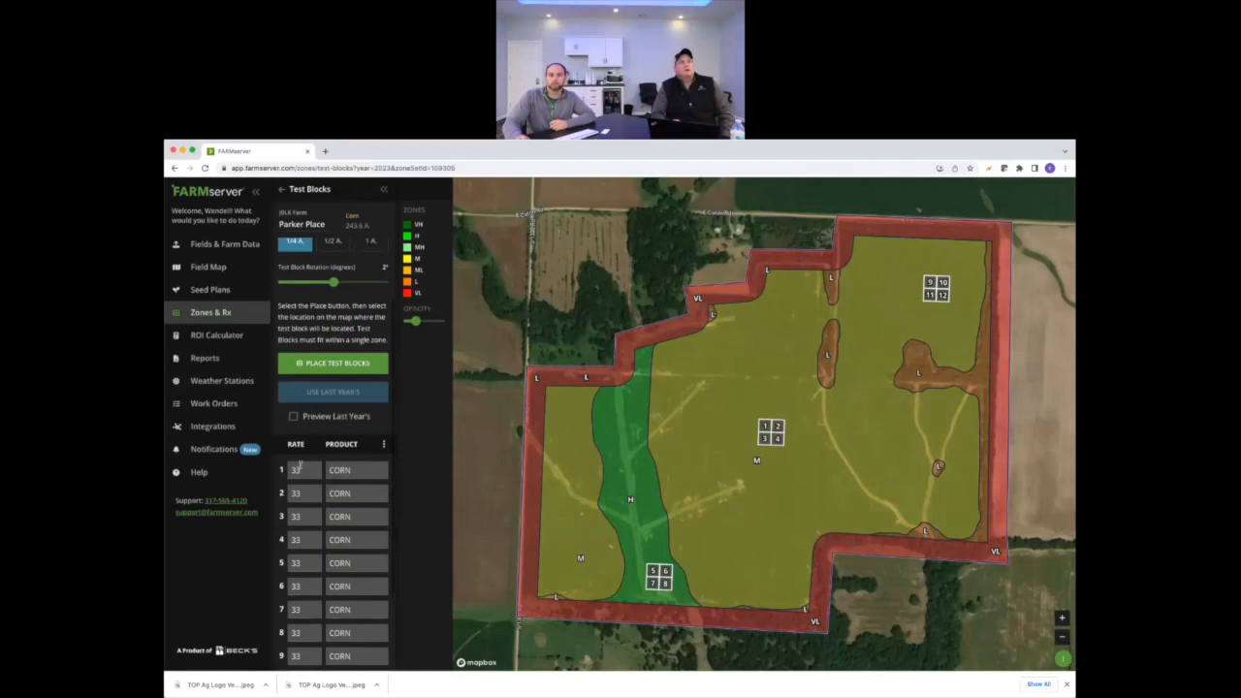
scroll(301, 465, "down", 1)
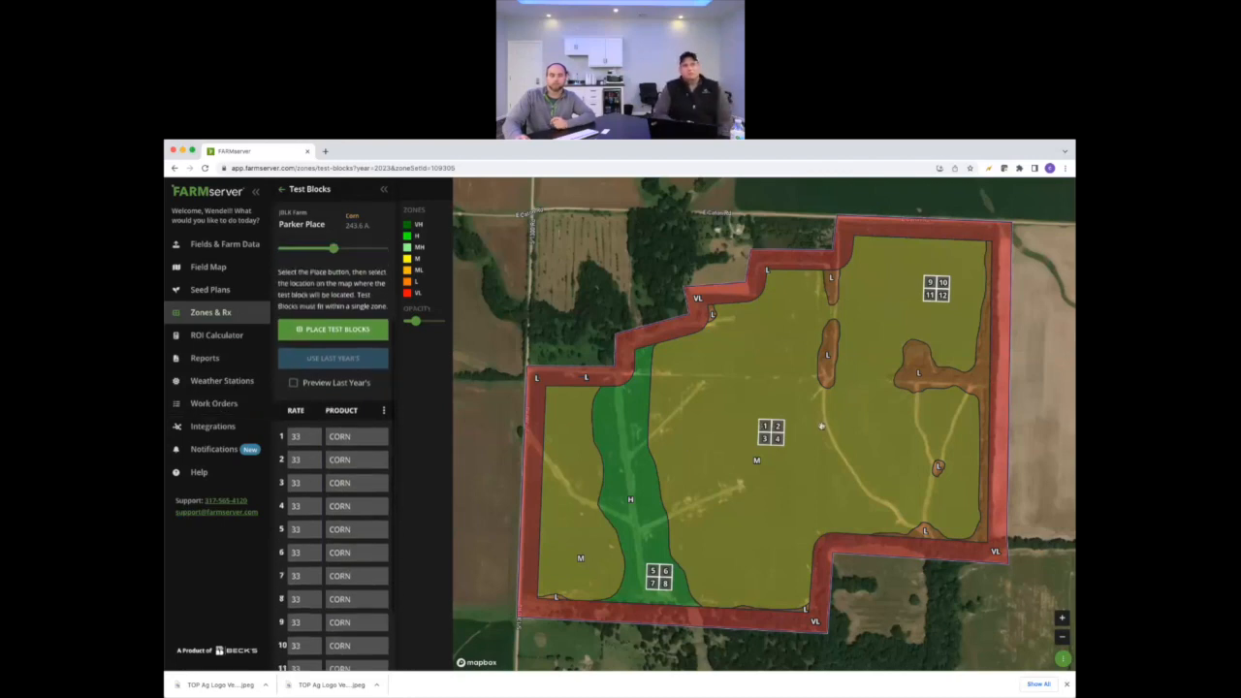
double_click(308, 437)
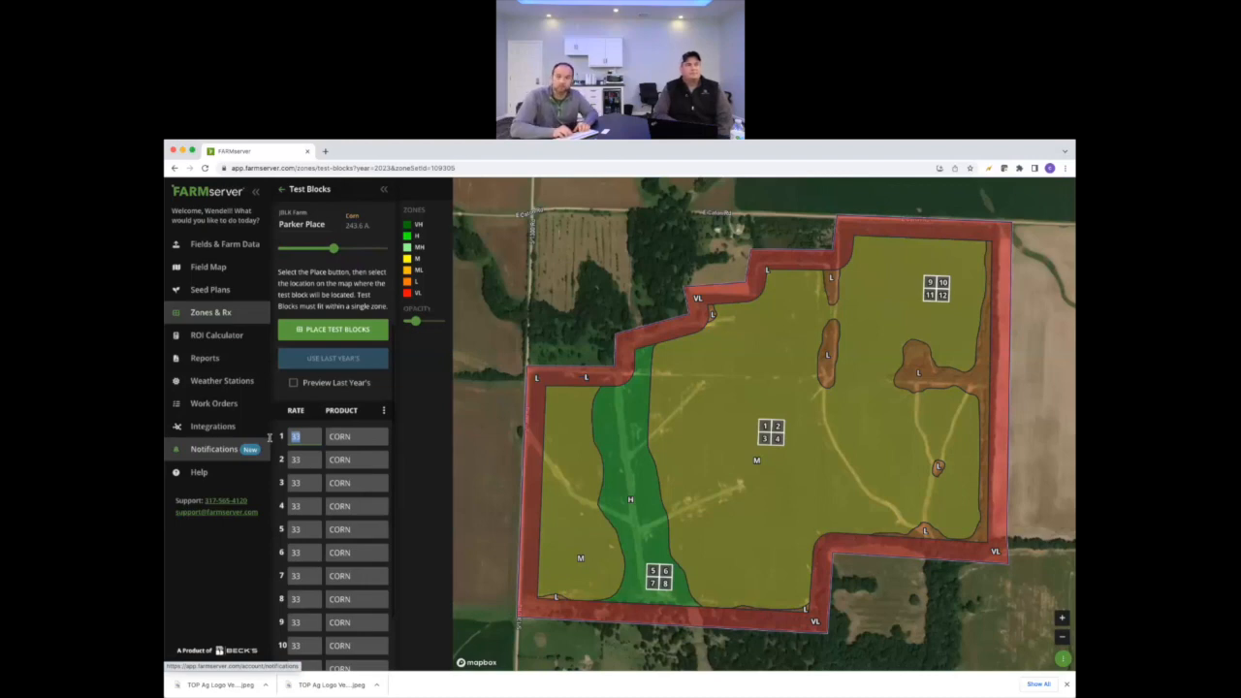
type("29")
key("Tab")
type("3")
key("Tab")
key("Tab")
key("Tab")
key("Tab")
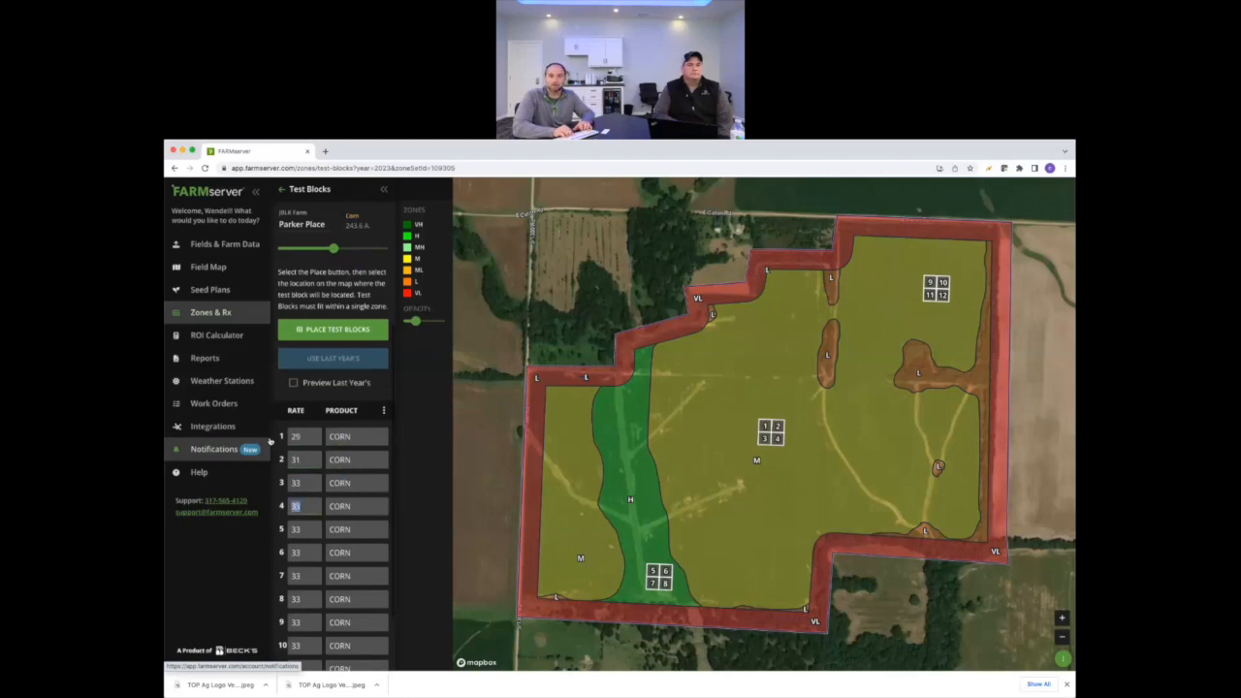
type("35")
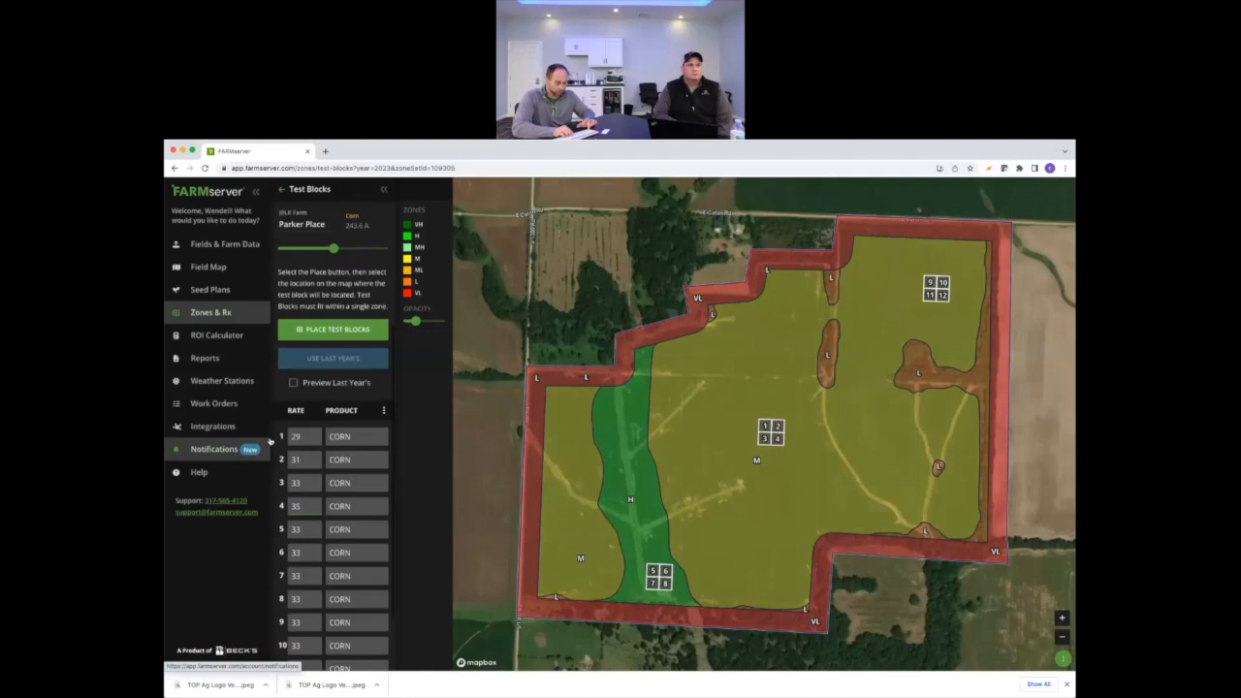
key("Tab")
key("Tab")
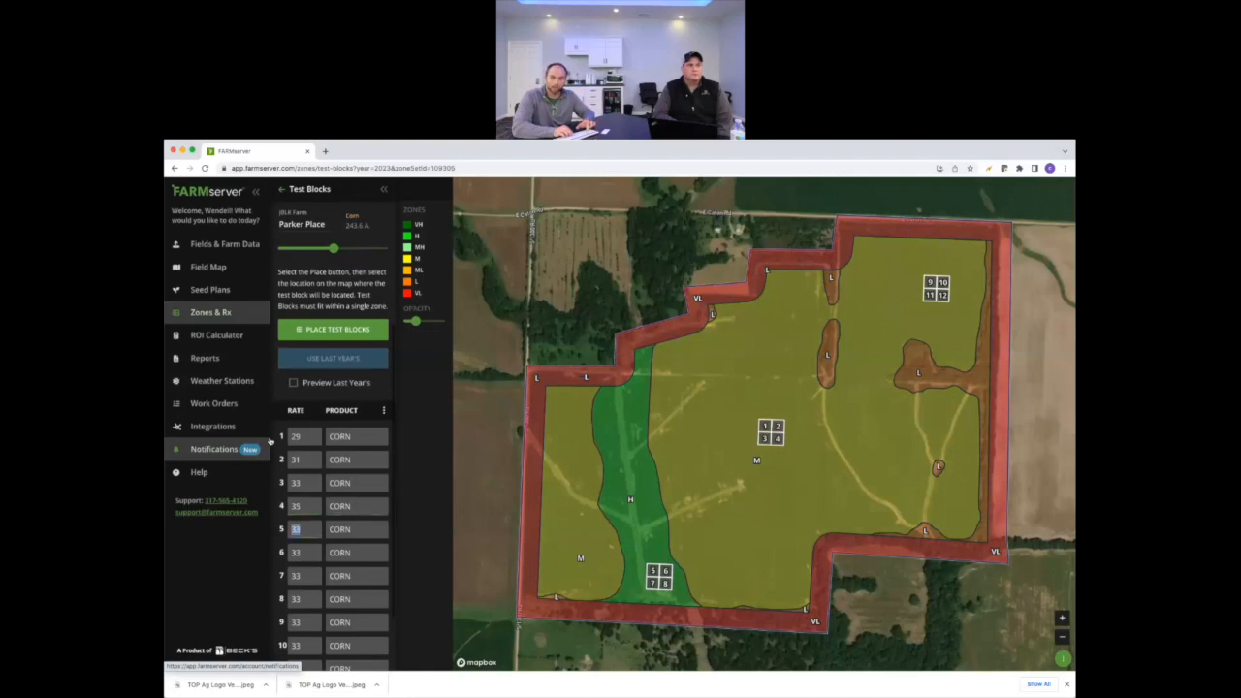
Set the rates of test blocks 5, 6 and 8 to 29, 31 and 35.
type("29")
key("Tab")
key("Tab")
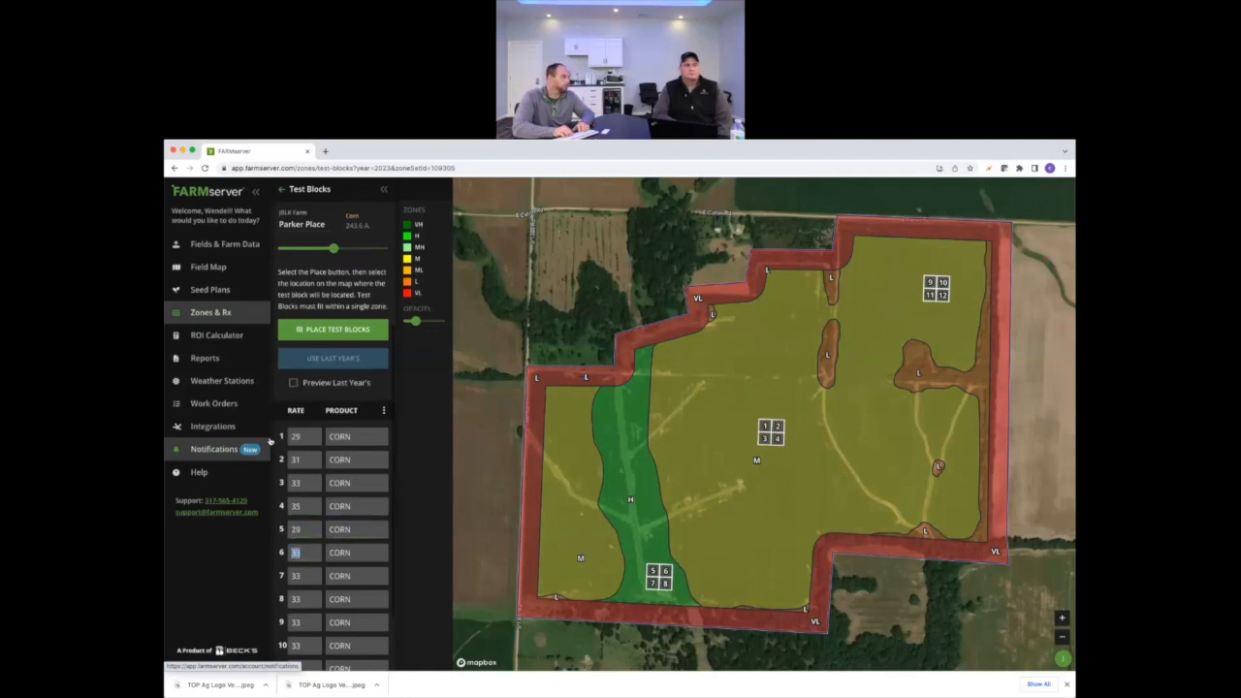
type("3")
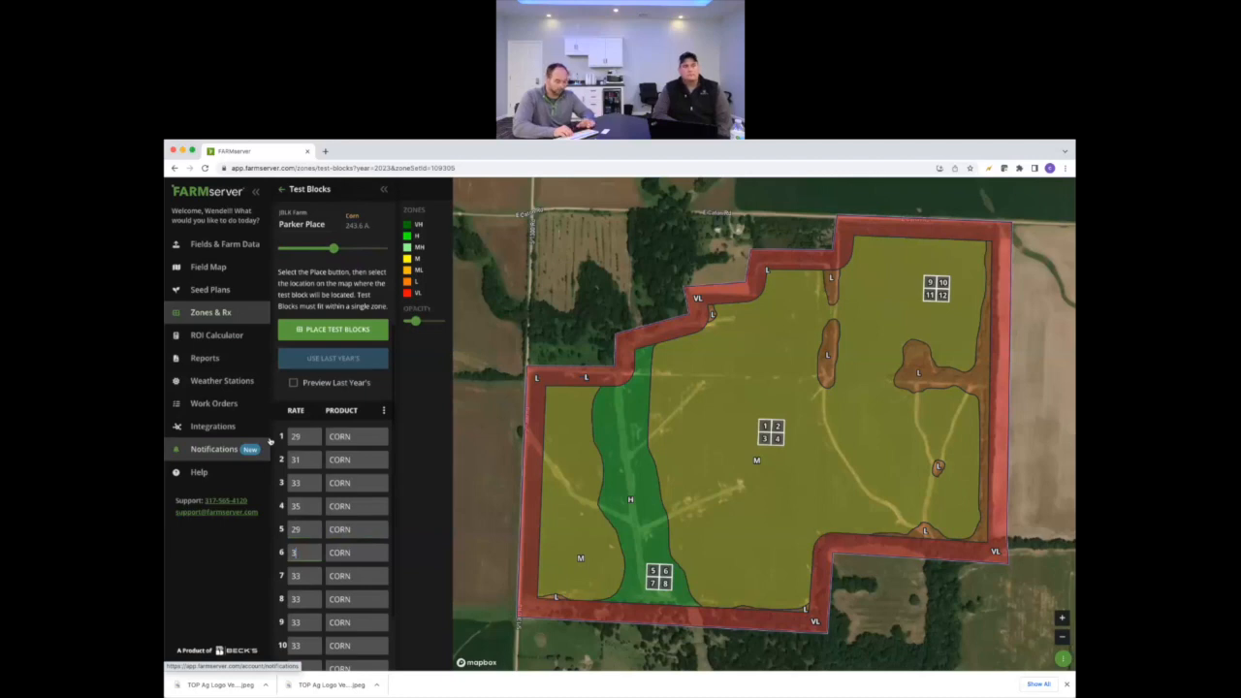
key("Tab")
key("Tab")
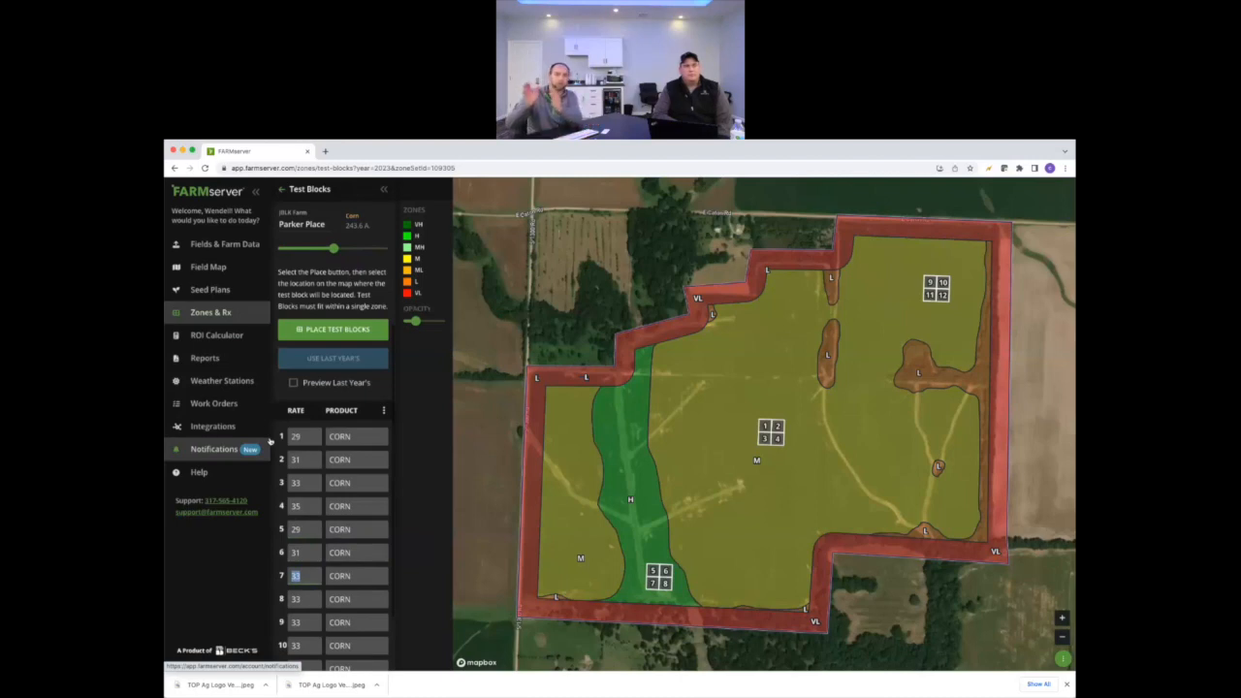
key("Tab")
key("Tab")
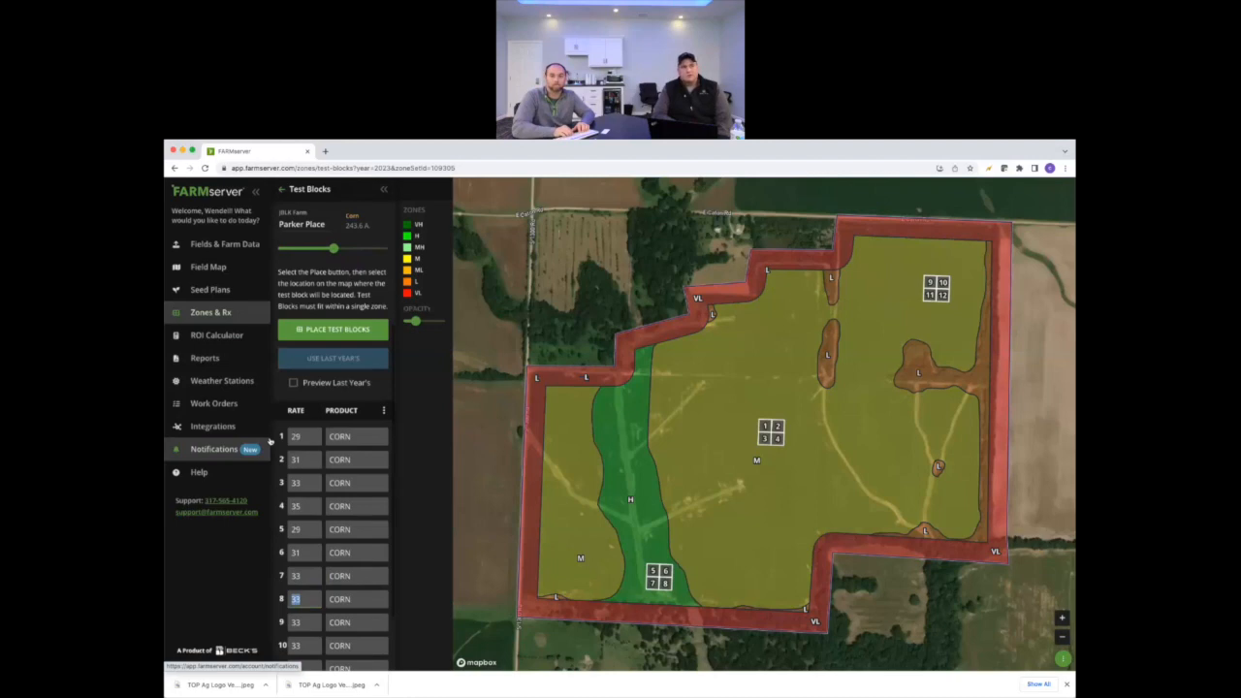
type("3")
key("Tab")
key("Tab")
Set the rates of test blocks 9, 10 and 12 to 29, 31 and 35, and save the test blocks.
key("Tab")
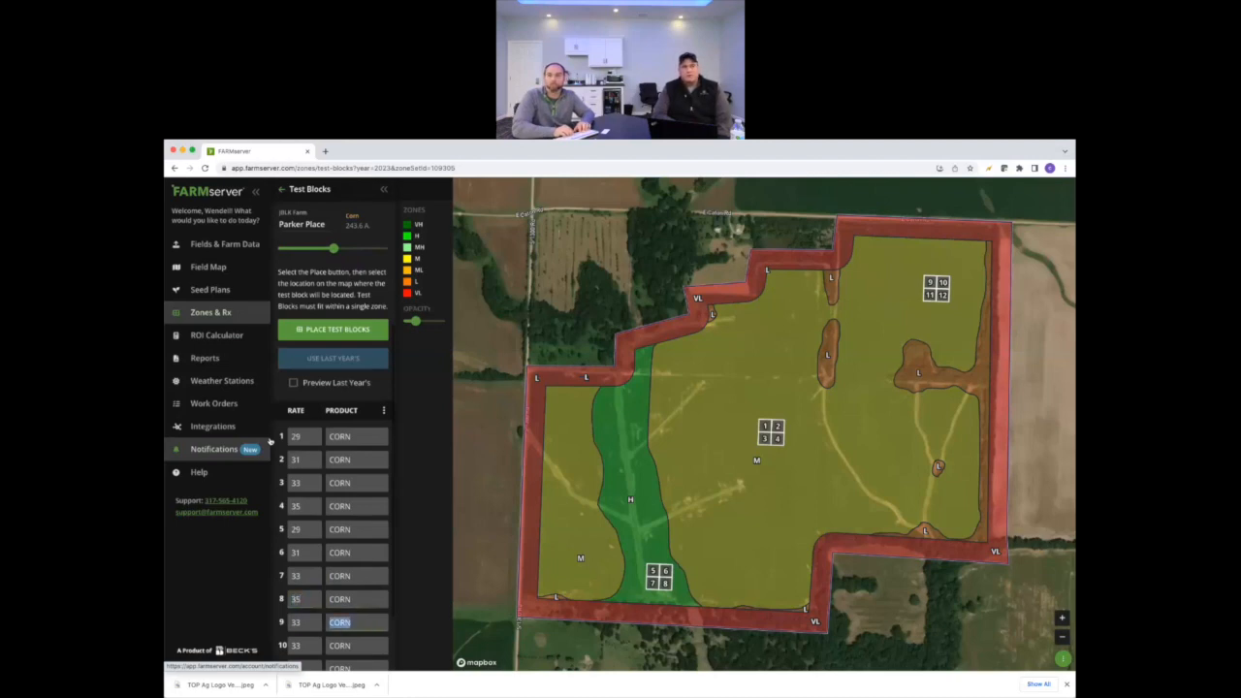
key("shift+Tab")
type("2")
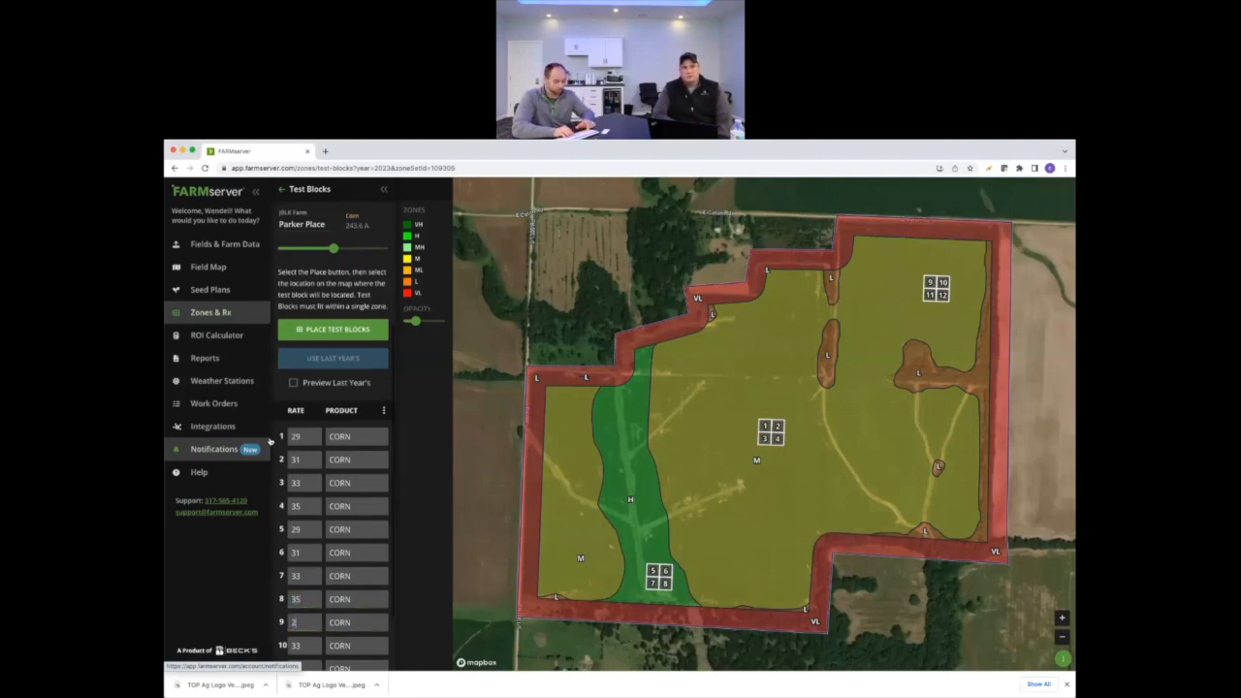
type("9")
key("Tab")
key("Tab")
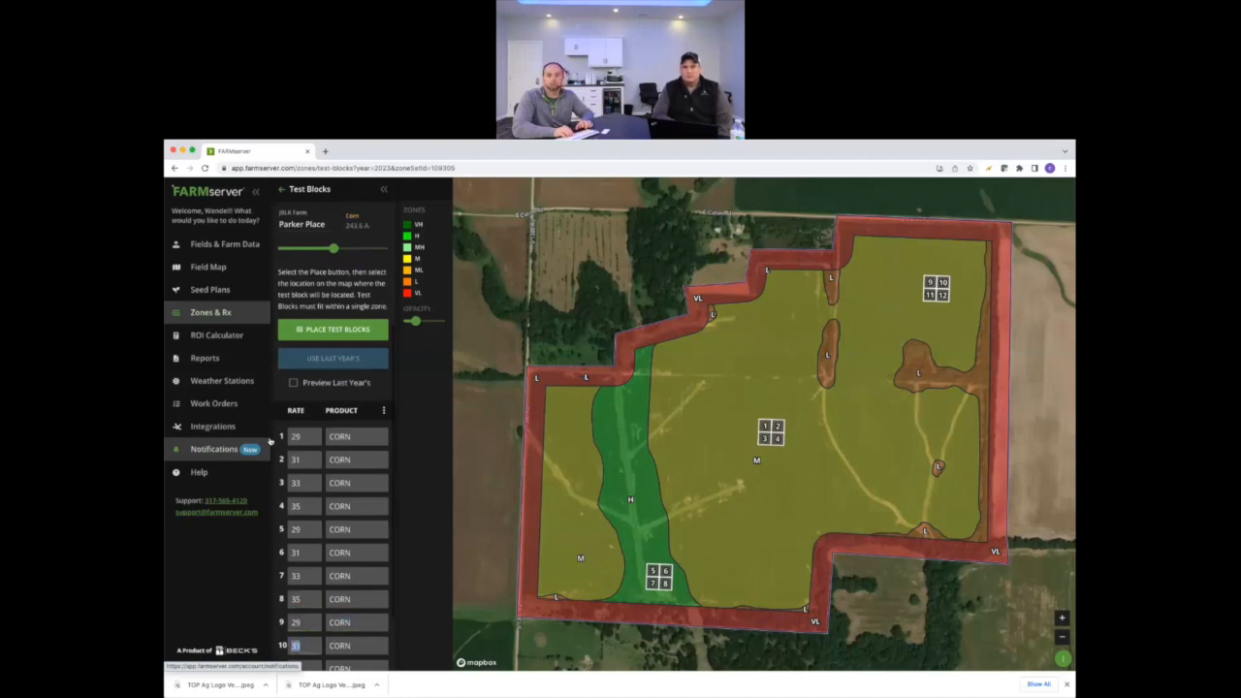
type("3")
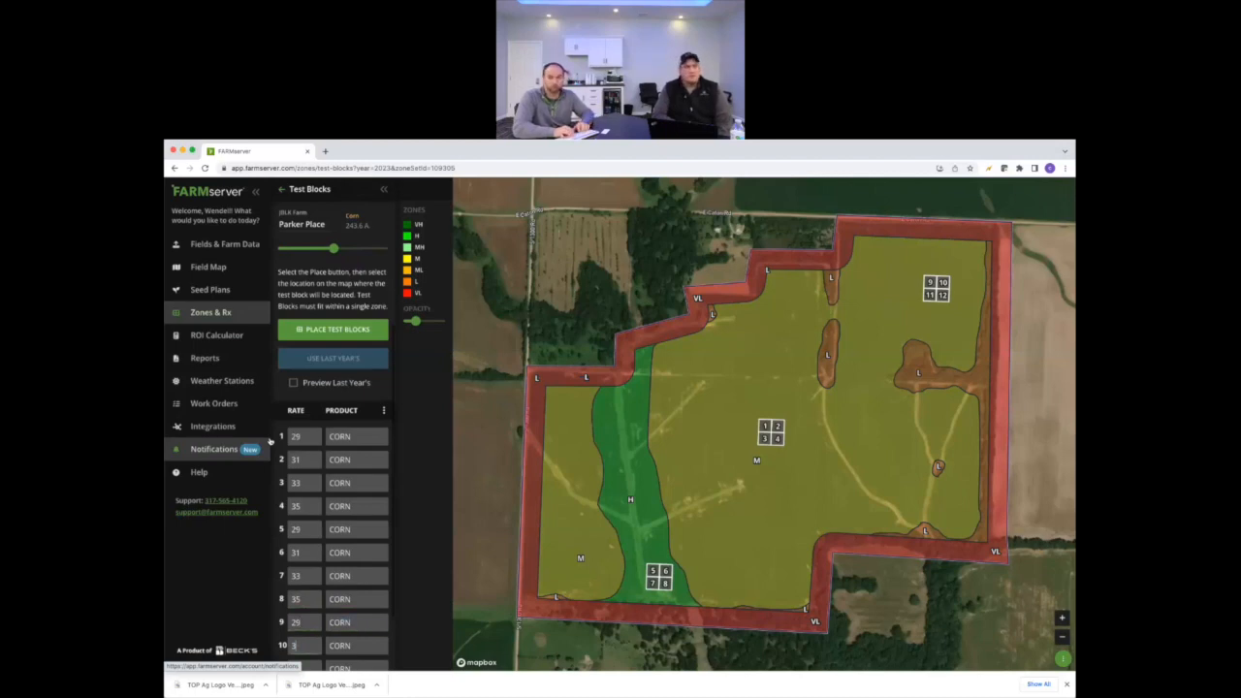
type("1")
key("Tab")
key("Tab")
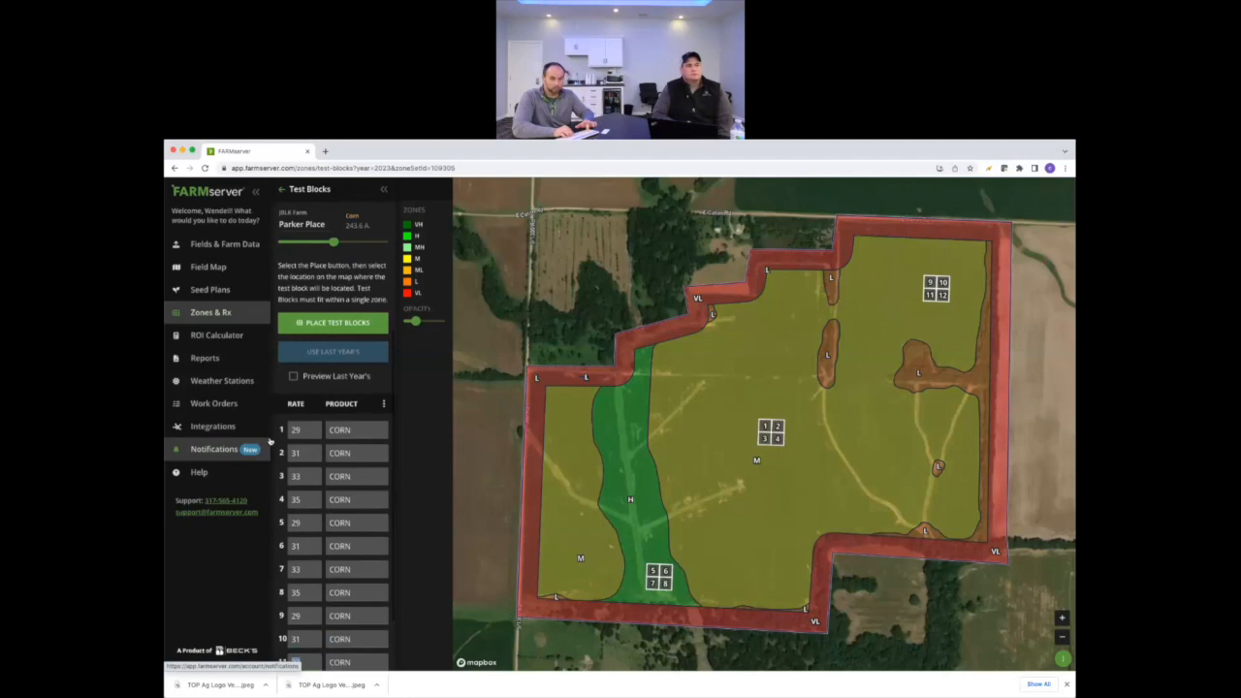
scroll(321, 468, "down", 2)
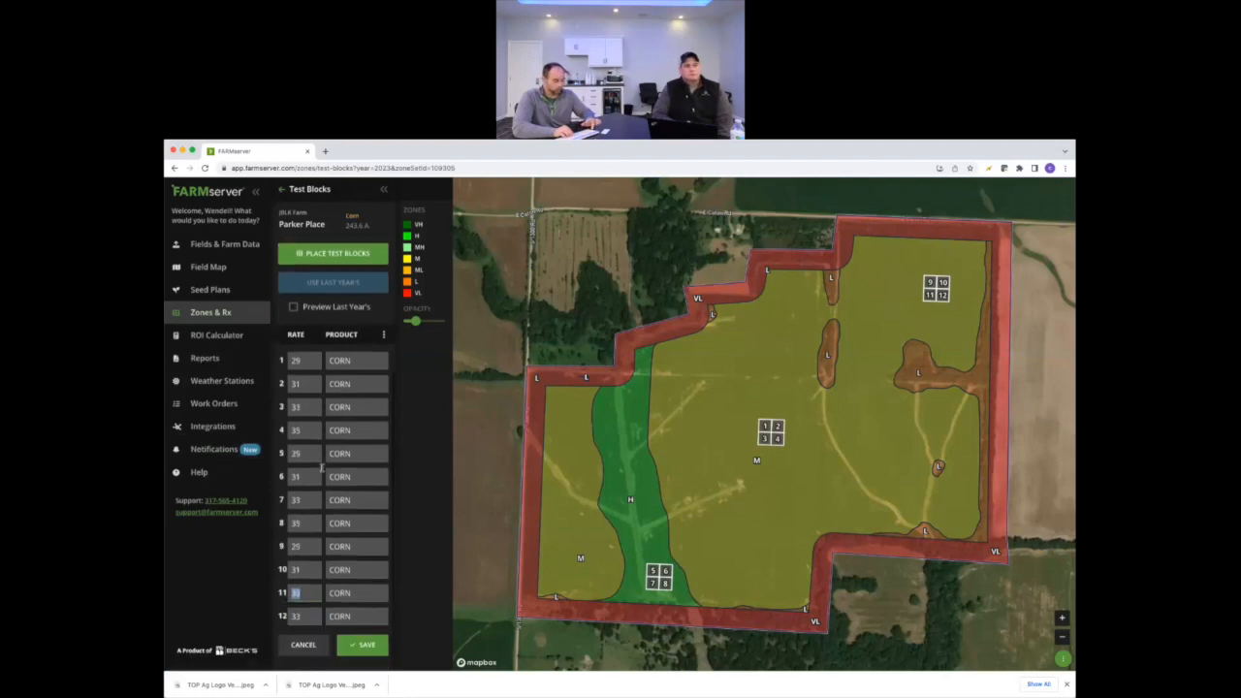
key("Tab")
key("Tab")
type("35")
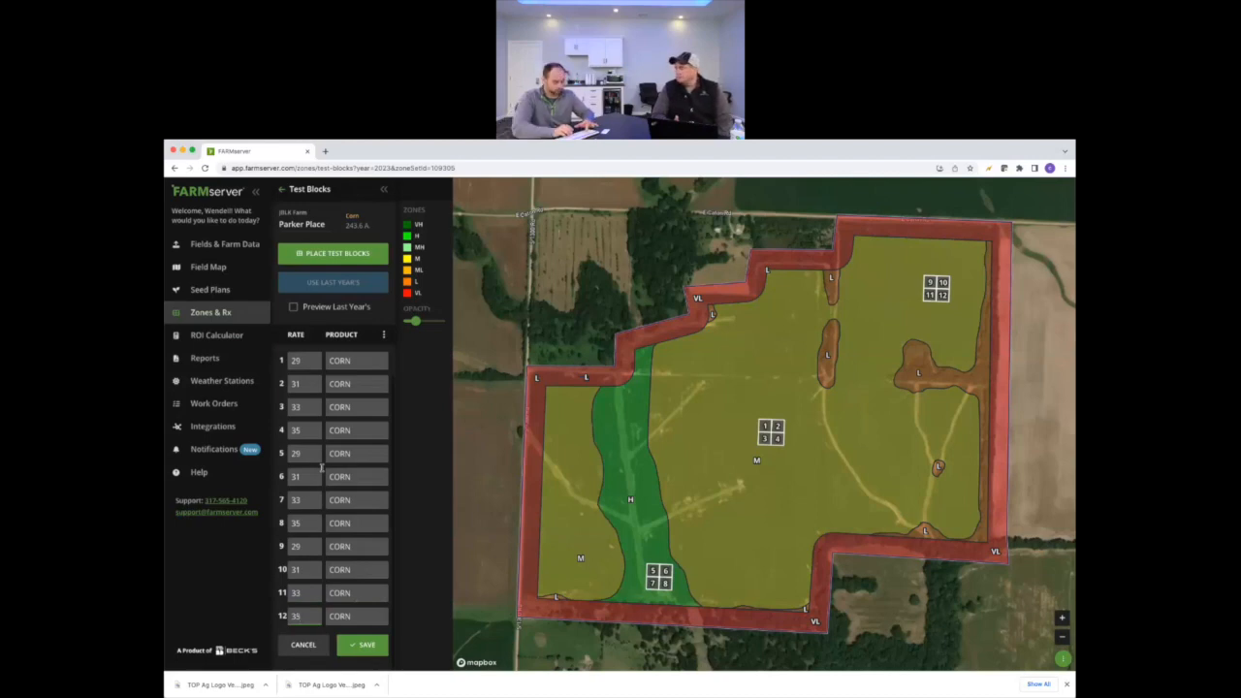
left_click(355, 646)
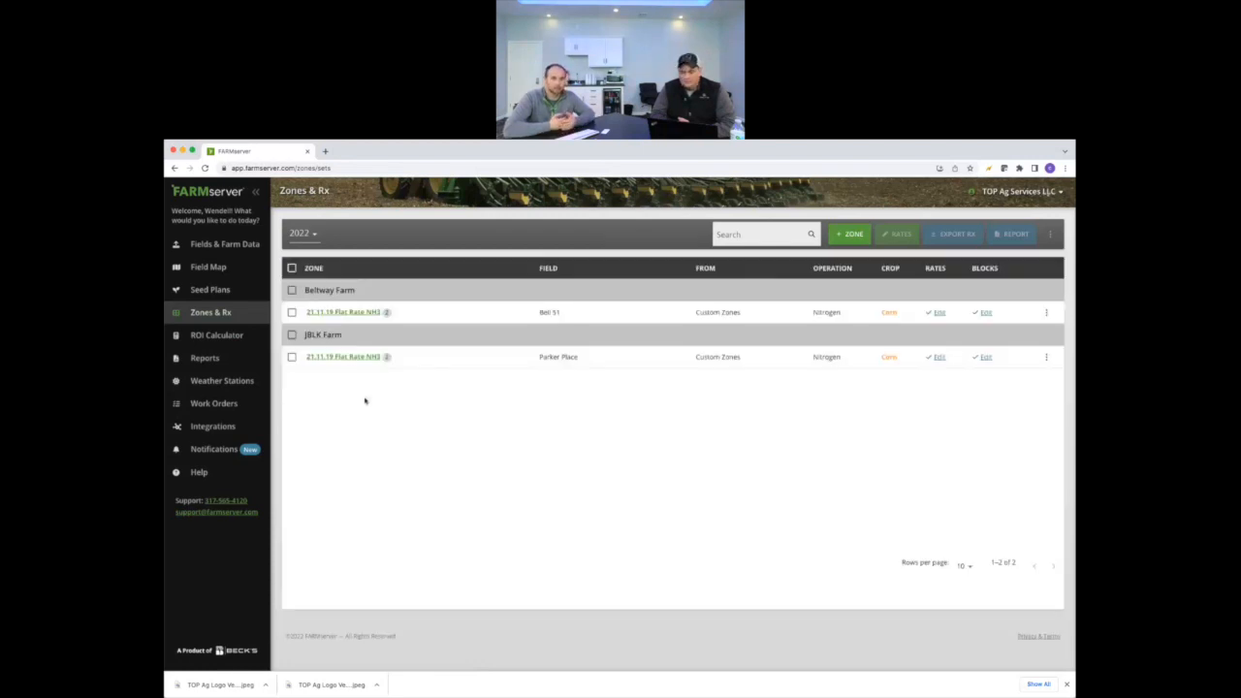
left_click(1046, 359)
left_click(855, 408)
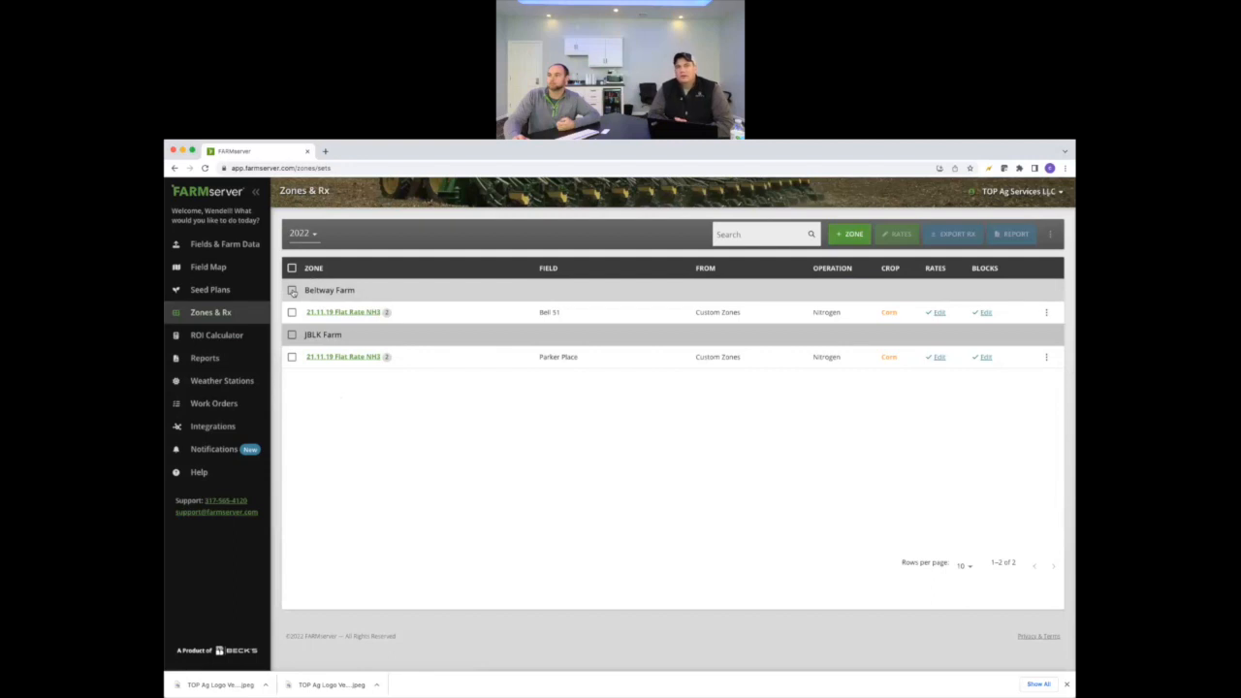
Export the prescription files of all listed 2022 zones for the CNH Pro 700/1200 SHP monitor, using the mmmm_fffffff_ppppppp file naming format.
left_click(292, 267)
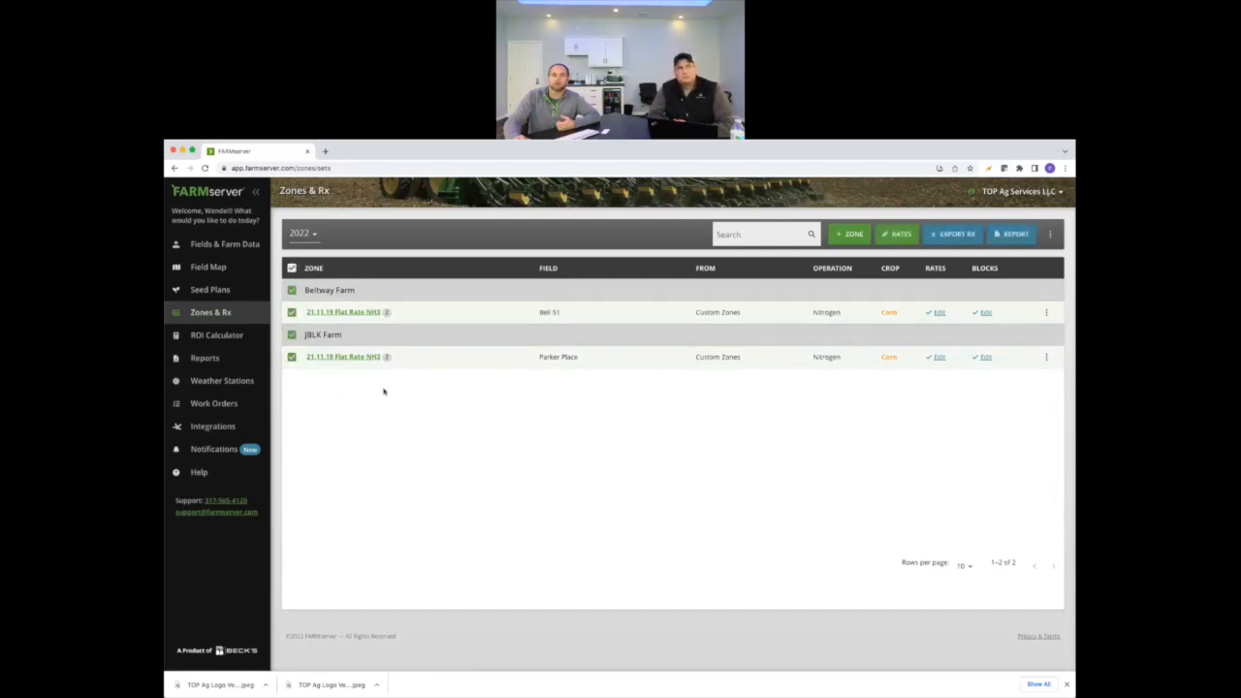
left_click(945, 239)
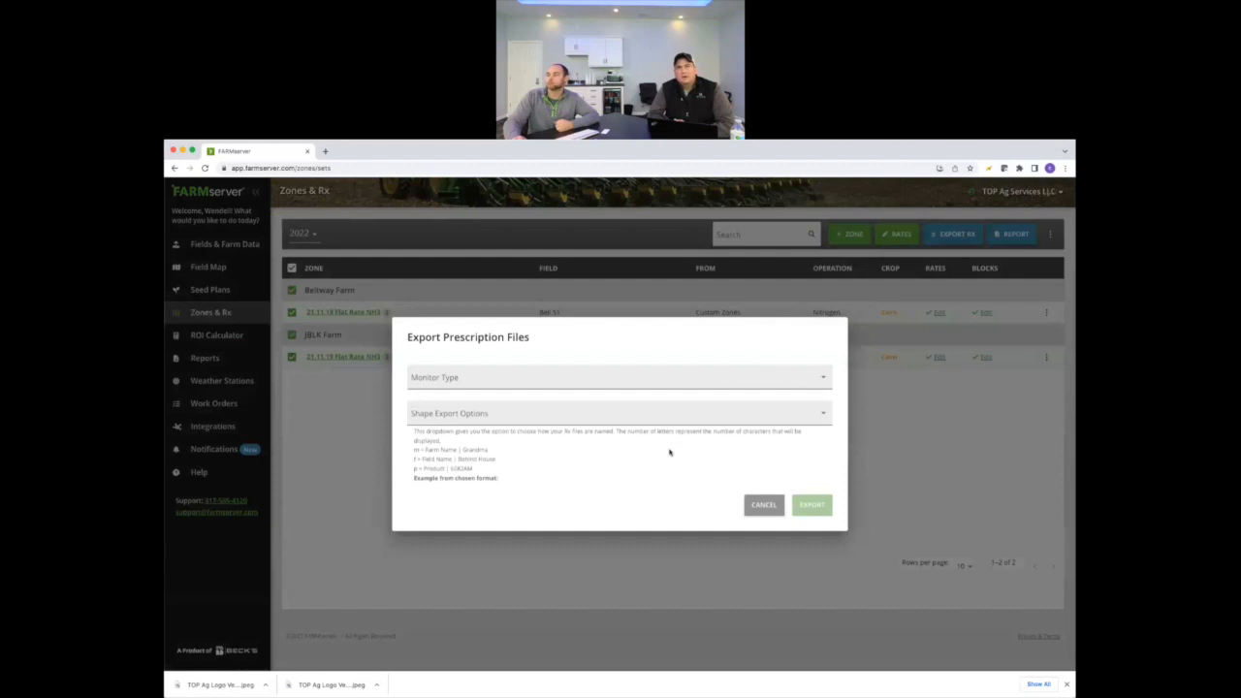
left_click(678, 383)
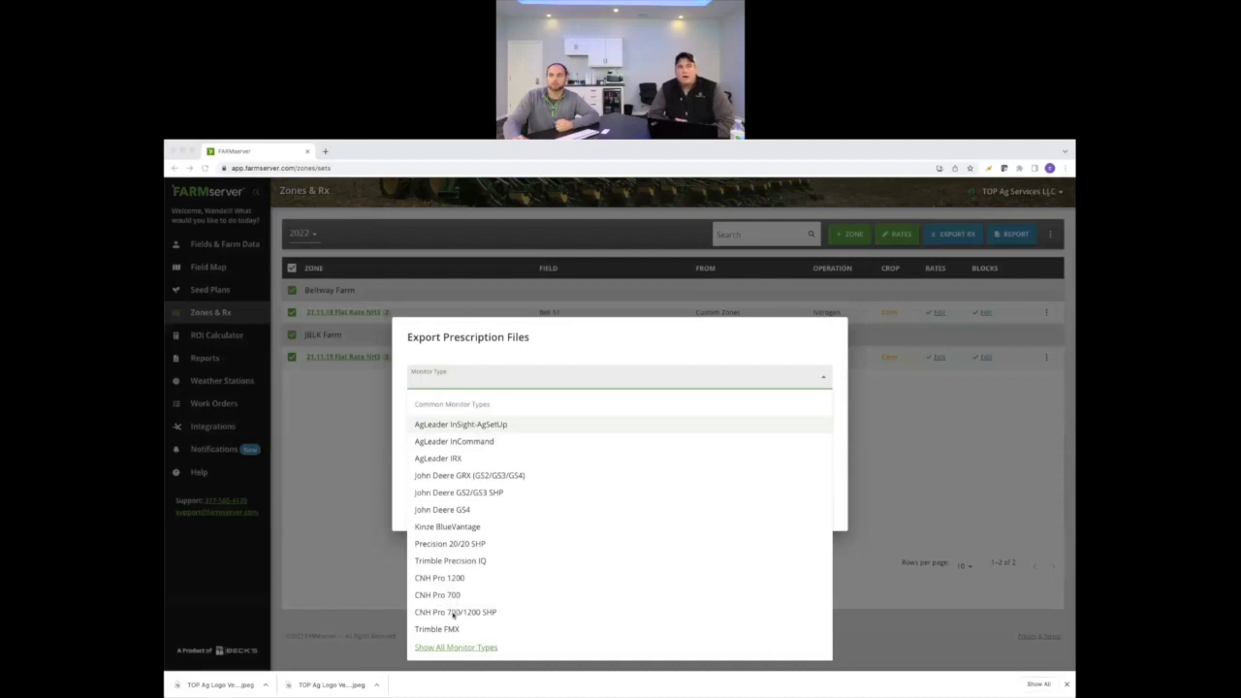
left_click(454, 613)
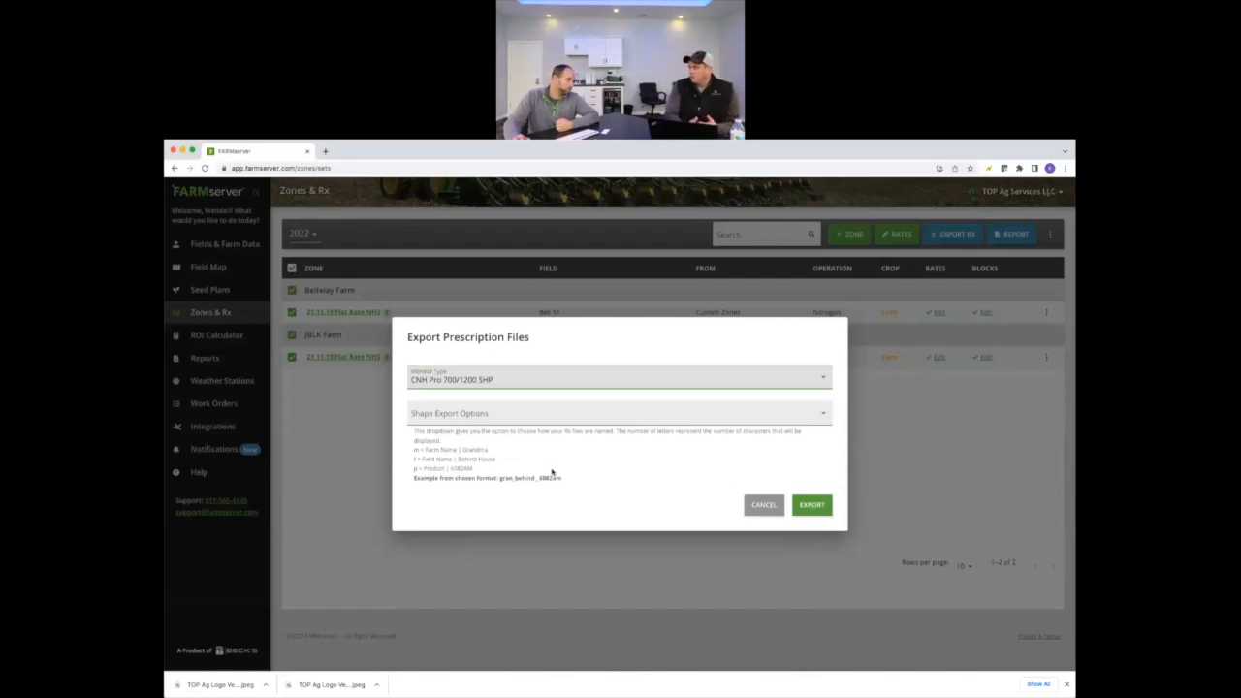
left_click(558, 416)
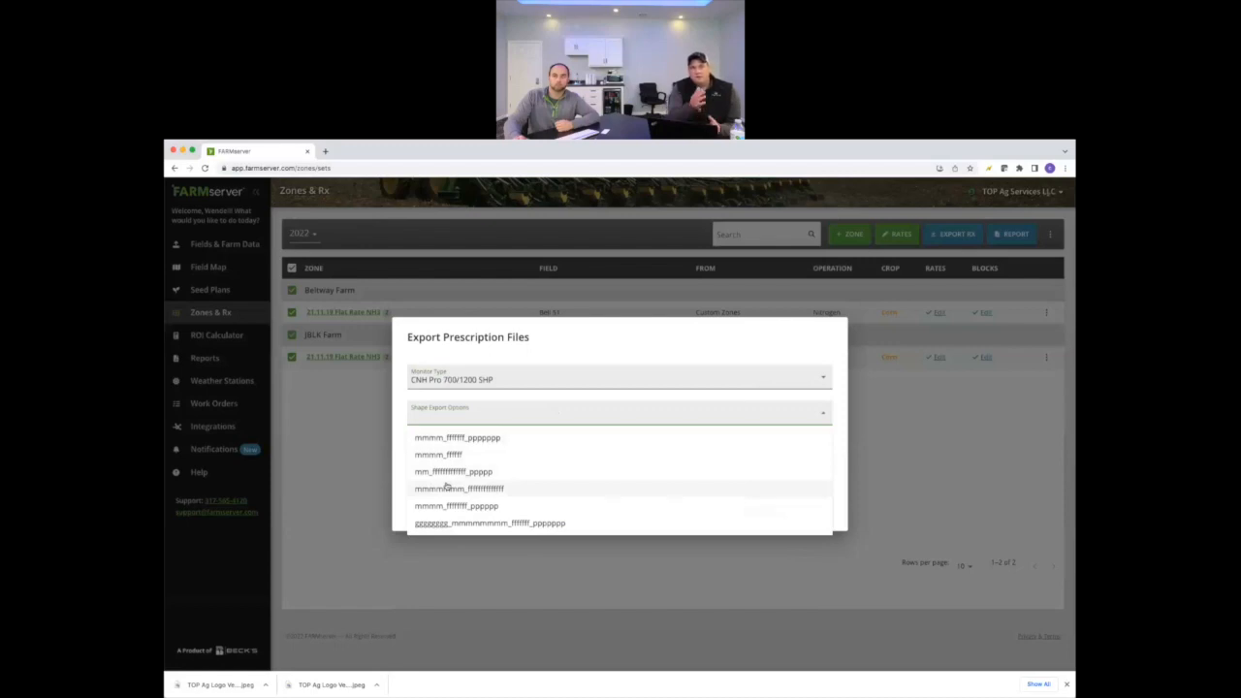
left_click(449, 440)
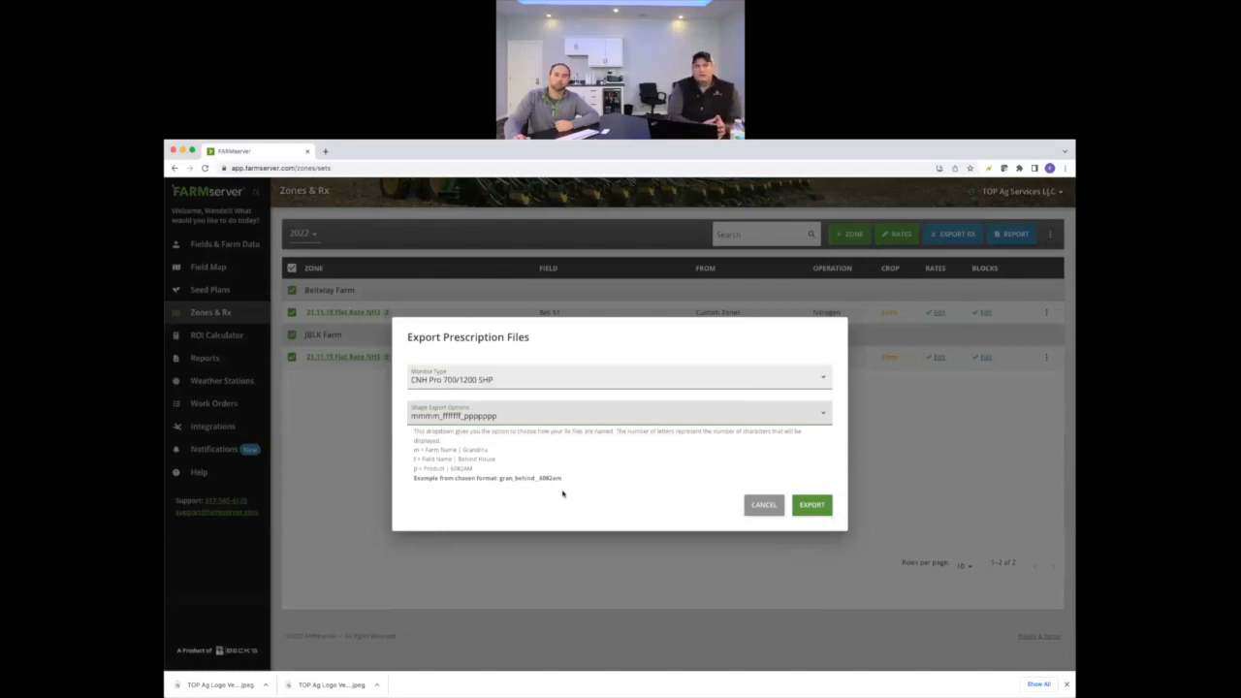
left_click(804, 505)
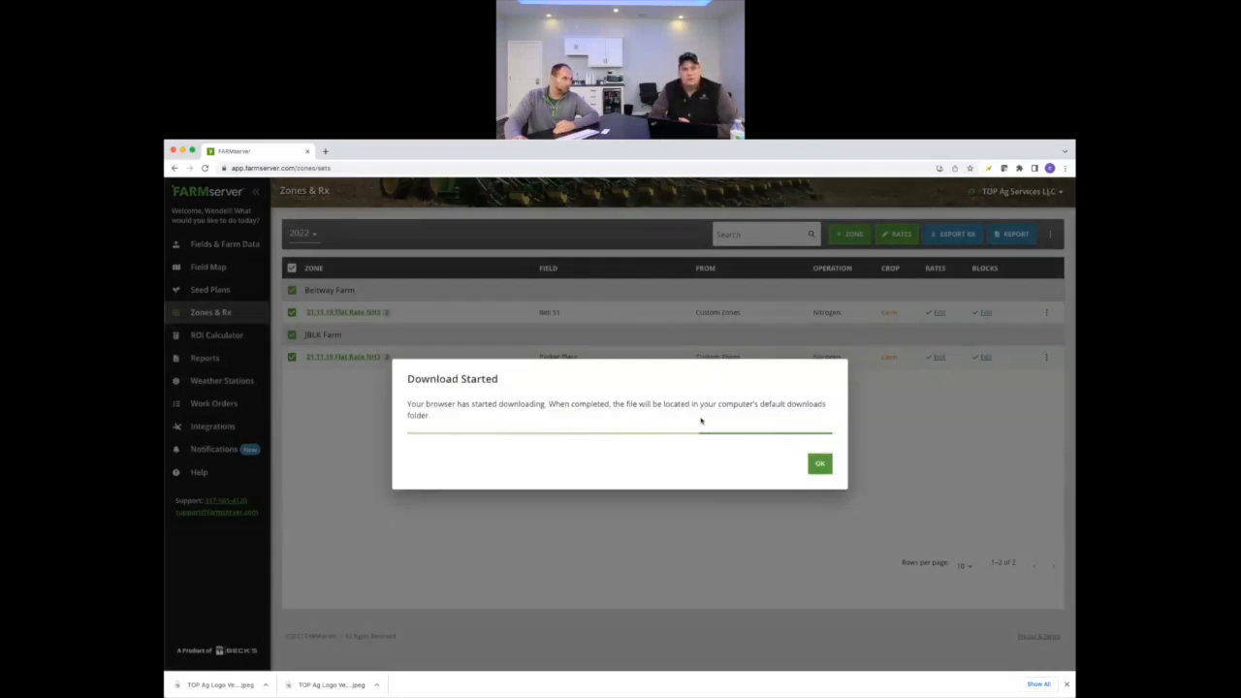
left_click(817, 465)
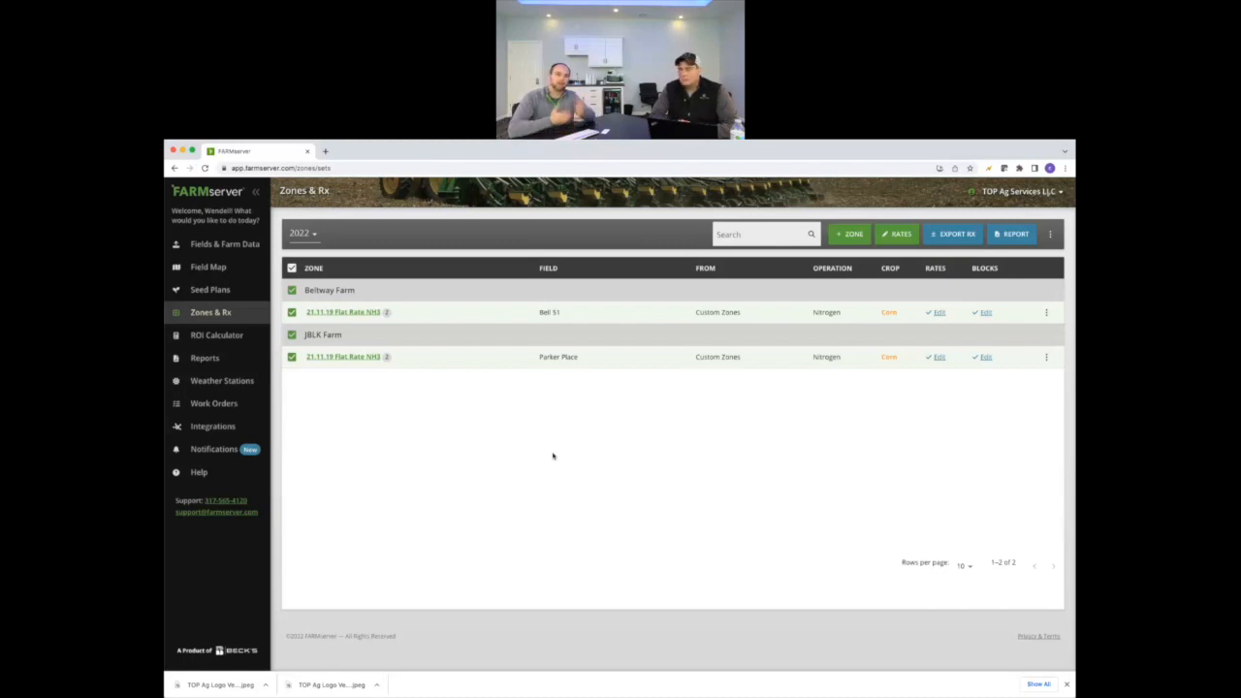
Start a Comprehensive Yield Report for 2022.
left_click(203, 358)
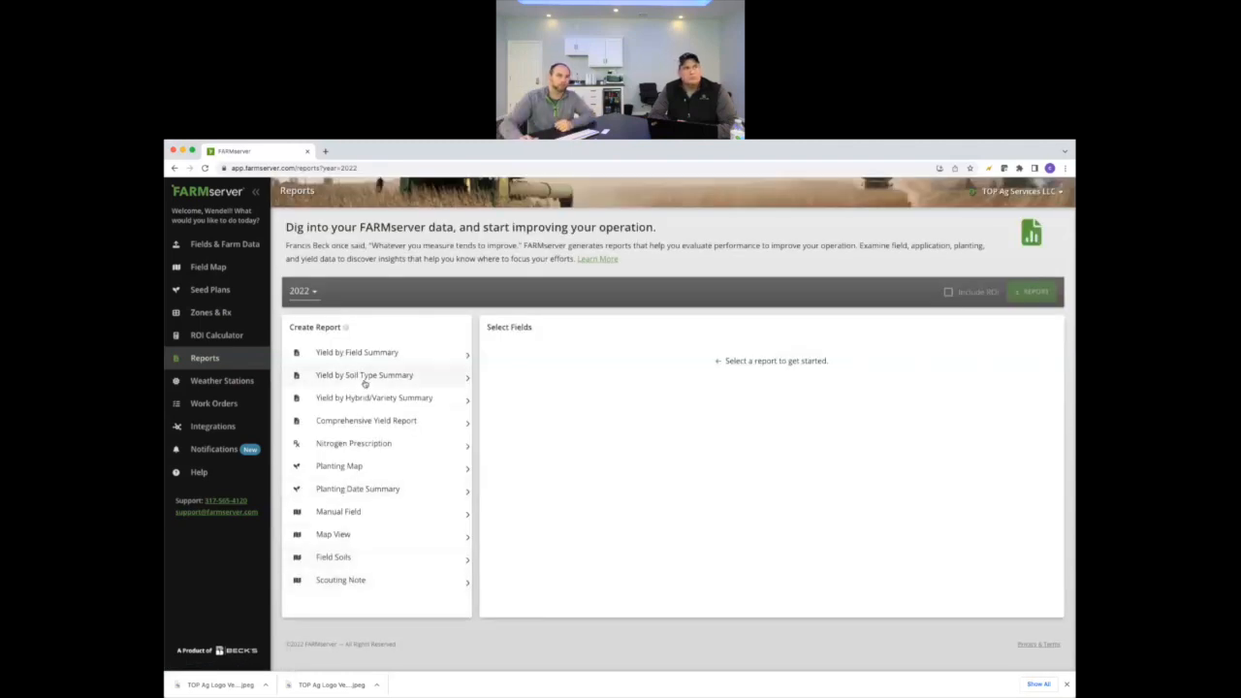
left_click(357, 421)
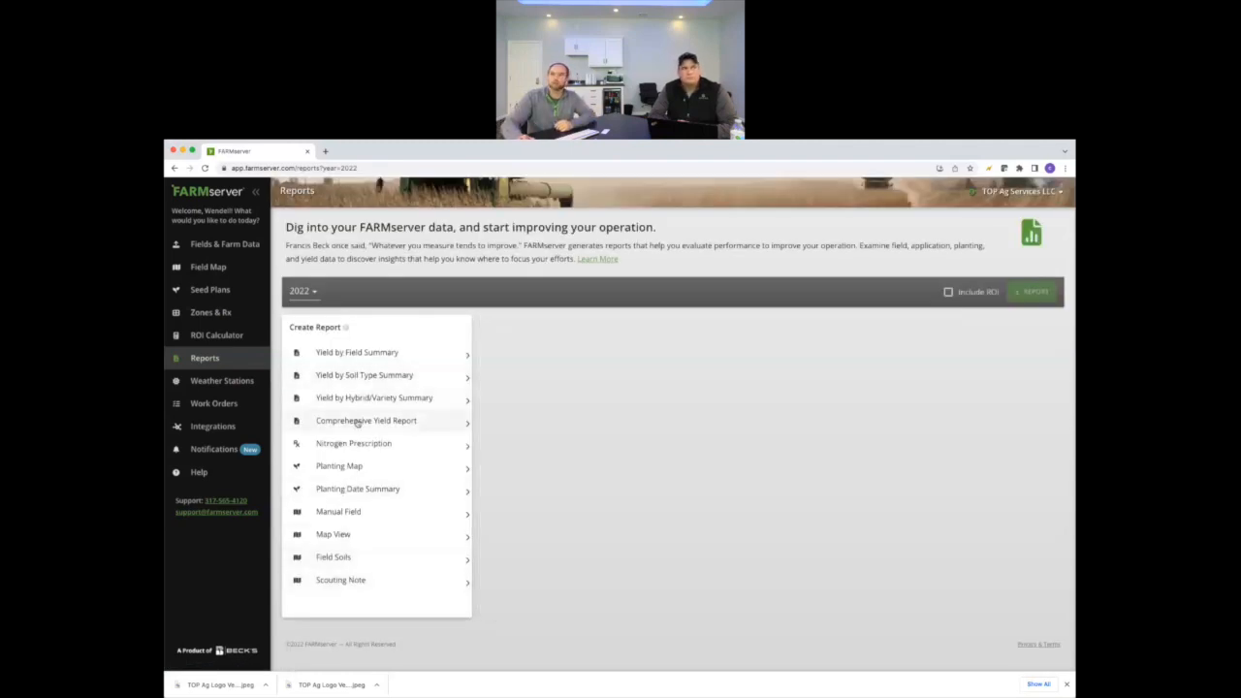